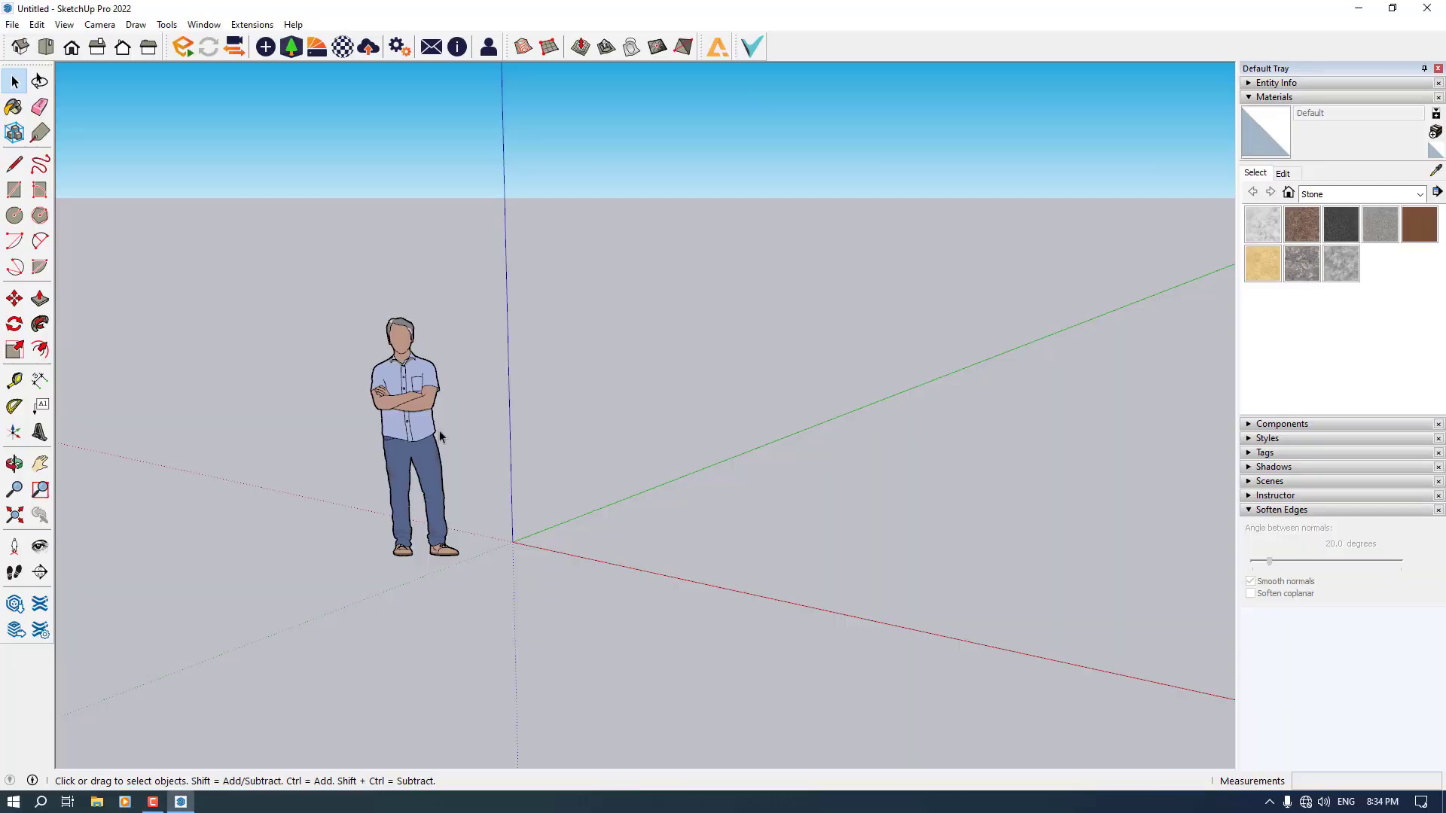
left_click(181, 802)
left_click(182, 802)
left_click(154, 805)
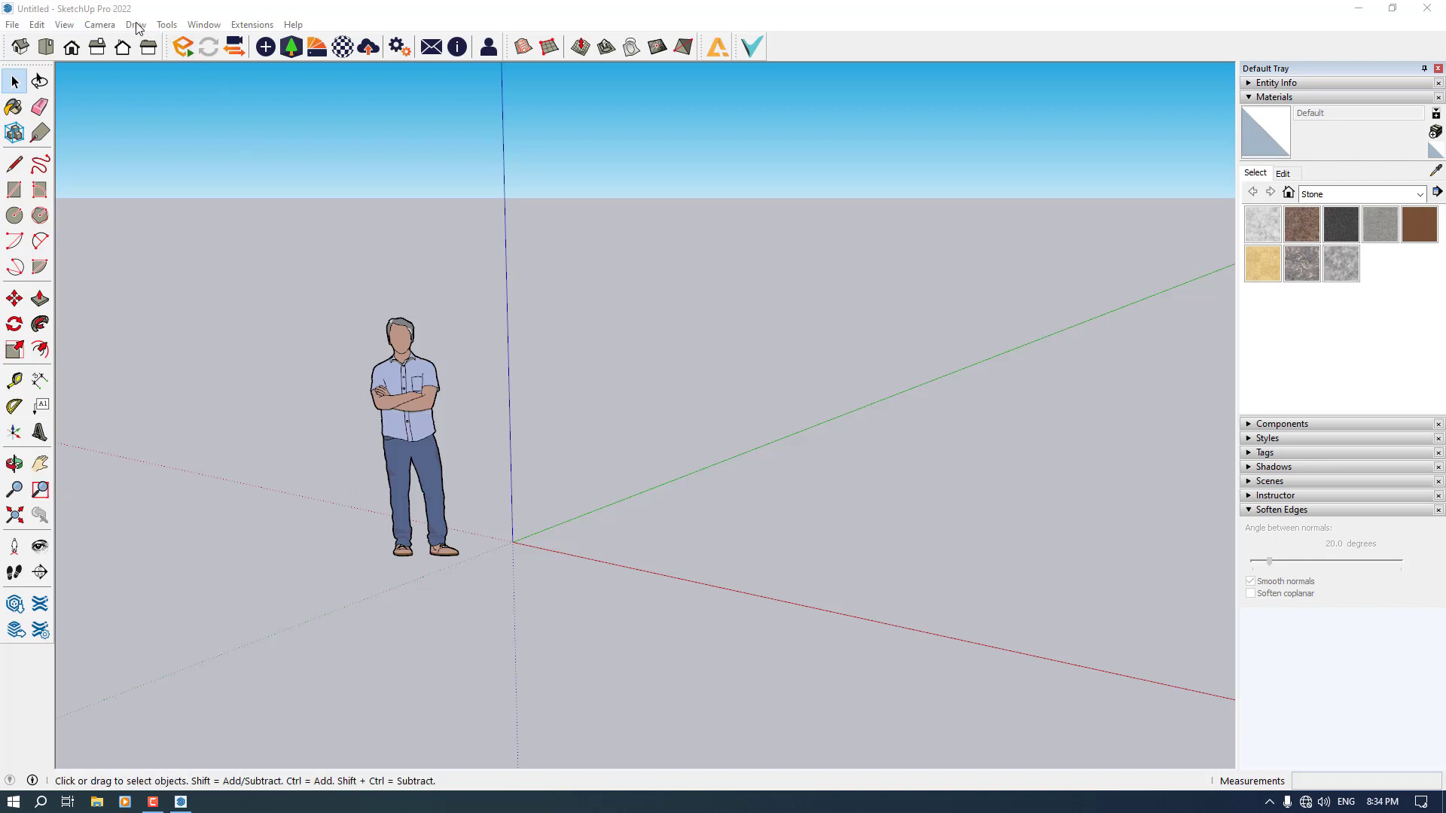
Set the model's length, area and volume units to centimeters, square centimeters and cubic centimeters.
left_click(203, 25)
left_click(220, 102)
left_click(137, 235)
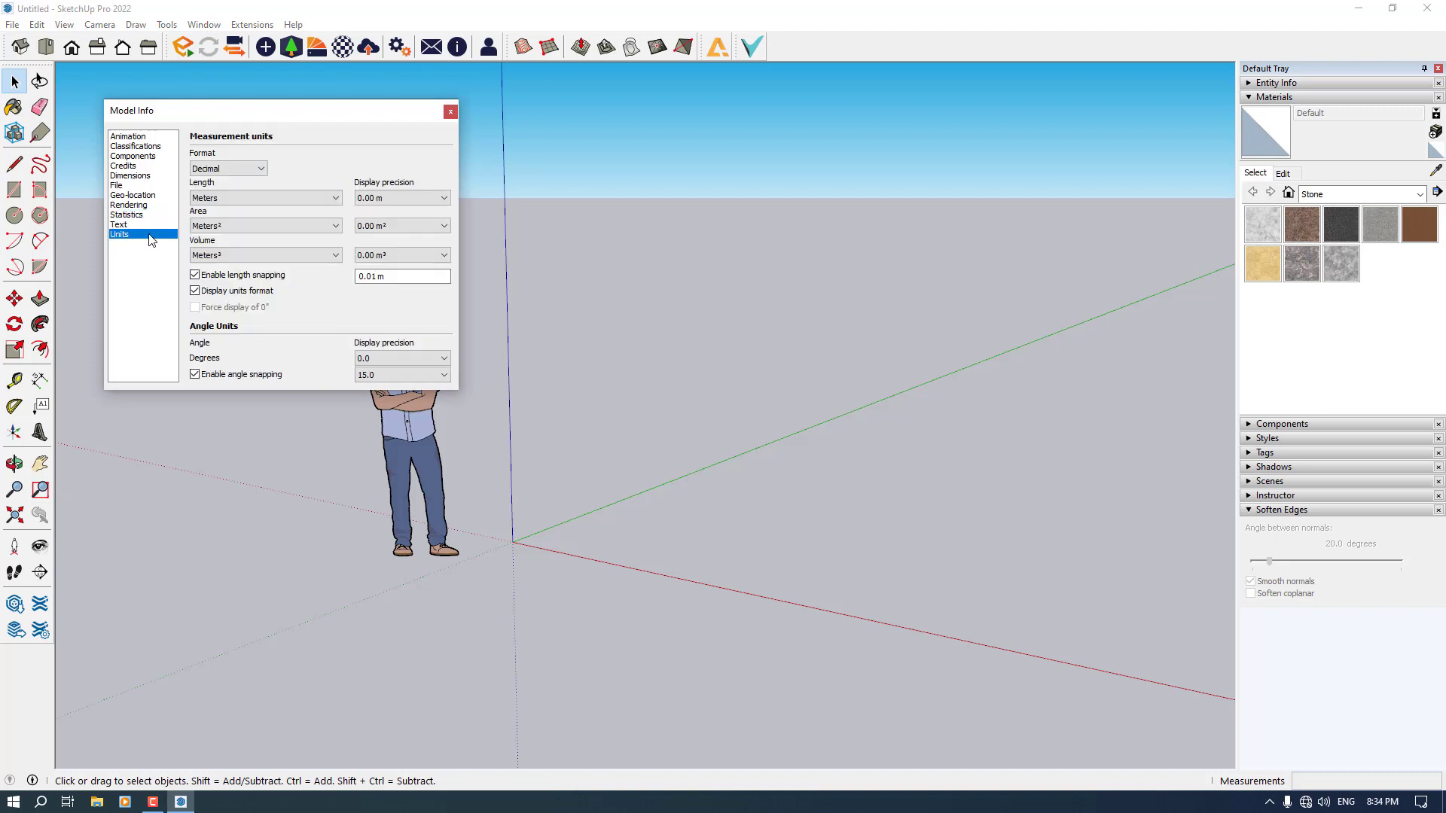
left_click(256, 198)
left_click(241, 251)
left_click(253, 226)
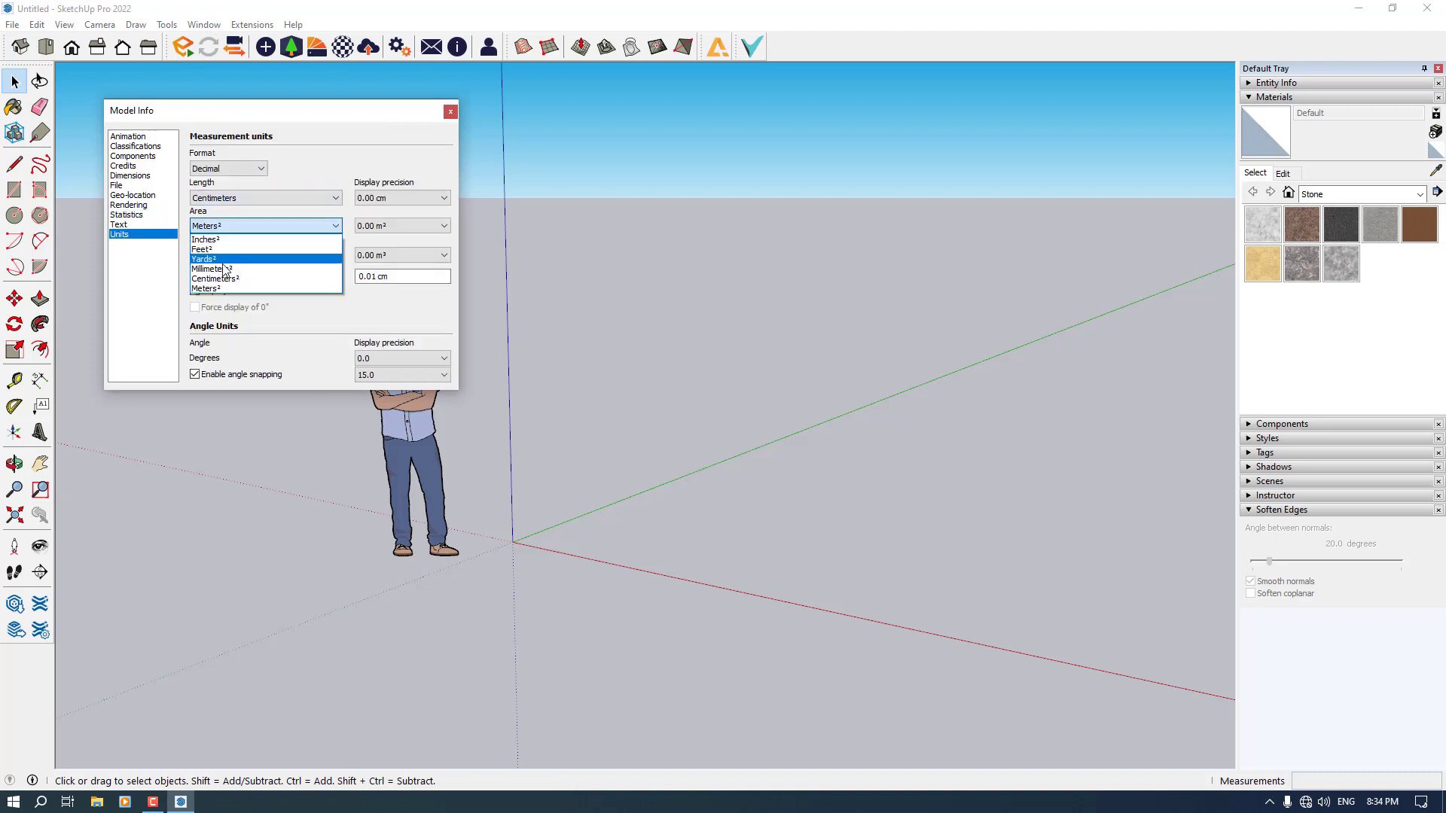
left_click(223, 279)
left_click(226, 255)
left_click(229, 318)
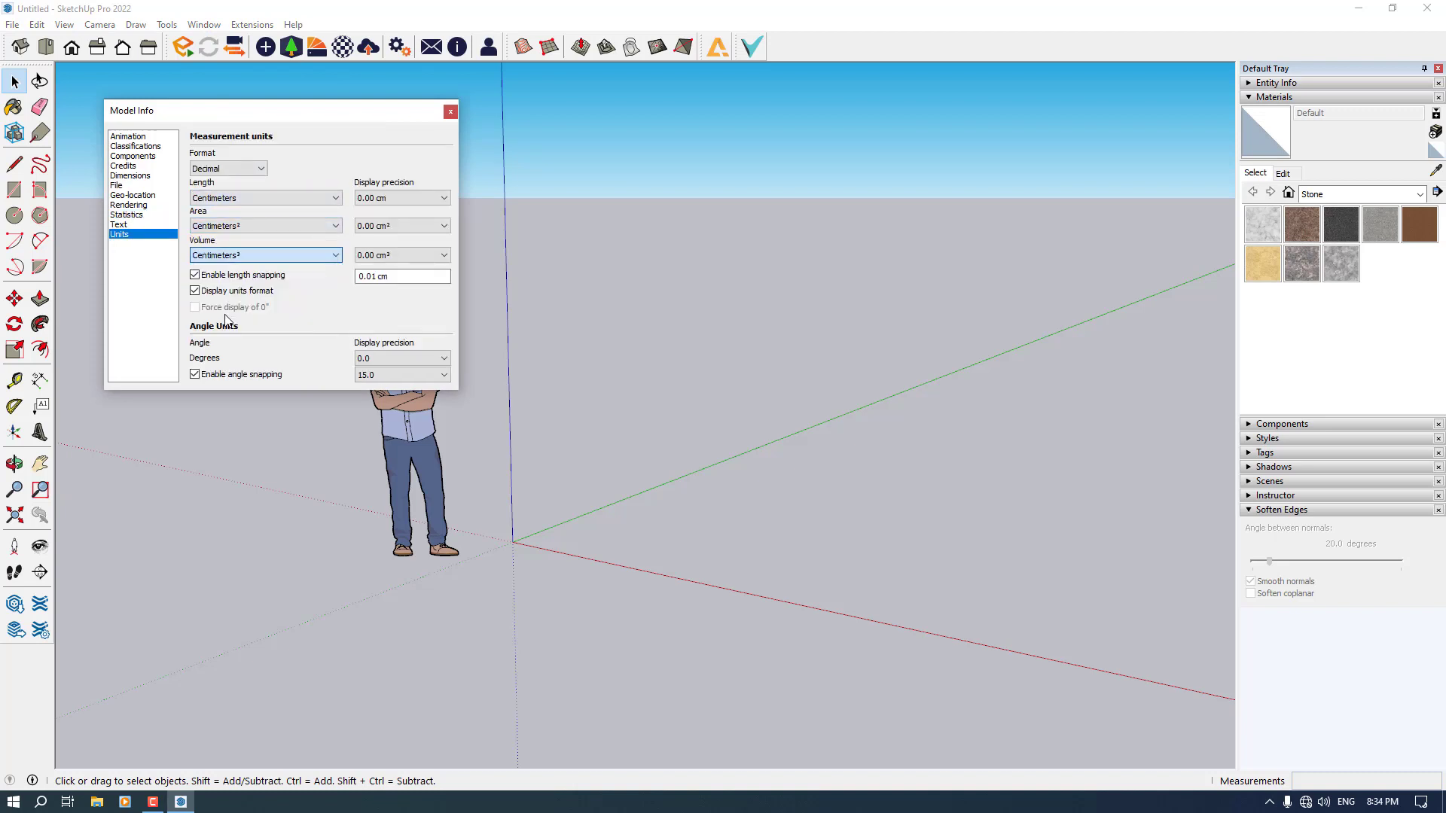
left_click(450, 112)
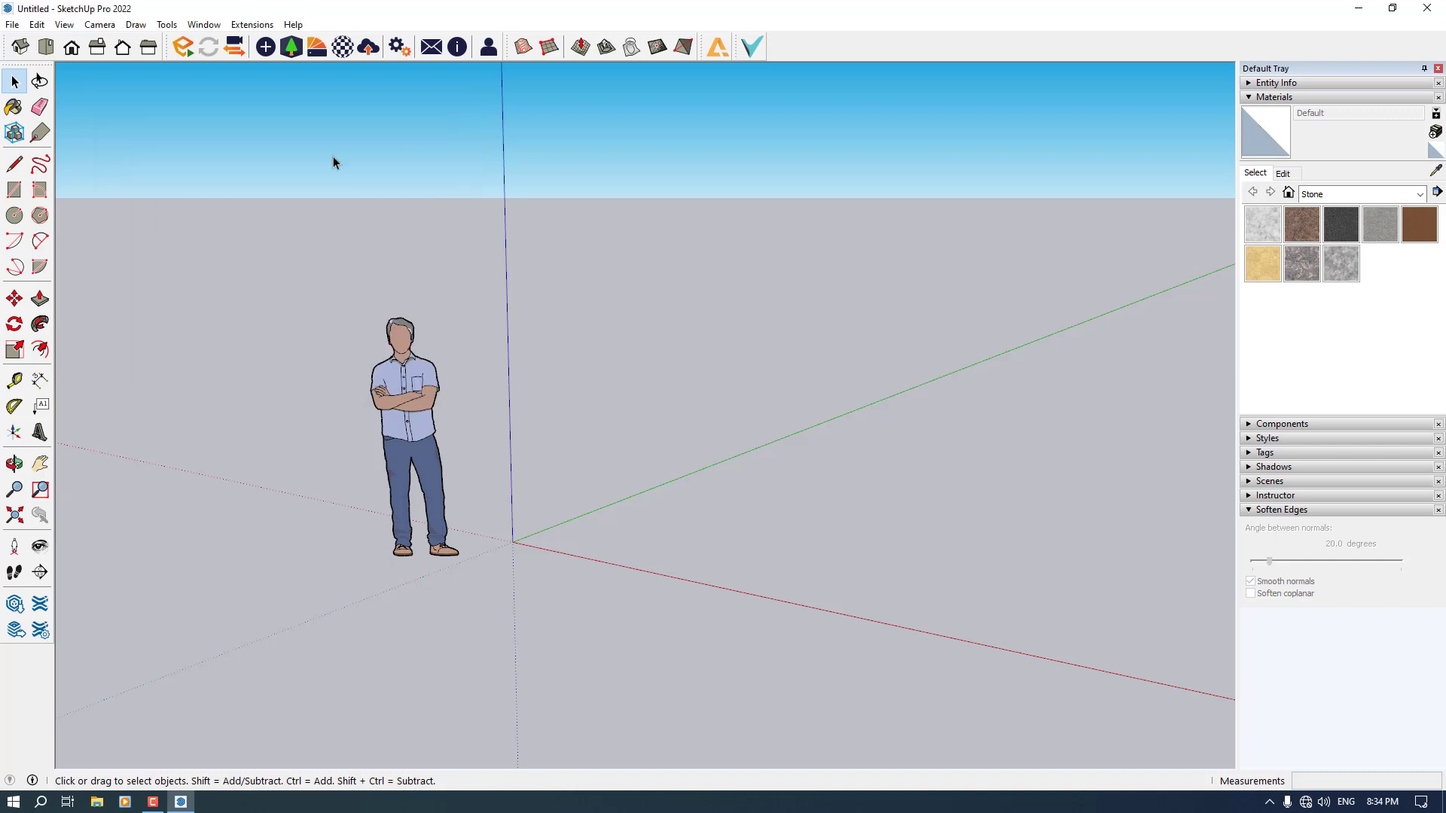
Draw an 80 by 200 cm rectangle on the ground from the origin, with the 200 cm side along the green axis.
left_click(15, 190)
left_click(512, 542)
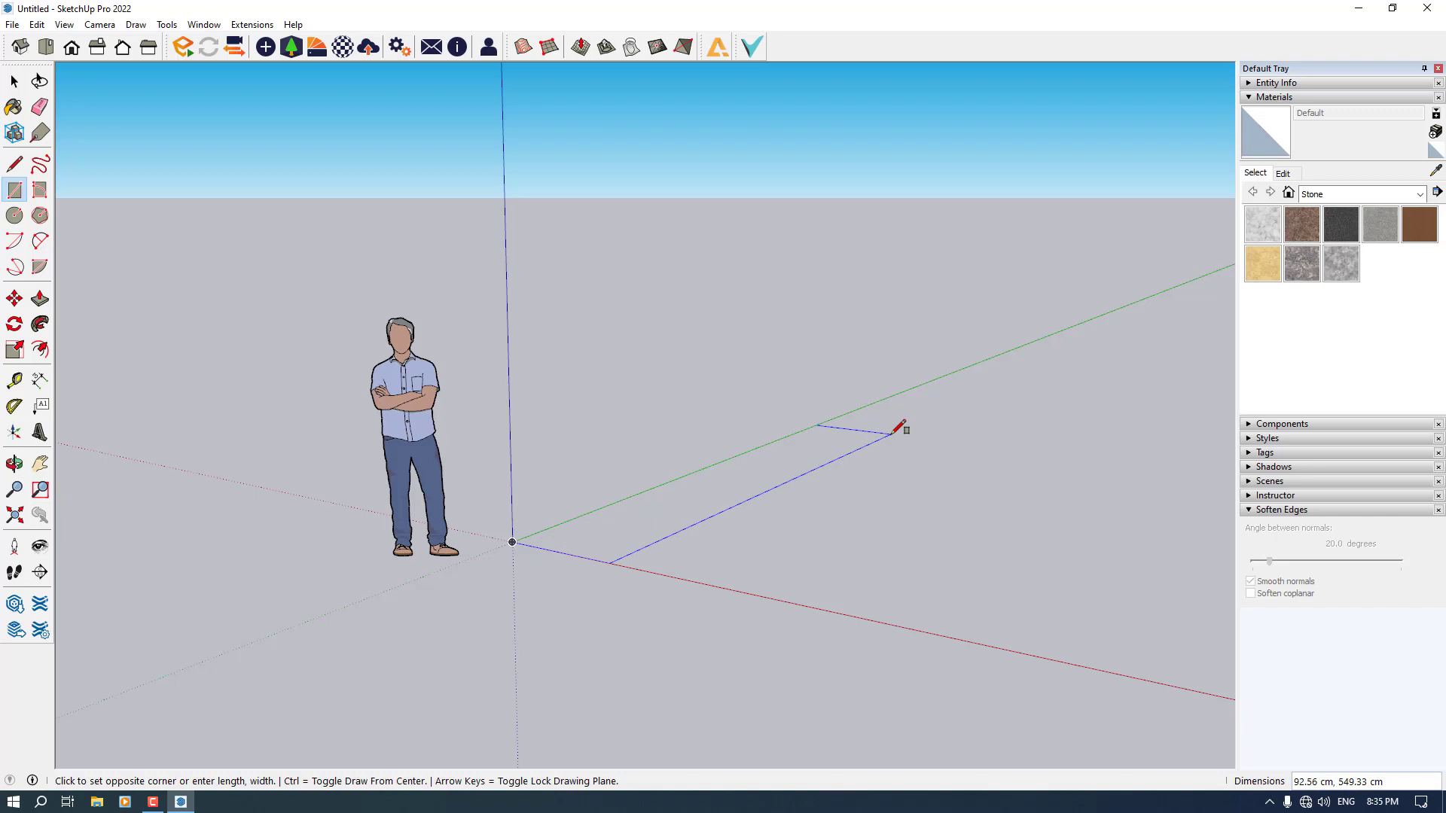
type("80, 200")
key("Return")
scroll(525, 563, "up", 2)
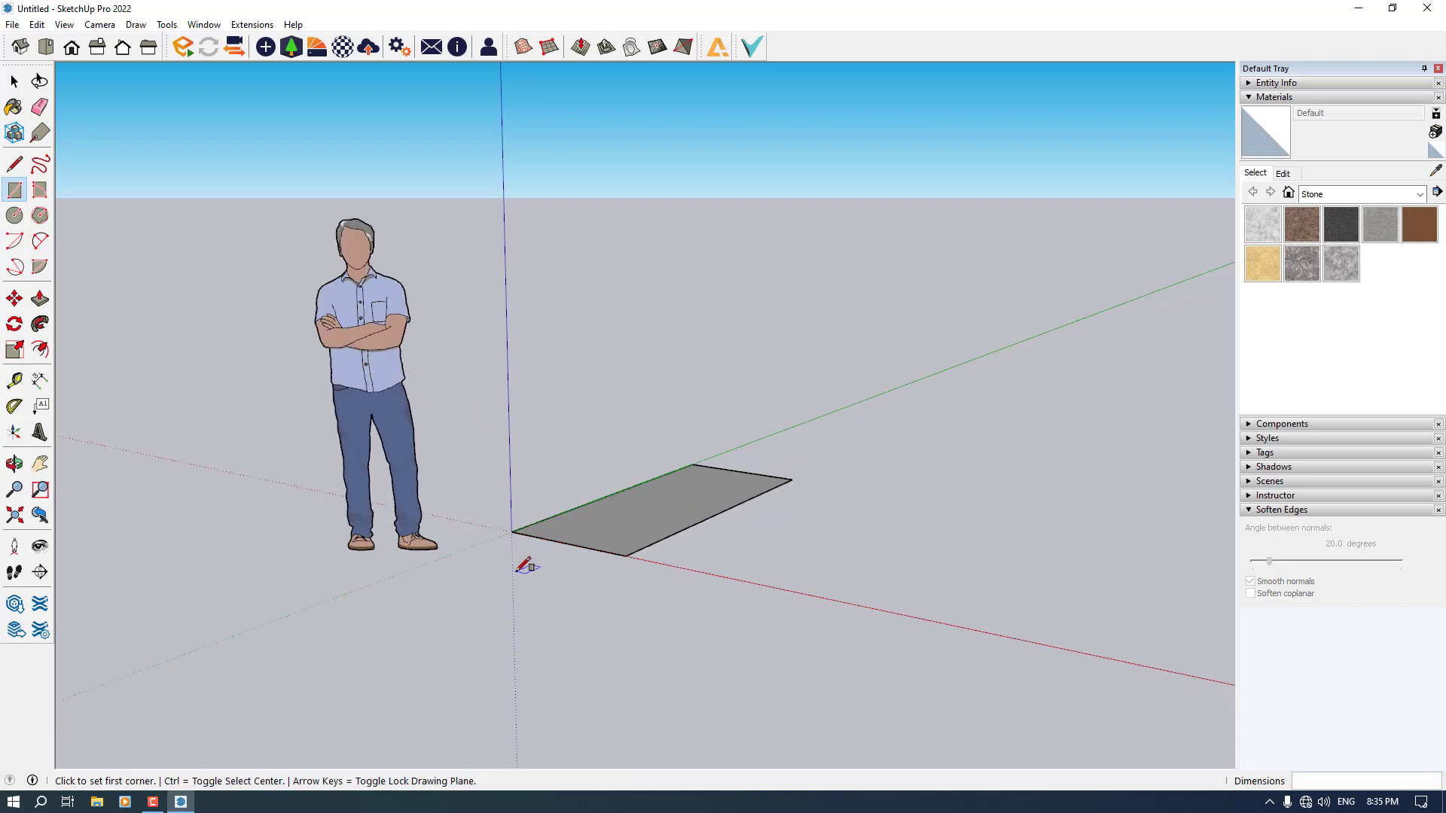
key("space")
Extrude the ground rectangle upward with Push/Pull into a tall block that stands well above the human figure.
left_click(40, 299)
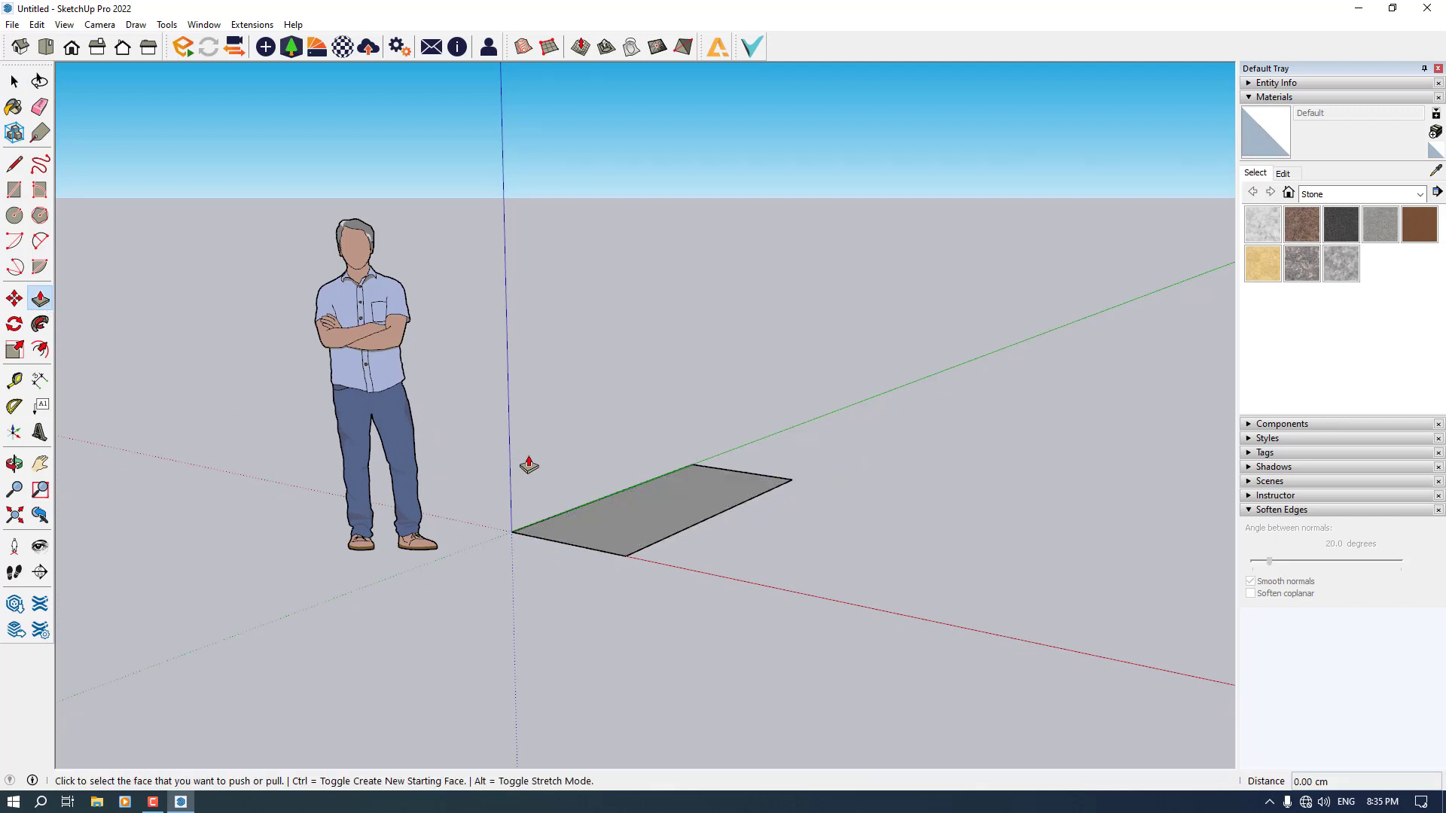
left_click(588, 514)
scroll(565, 343, "down", 3)
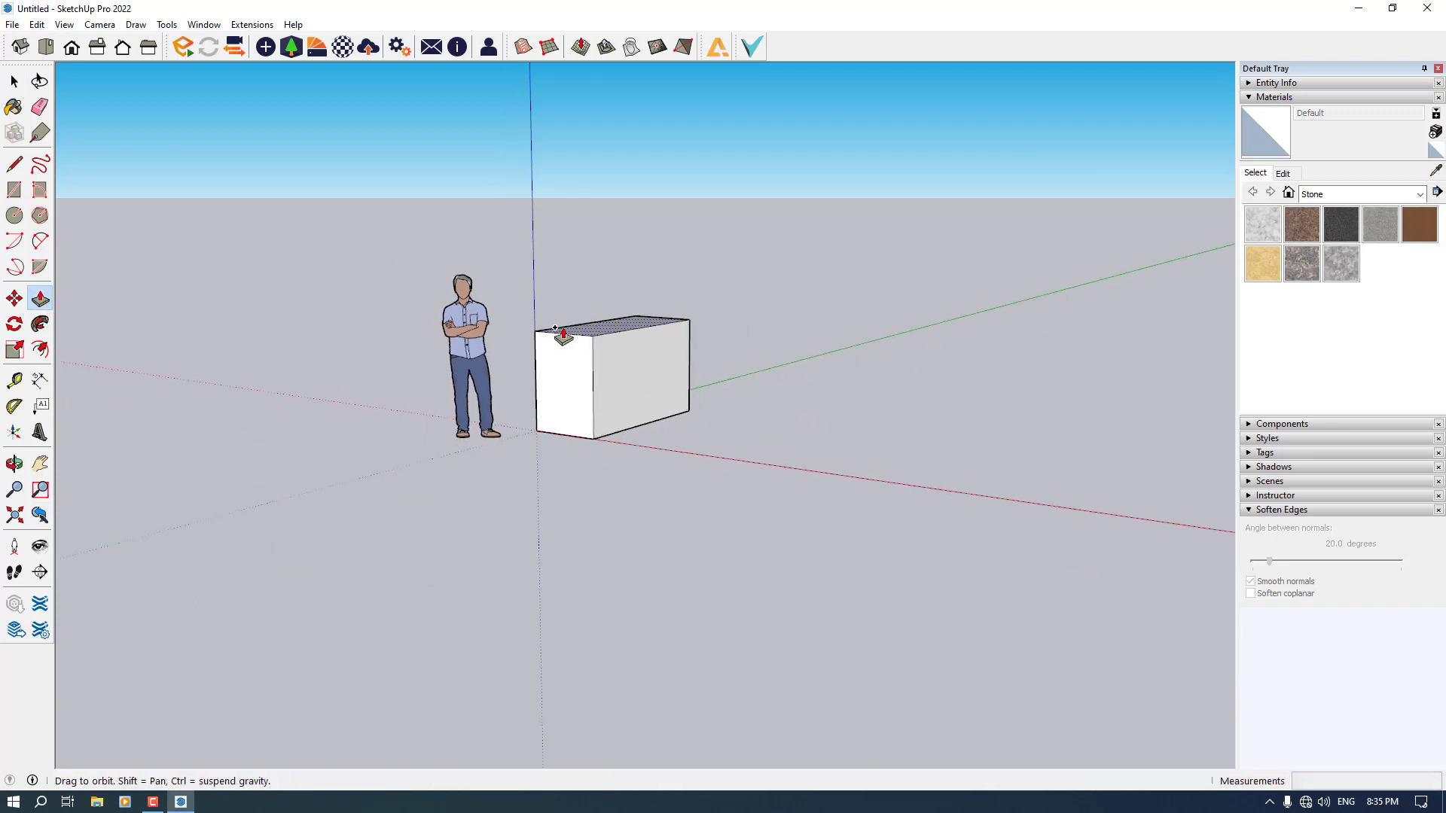
middle_click_drag(562, 336, 533, 355)
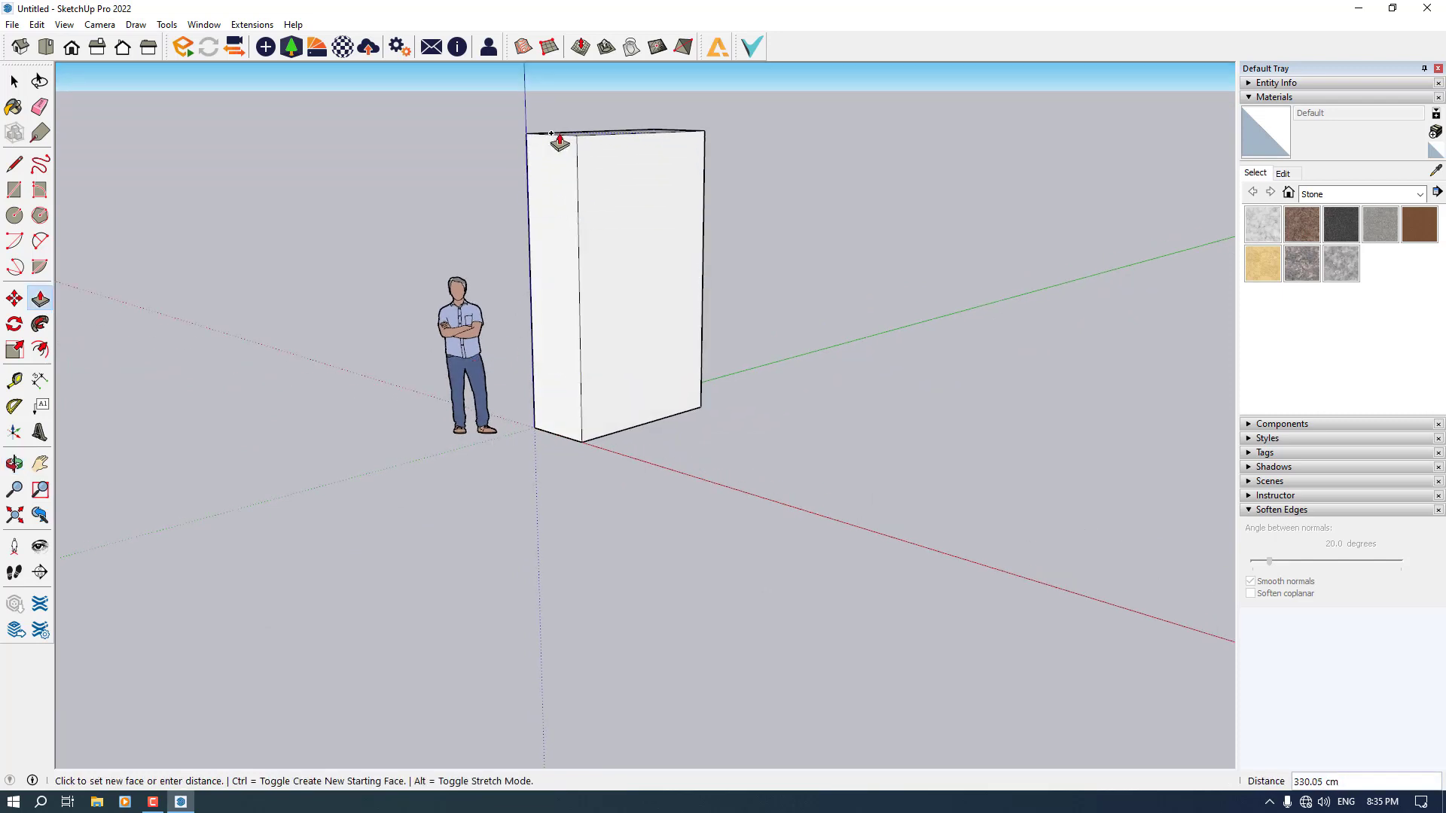
type("300")
key("Return")
Examine the extruded block from several angles, viewing its front, side and top faces.
middle_click_drag(794, 386, 482, 461)
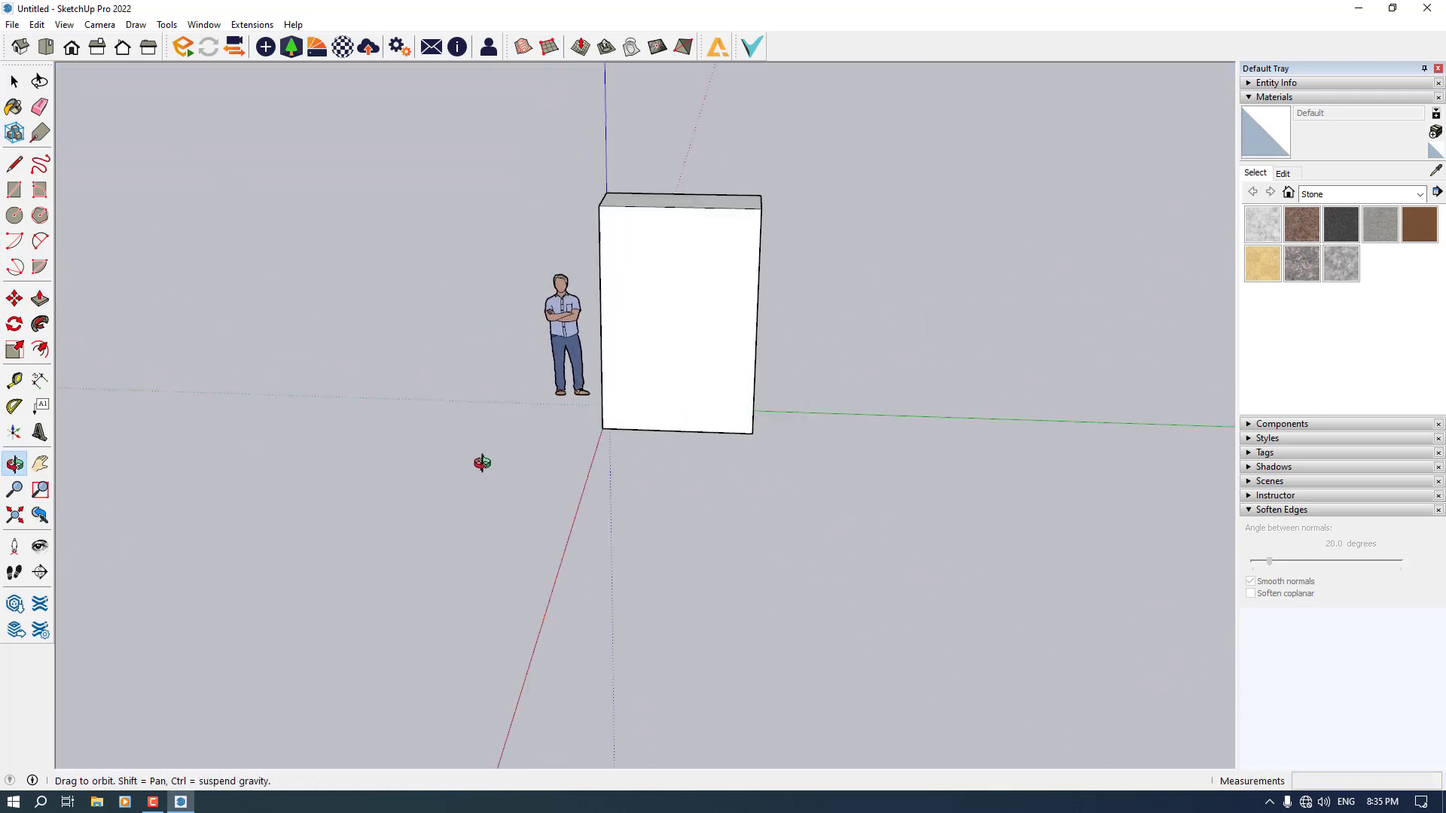
key("space")
scroll(729, 273, "up", 2)
middle_click_drag(728, 273, 919, 194)
left_click_drag(919, 194, 874, 258)
key("space")
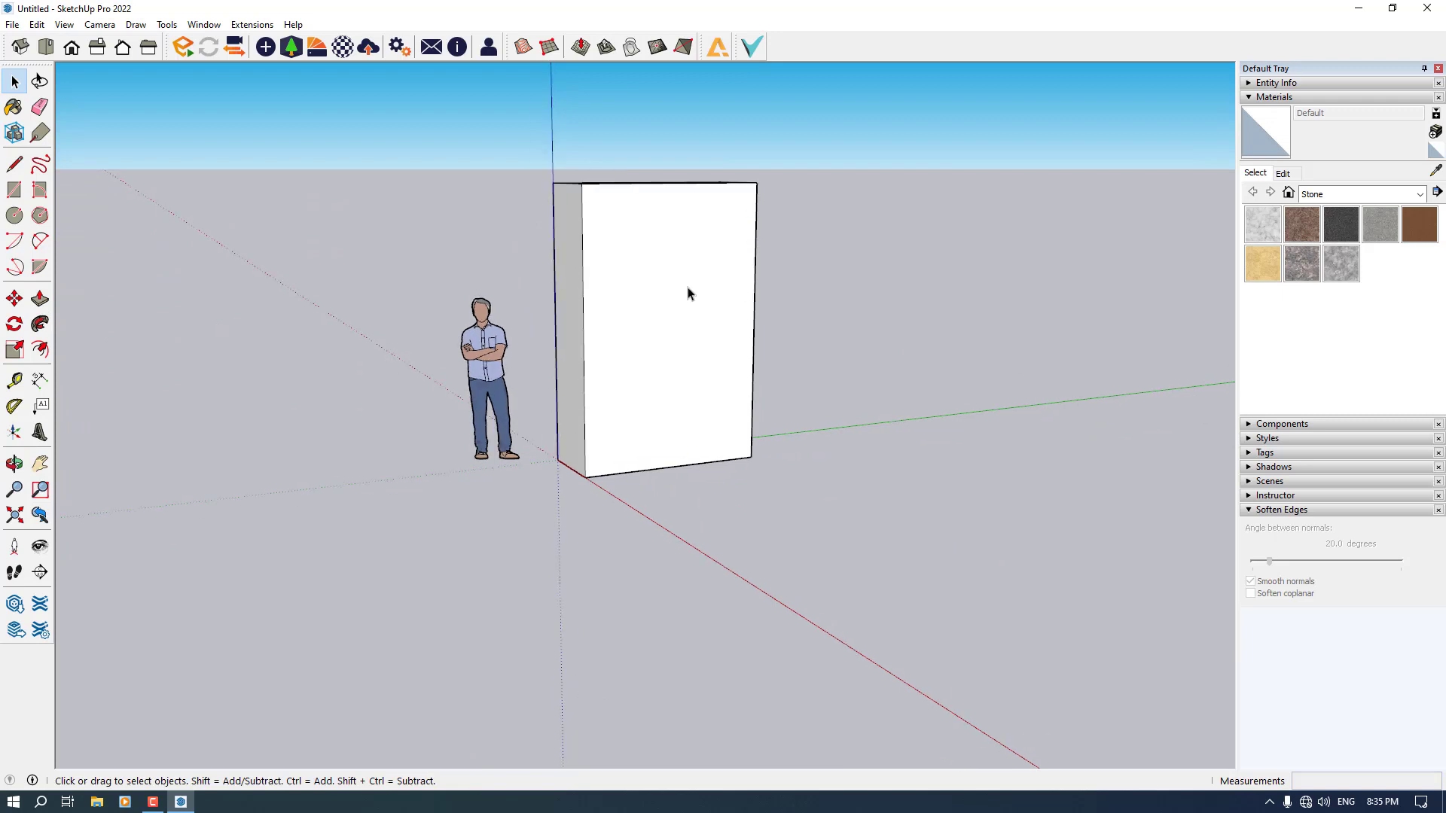
scroll(688, 291, "up", 3)
scroll(618, 516, "down", 1)
middle_click_drag(618, 516, 580, 517)
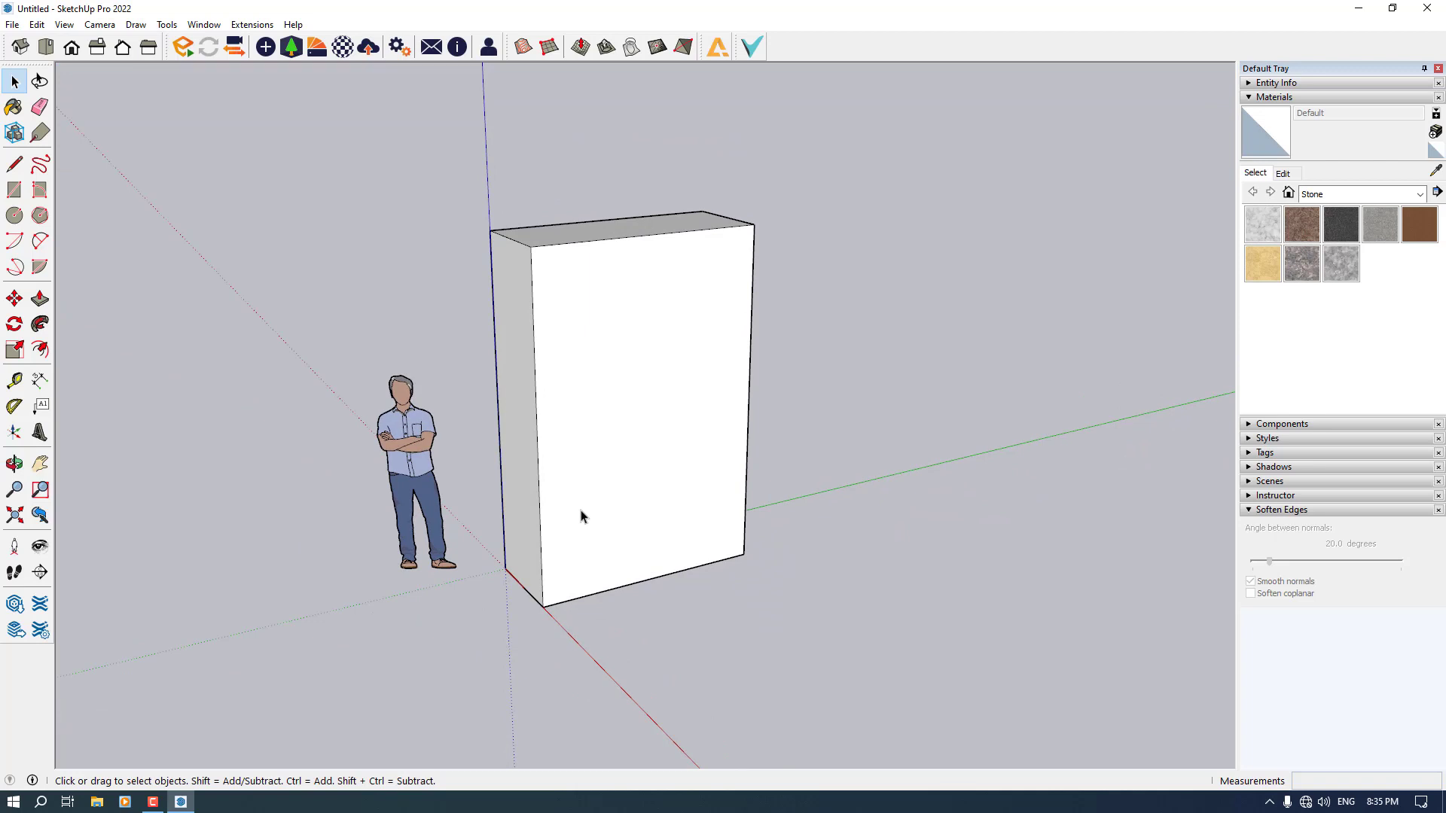
middle_click_drag(652, 555, 684, 519)
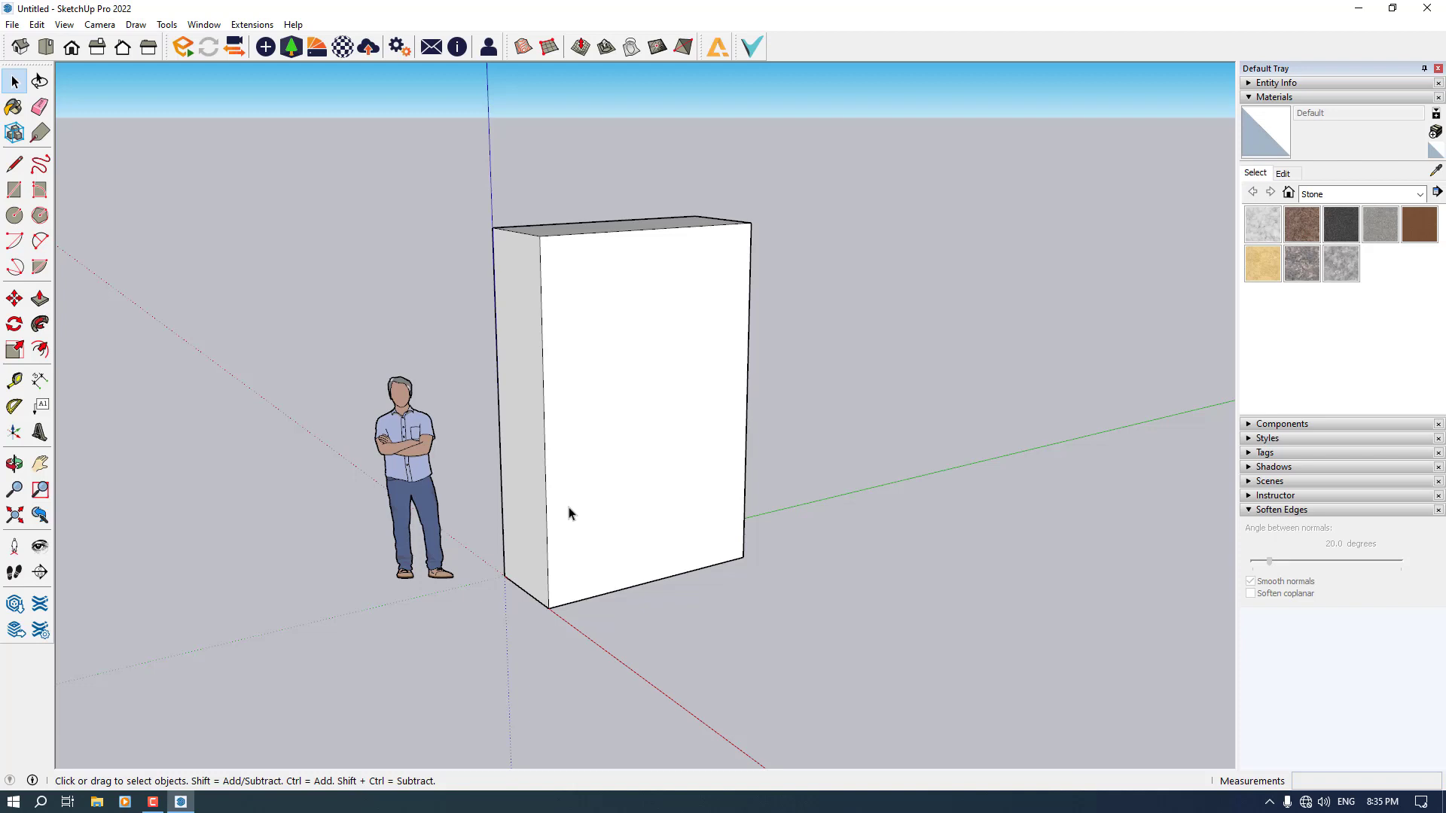
Try to place a guide line about 51 cm above the bottom edge of the block's large front face.
key("t")
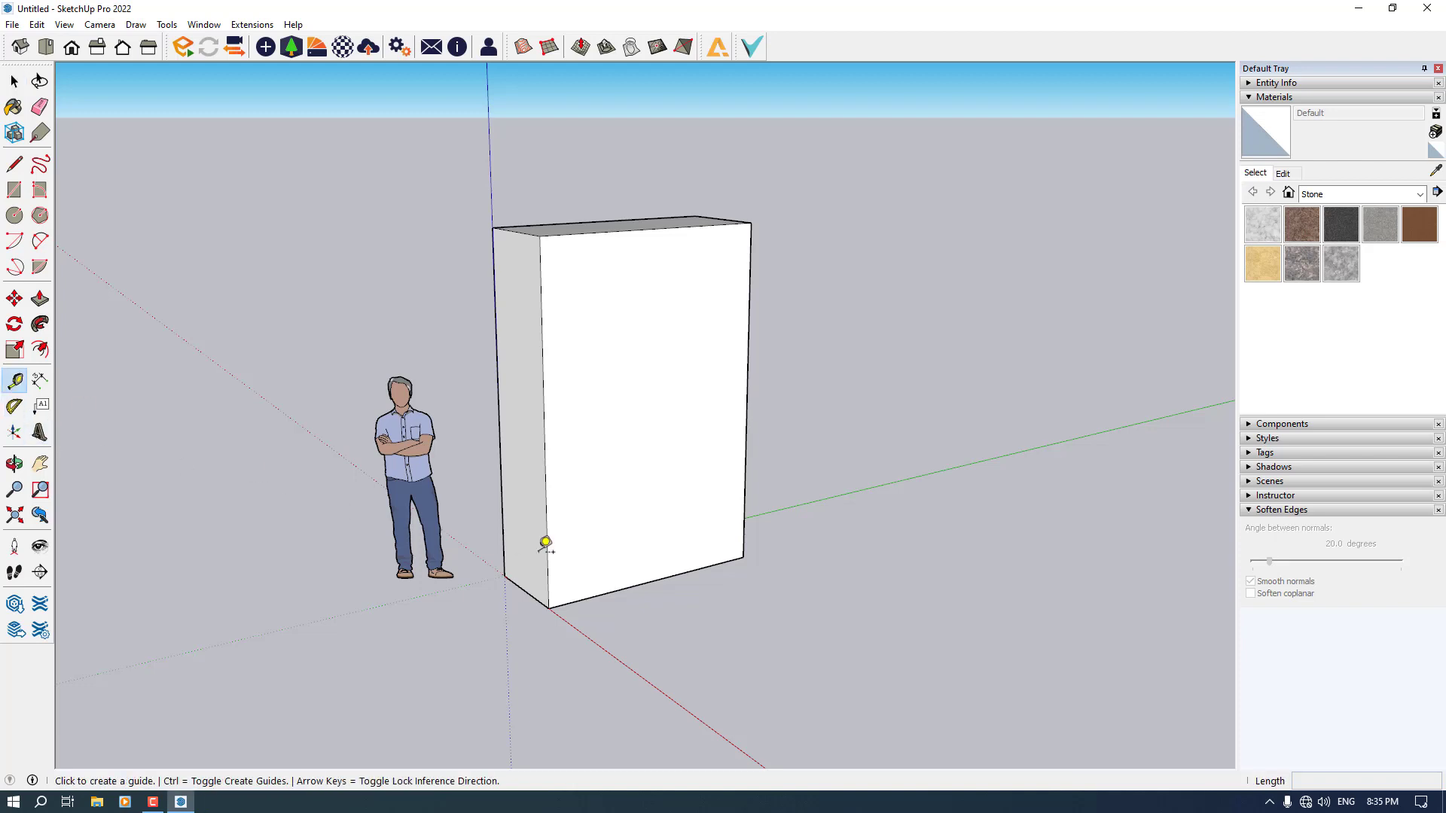
left_click(601, 595)
left_click(599, 538)
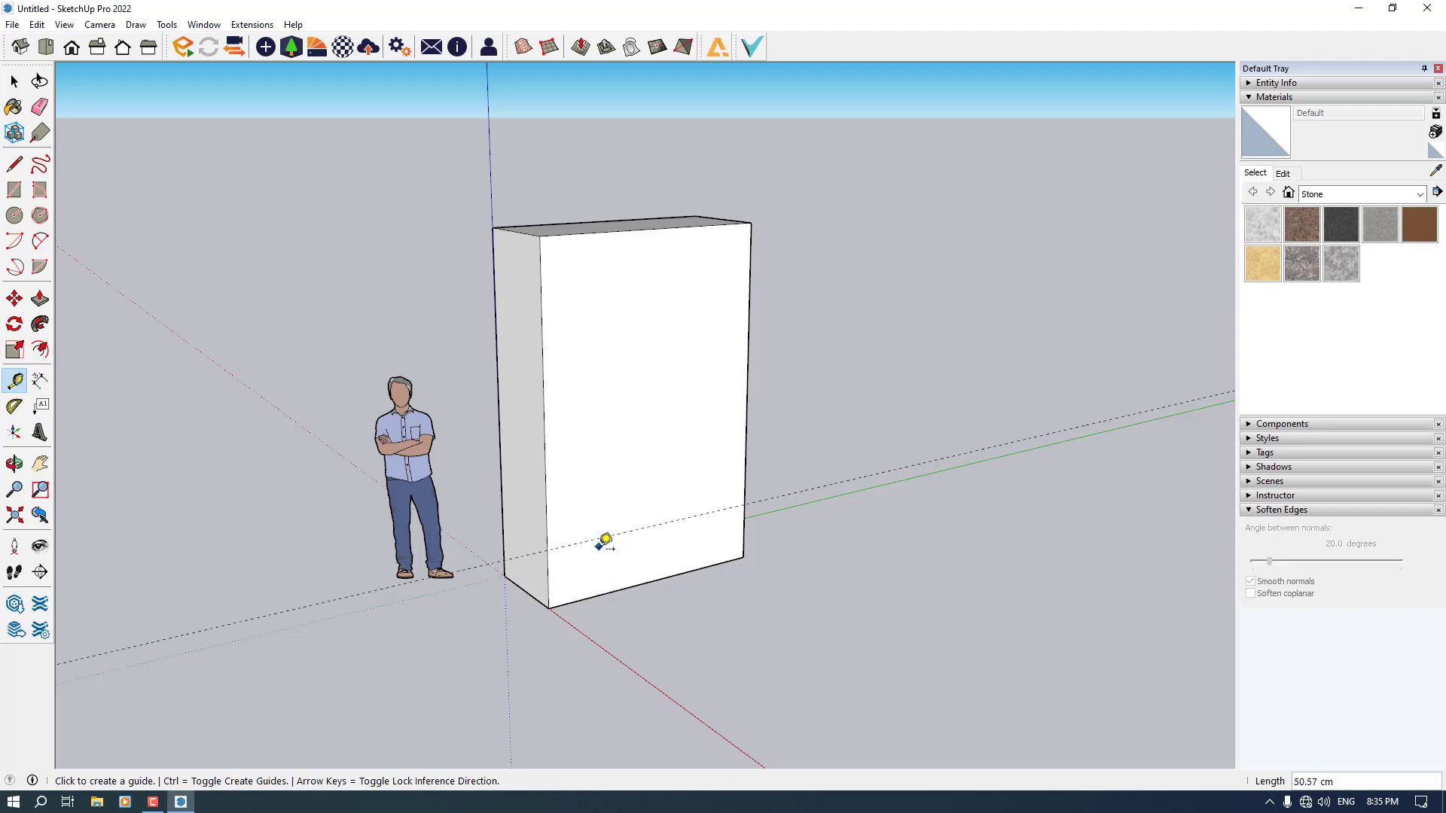
left_click(592, 540)
key("ctrl+z")
key("space")
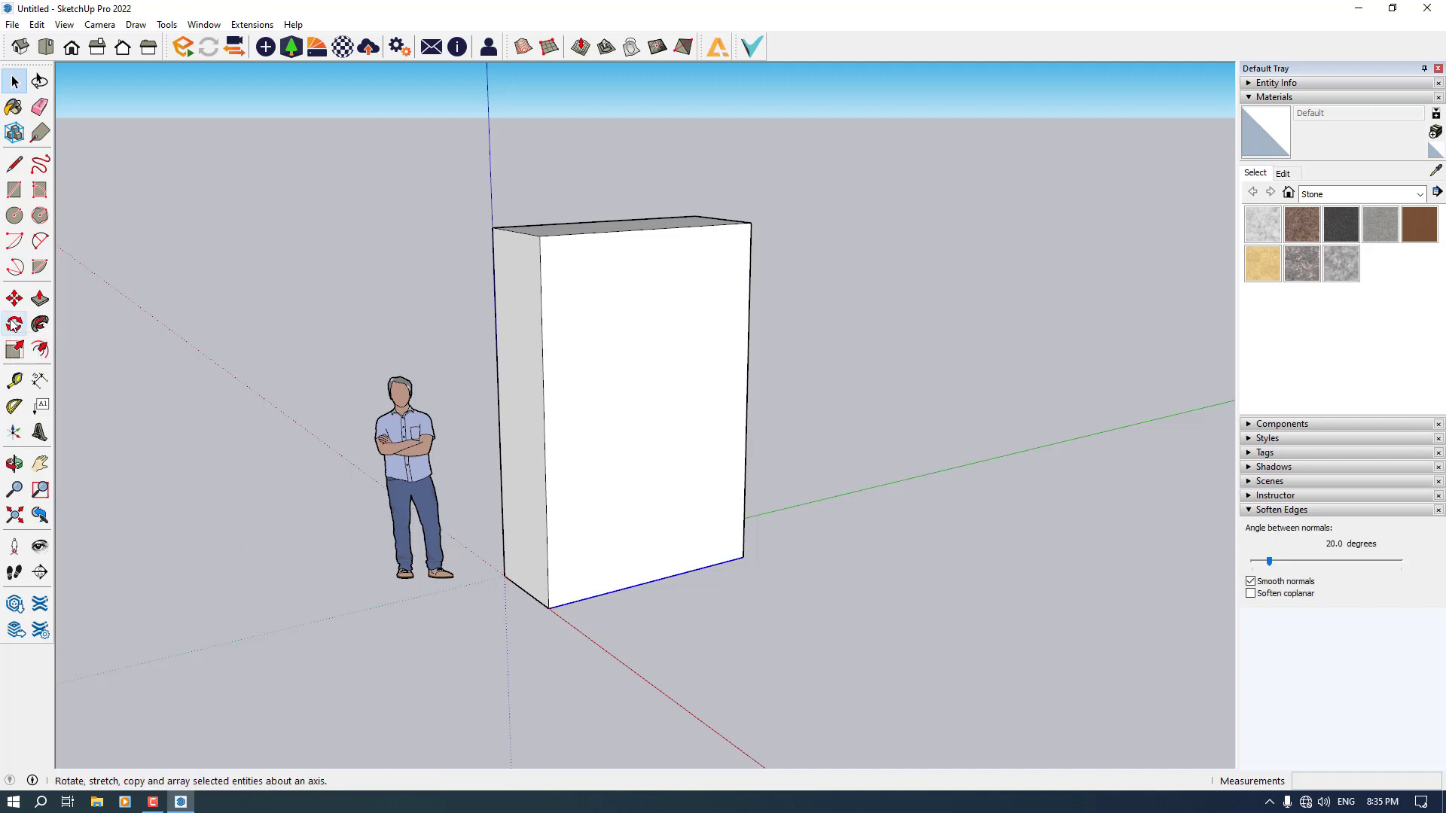
Copy the bottom edge of the block's large front face 10 cm upward.
middle_click_drag(527, 639, 568, 625)
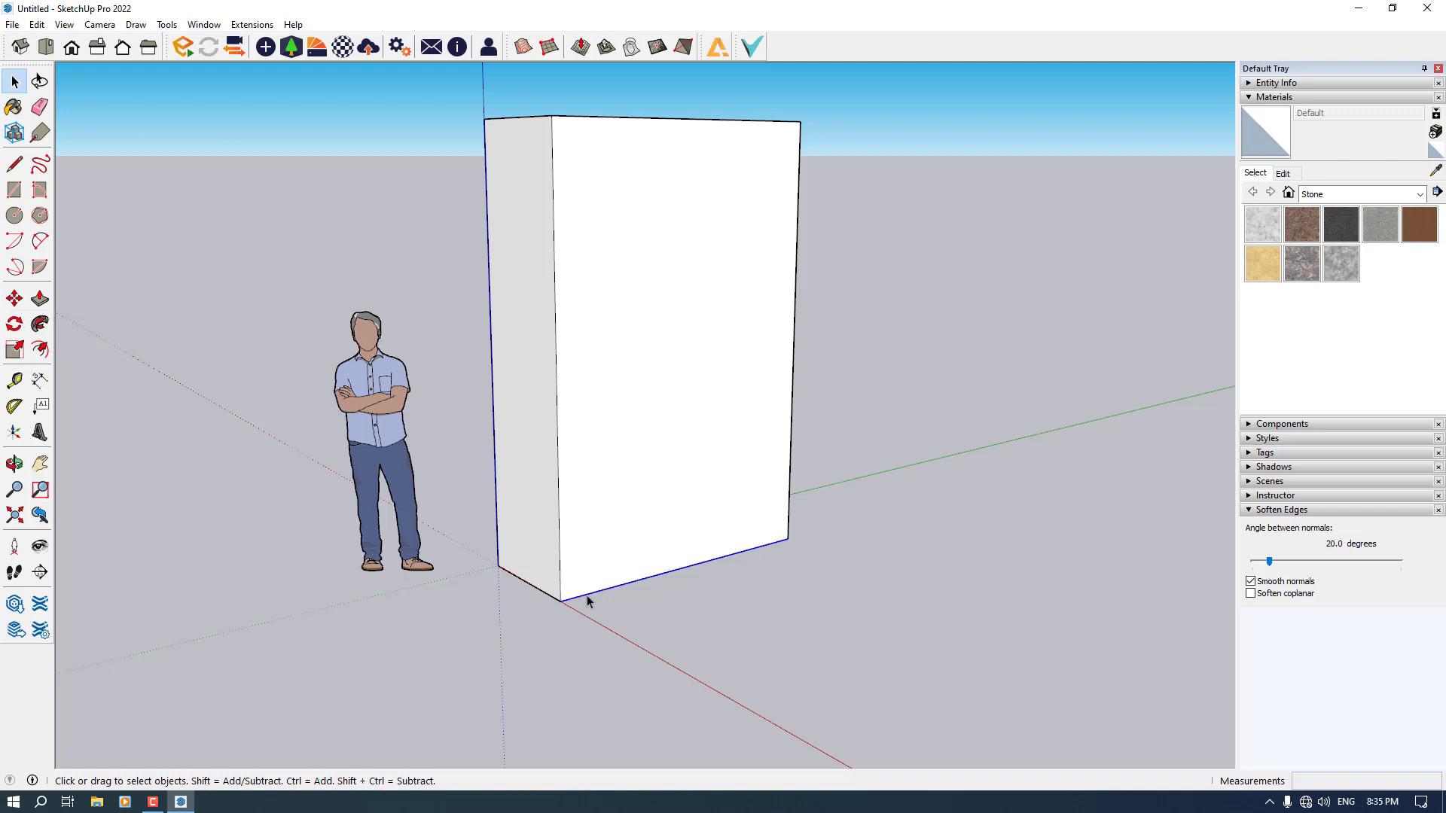
left_click(13, 299)
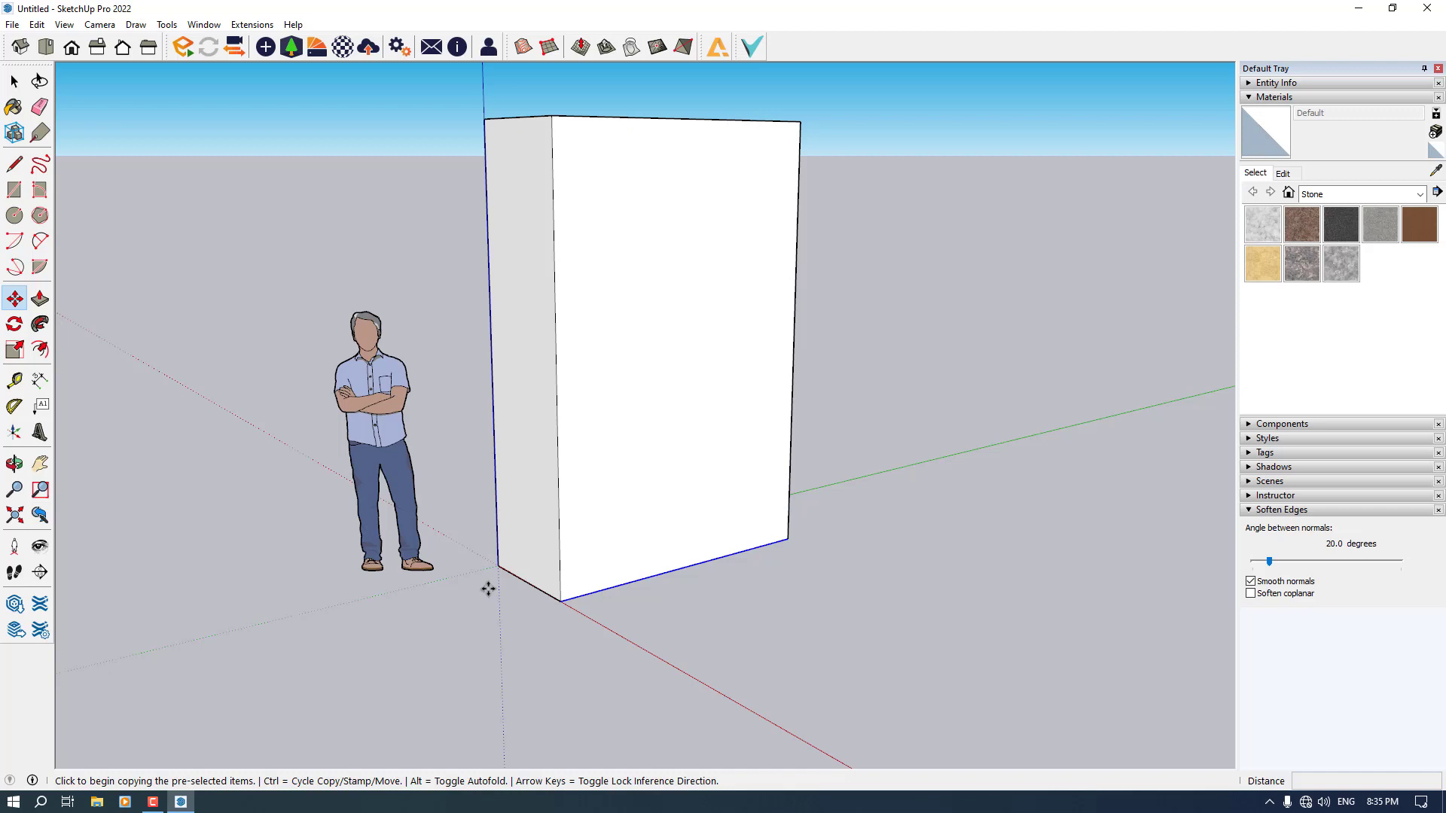
left_click(558, 601)
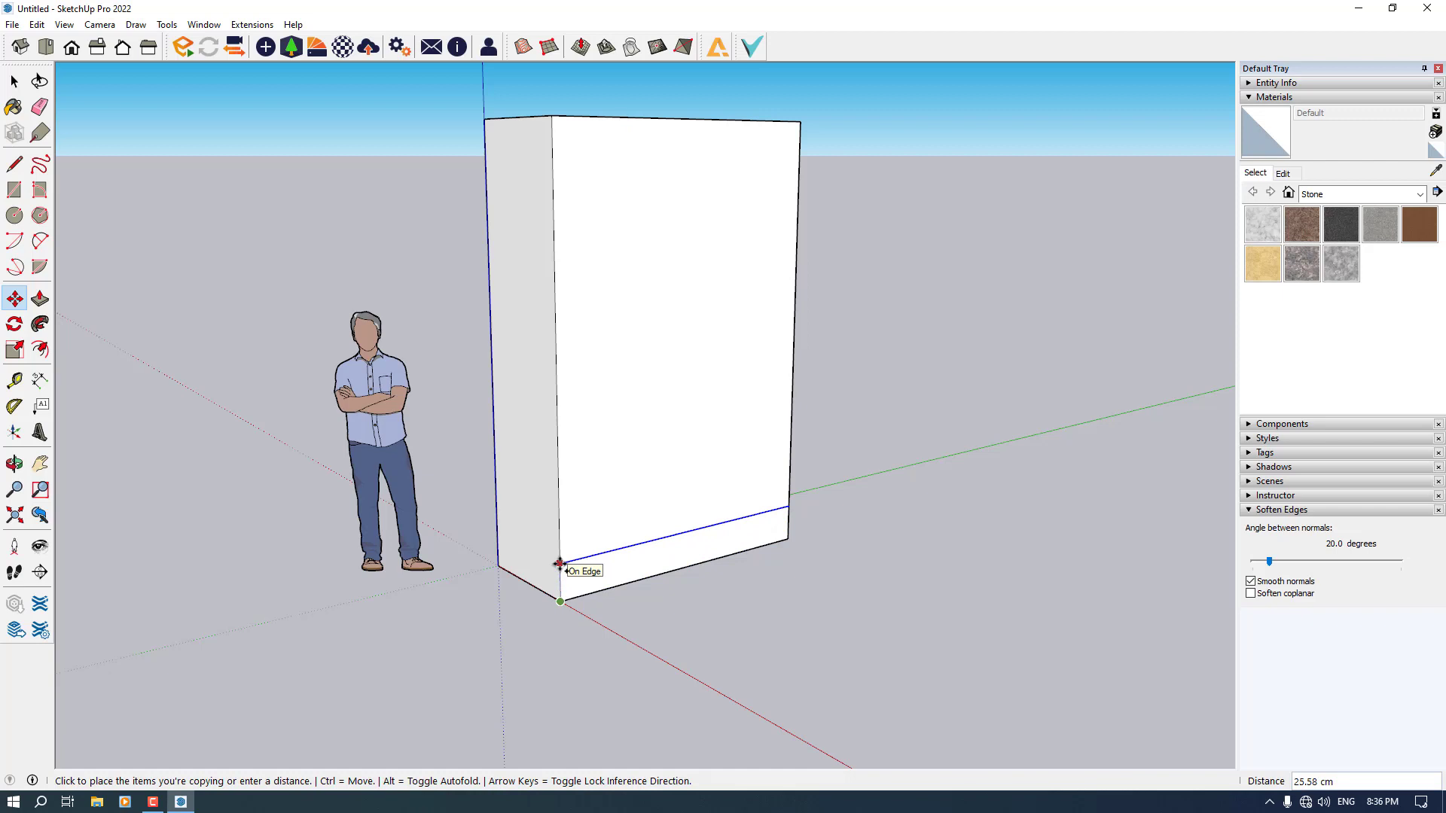
type("10")
key("Return")
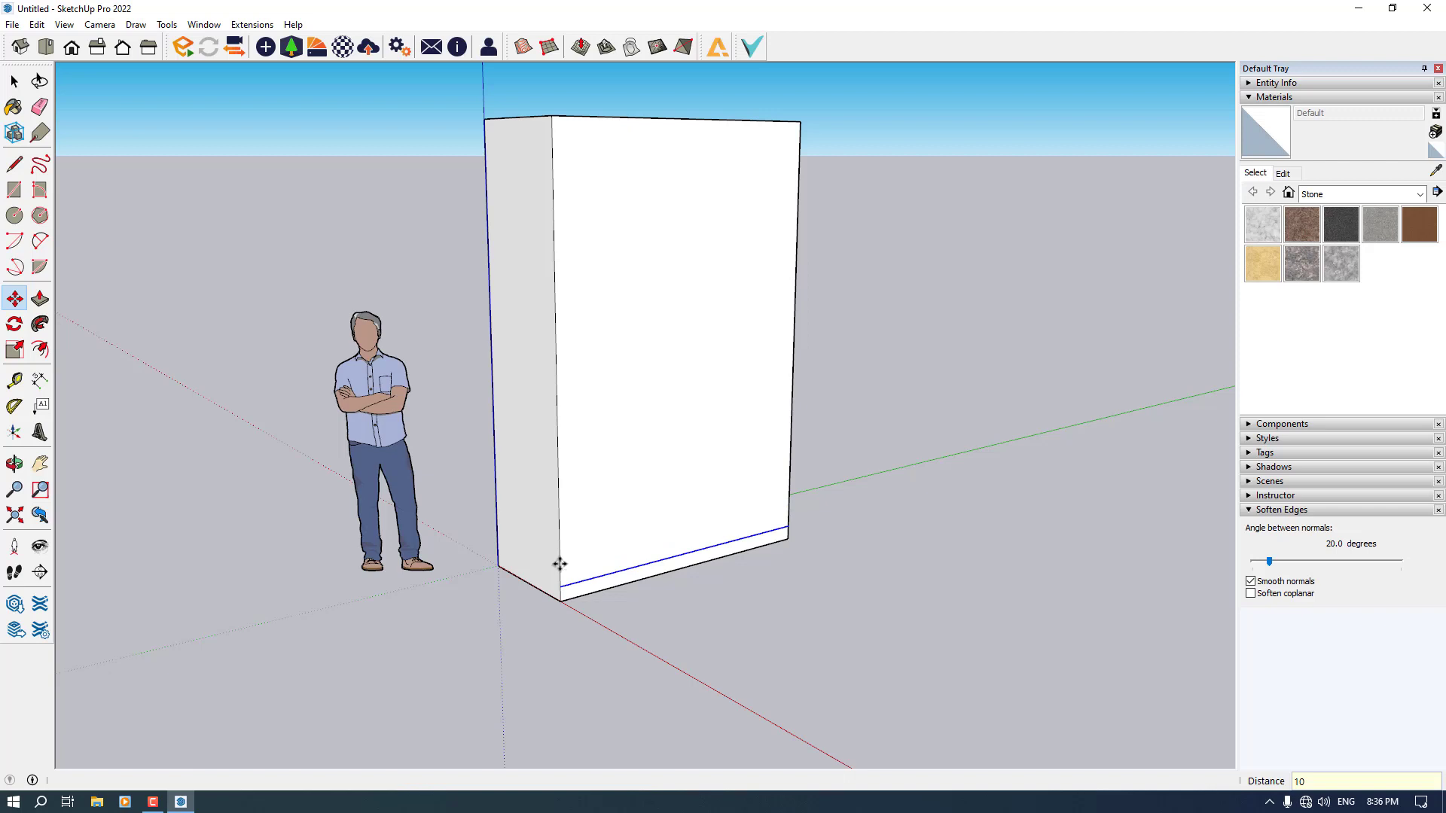
Copy the new horizontal line 100 cm upward on the front face, and copy that line another 140 cm higher.
key("ctrl")
left_click(559, 586)
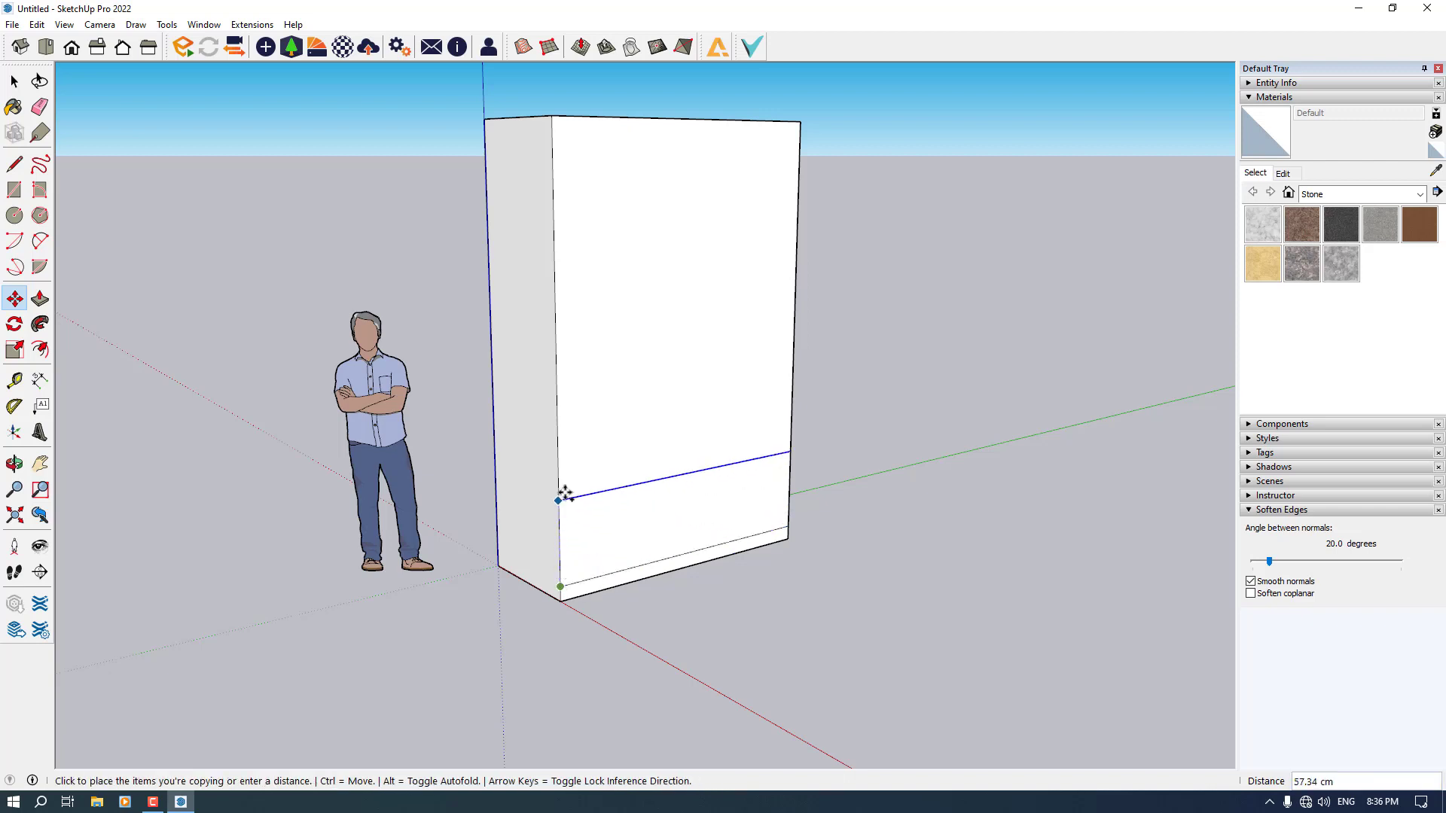
left_click(558, 437)
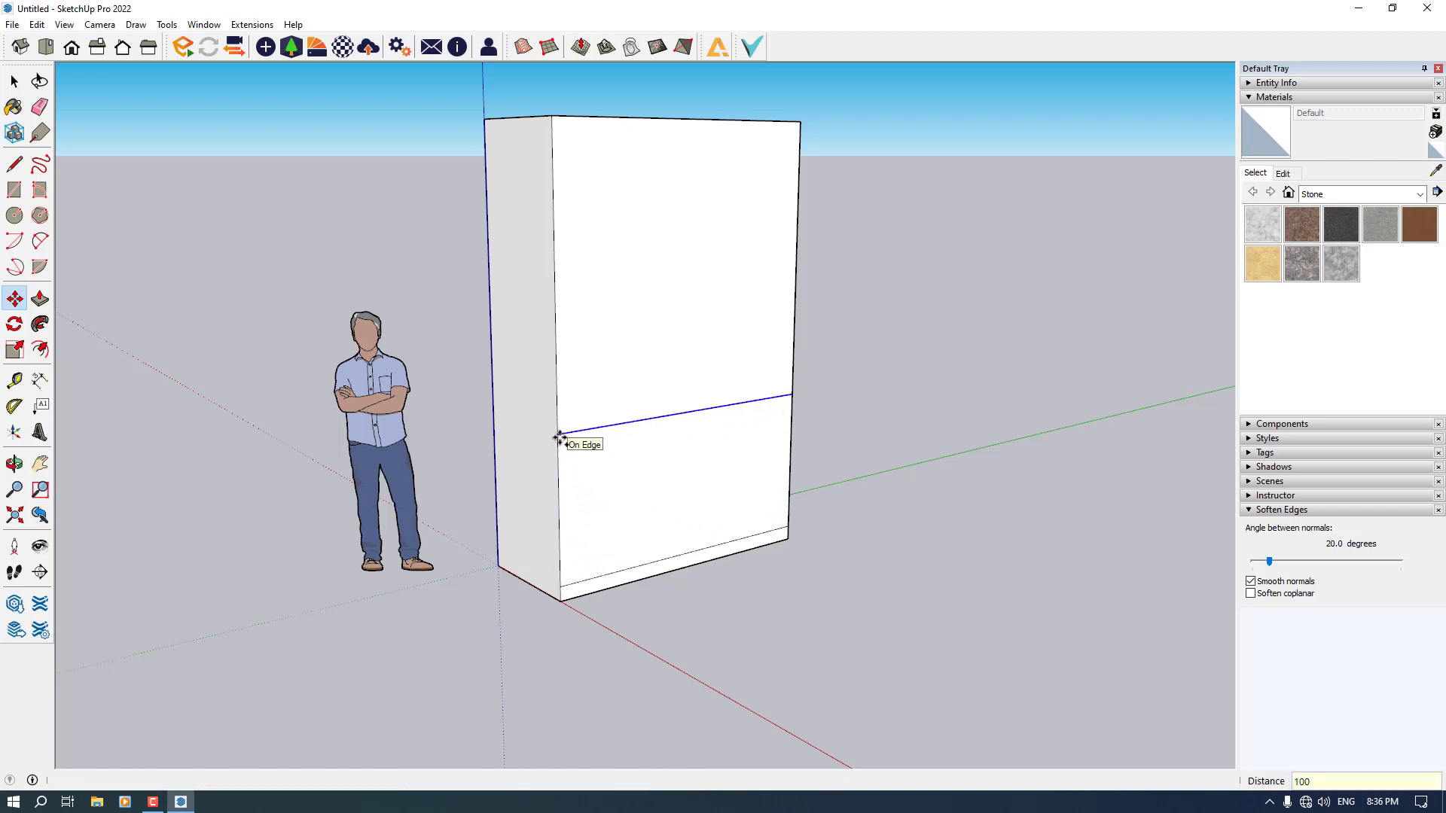
left_click(558, 435)
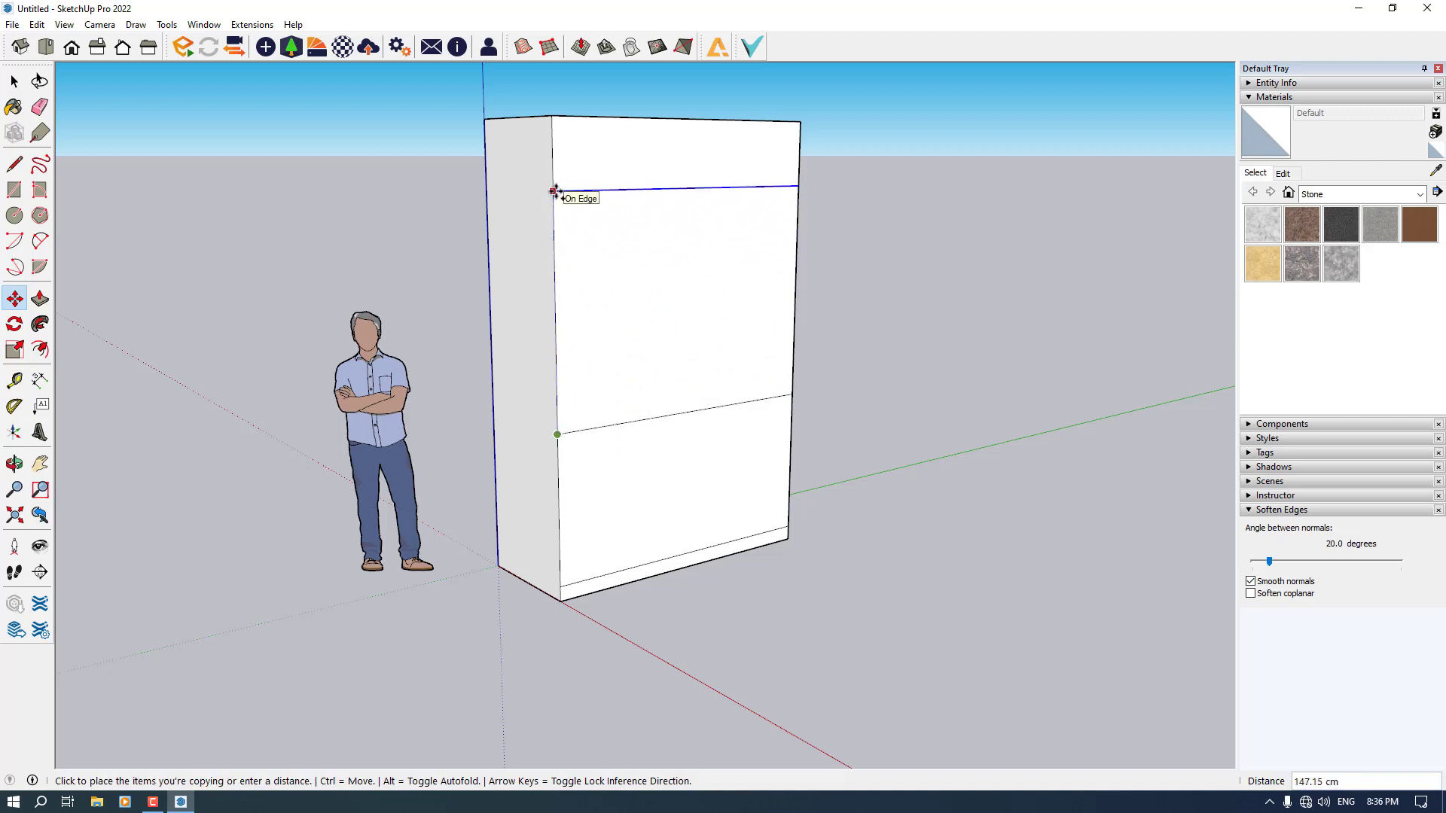
type("140")
key("Return")
key("space")
Examine the horizontal sections of the front face by selecting the middle, upper and lower ones from different angles.
scroll(716, 365, "down", 1)
middle_click_drag(712, 361, 652, 369)
scroll(733, 358, "up", 2)
left_click(613, 355)
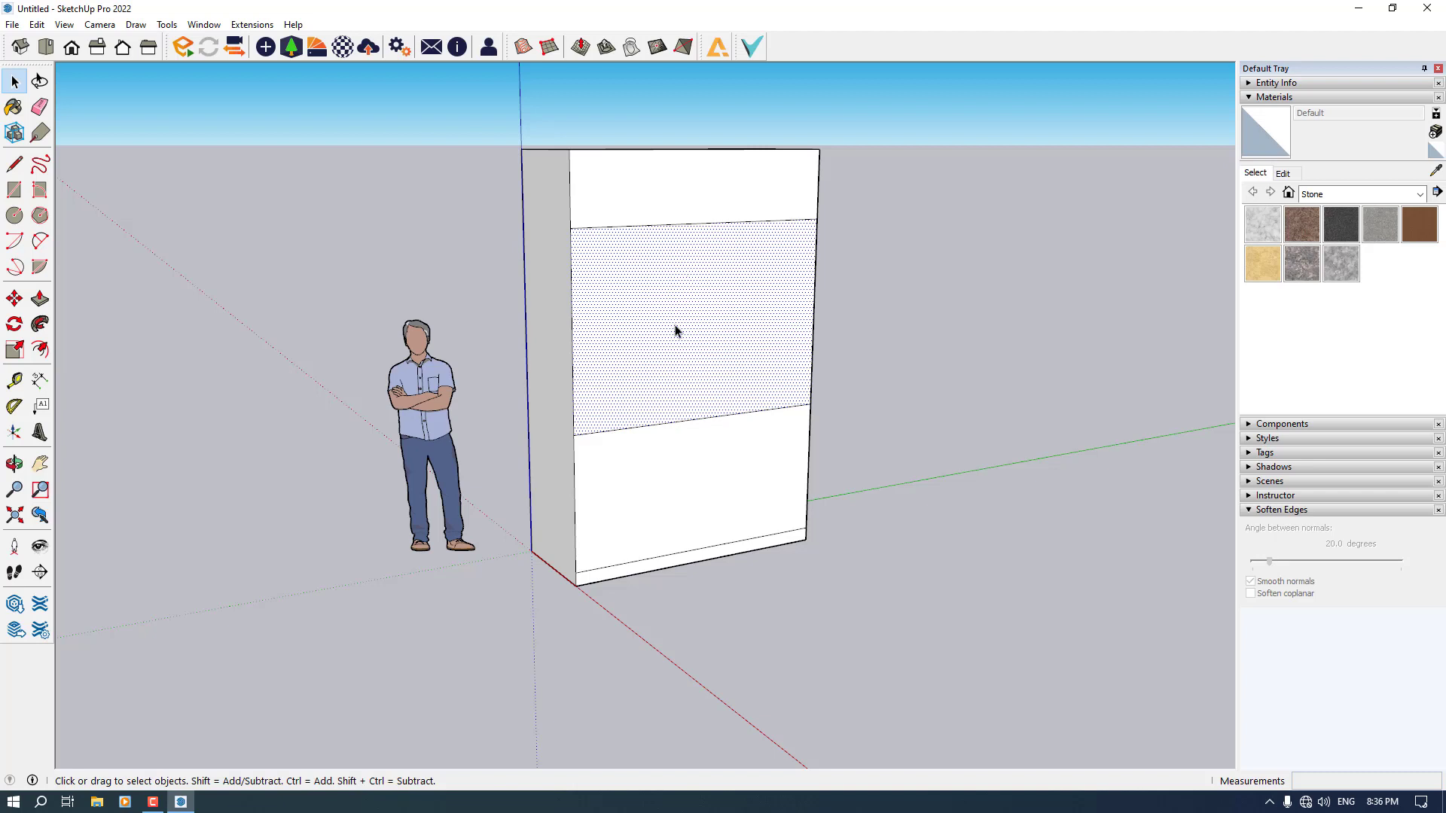
left_click(644, 192)
middle_click_drag(656, 158, 640, 377)
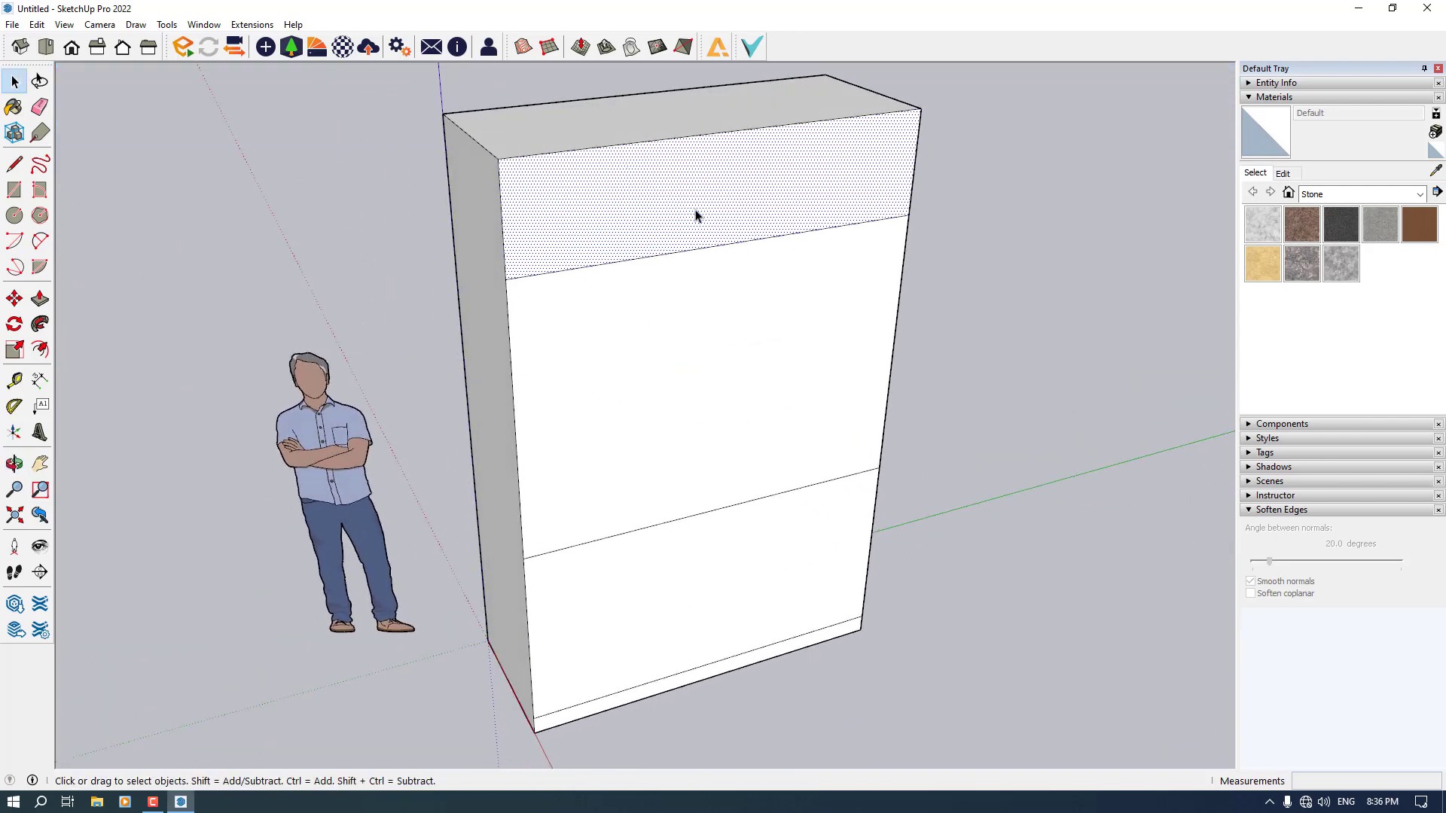
middle_click_drag(613, 394, 581, 420)
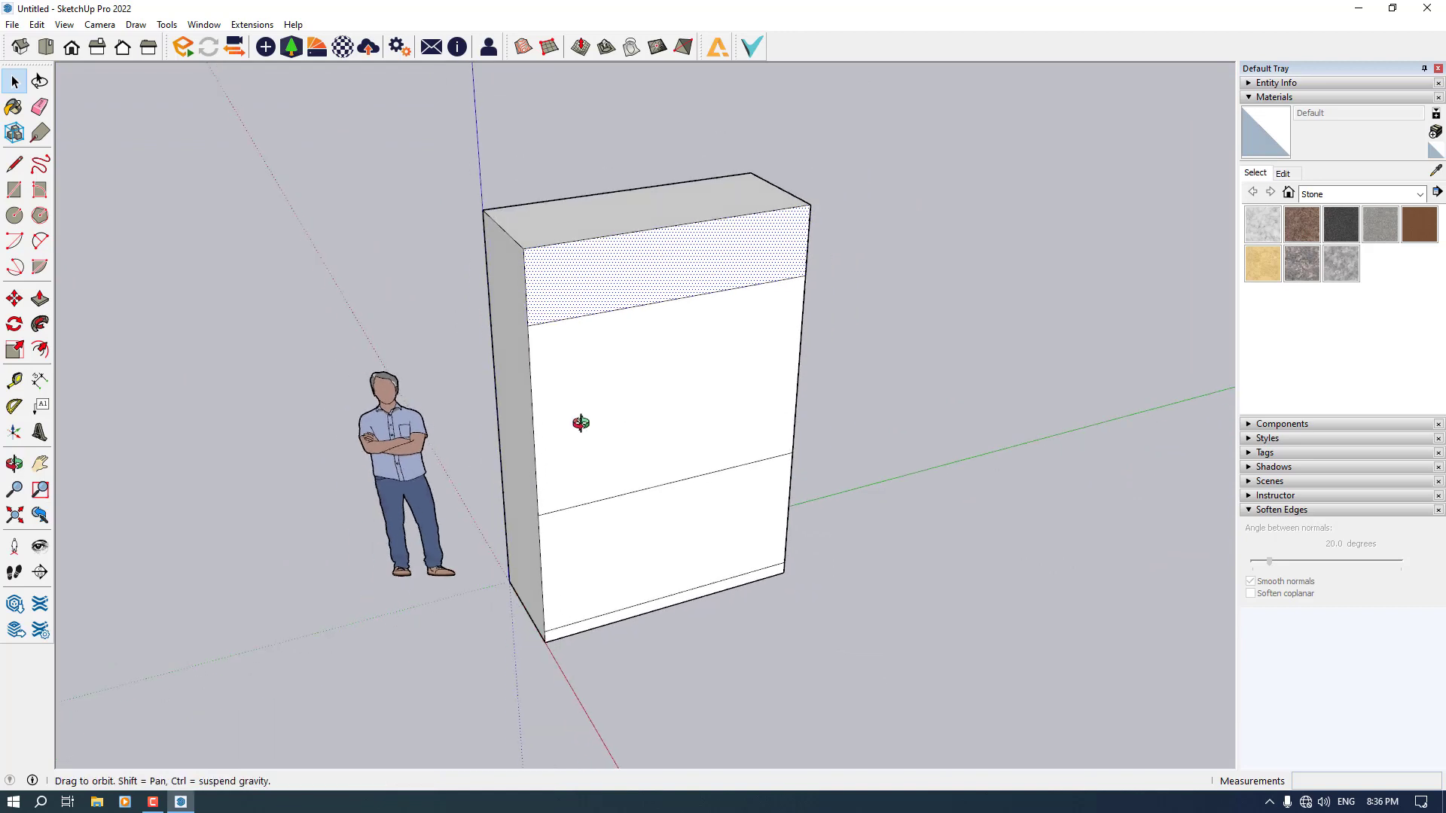
scroll(629, 620, "up", 4)
left_click(610, 558)
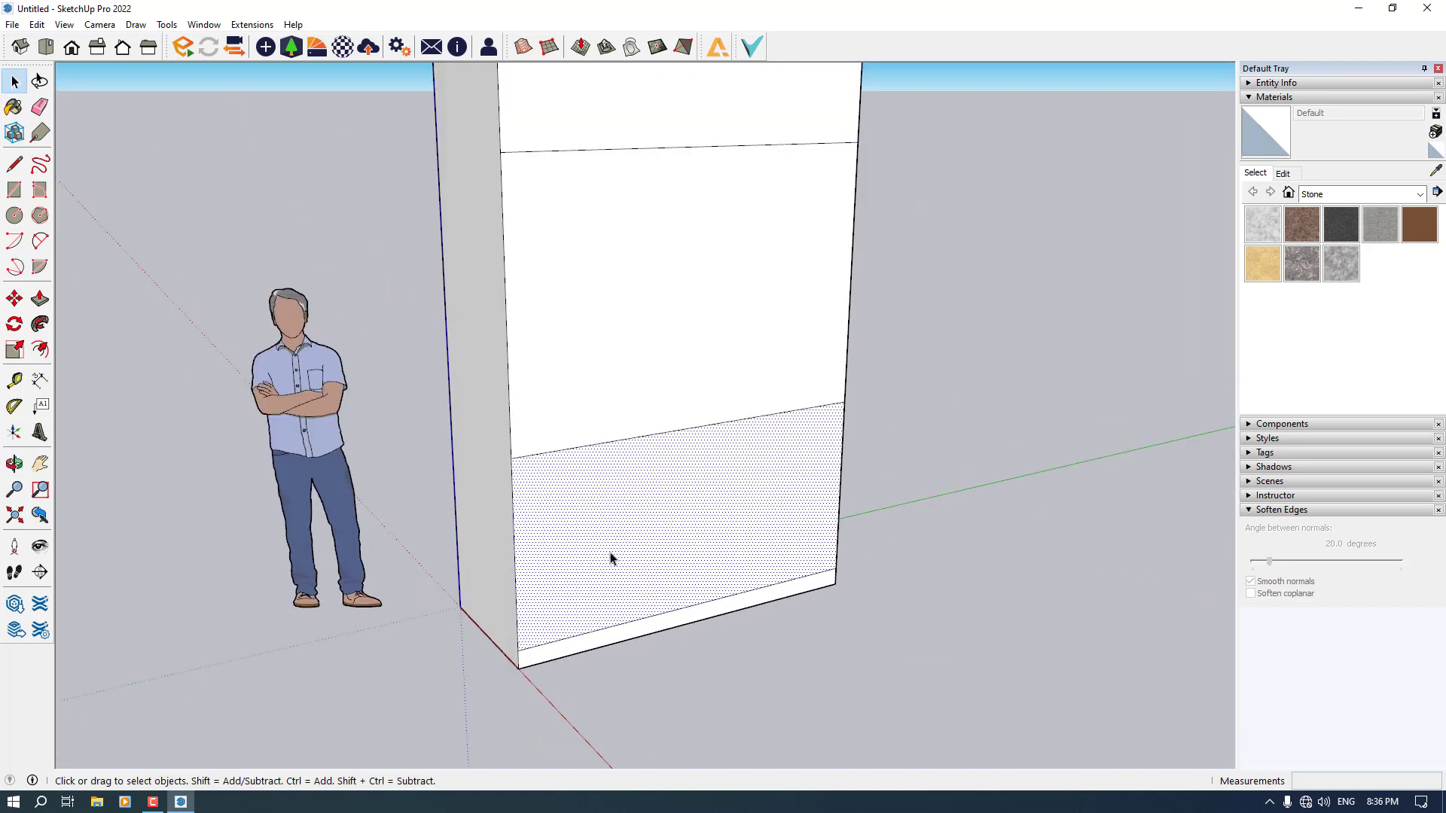
scroll(611, 558, "down", 4)
left_click(951, 353)
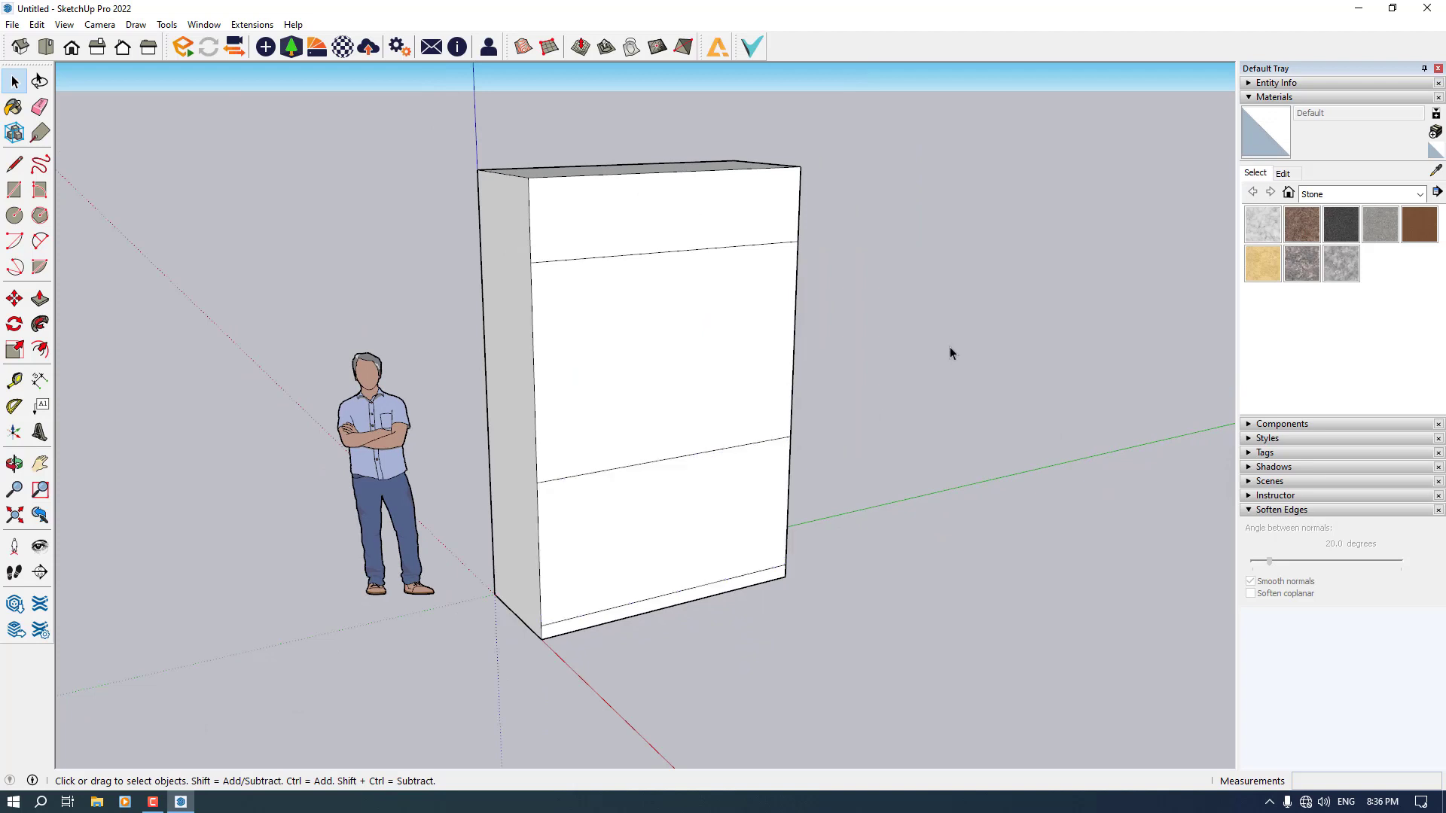
Copy the front face's near vertical edge, excluding the 10 cm base segment, 70 cm across the face along the green axis.
left_click(532, 290)
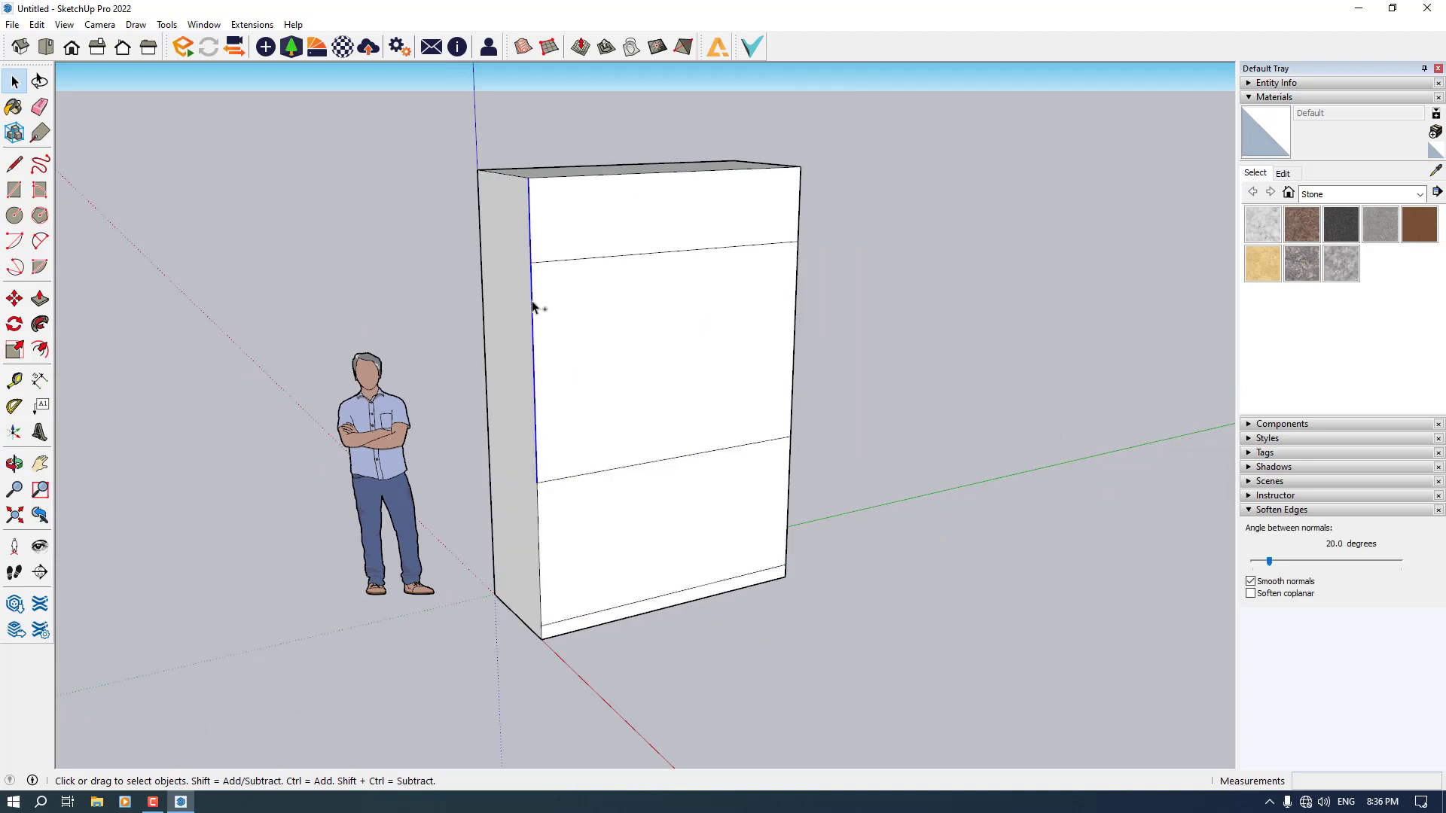
left_click(540, 503, "ctrl")
left_click(14, 298)
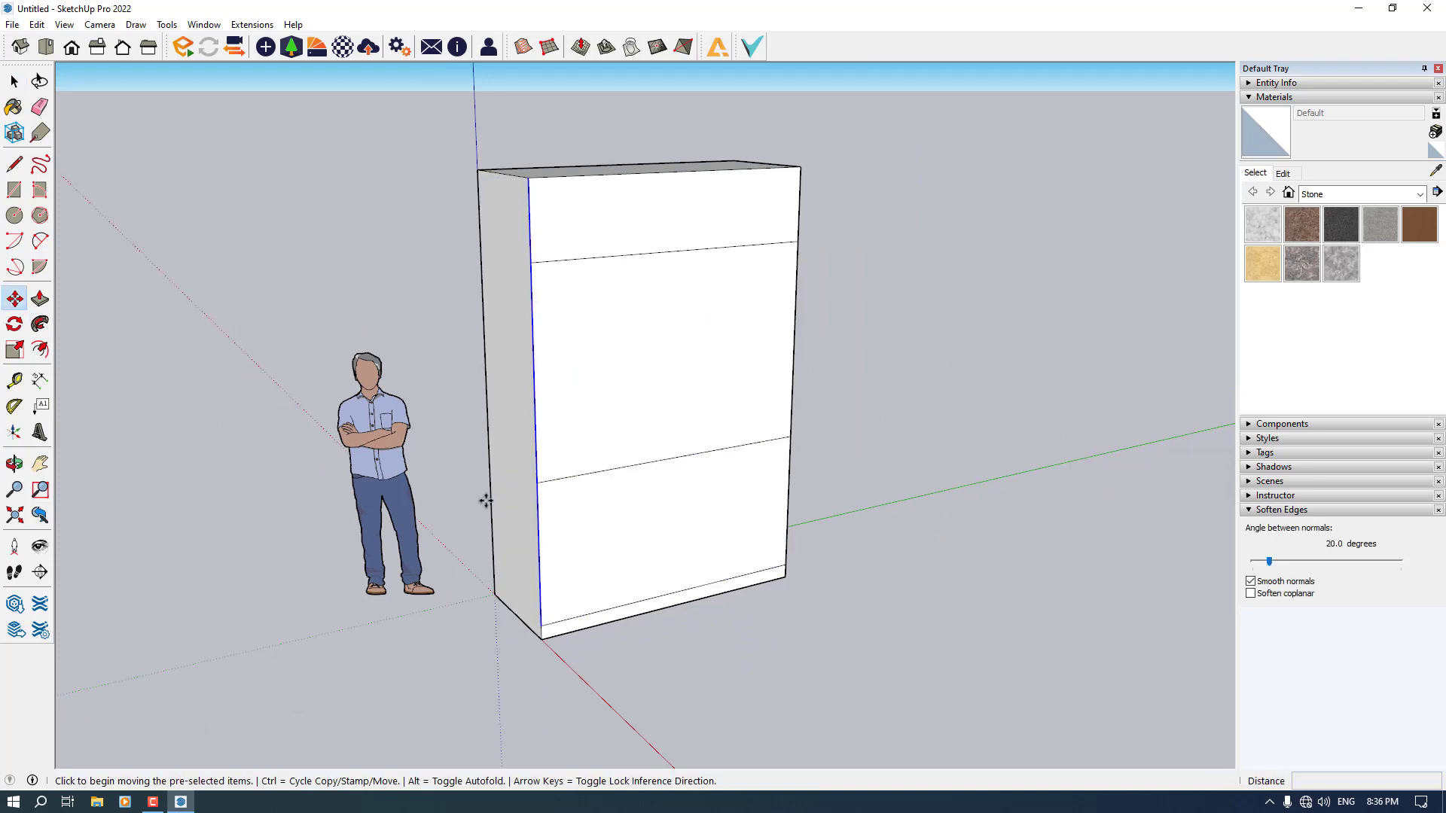
key("ctrl")
left_click(537, 482)
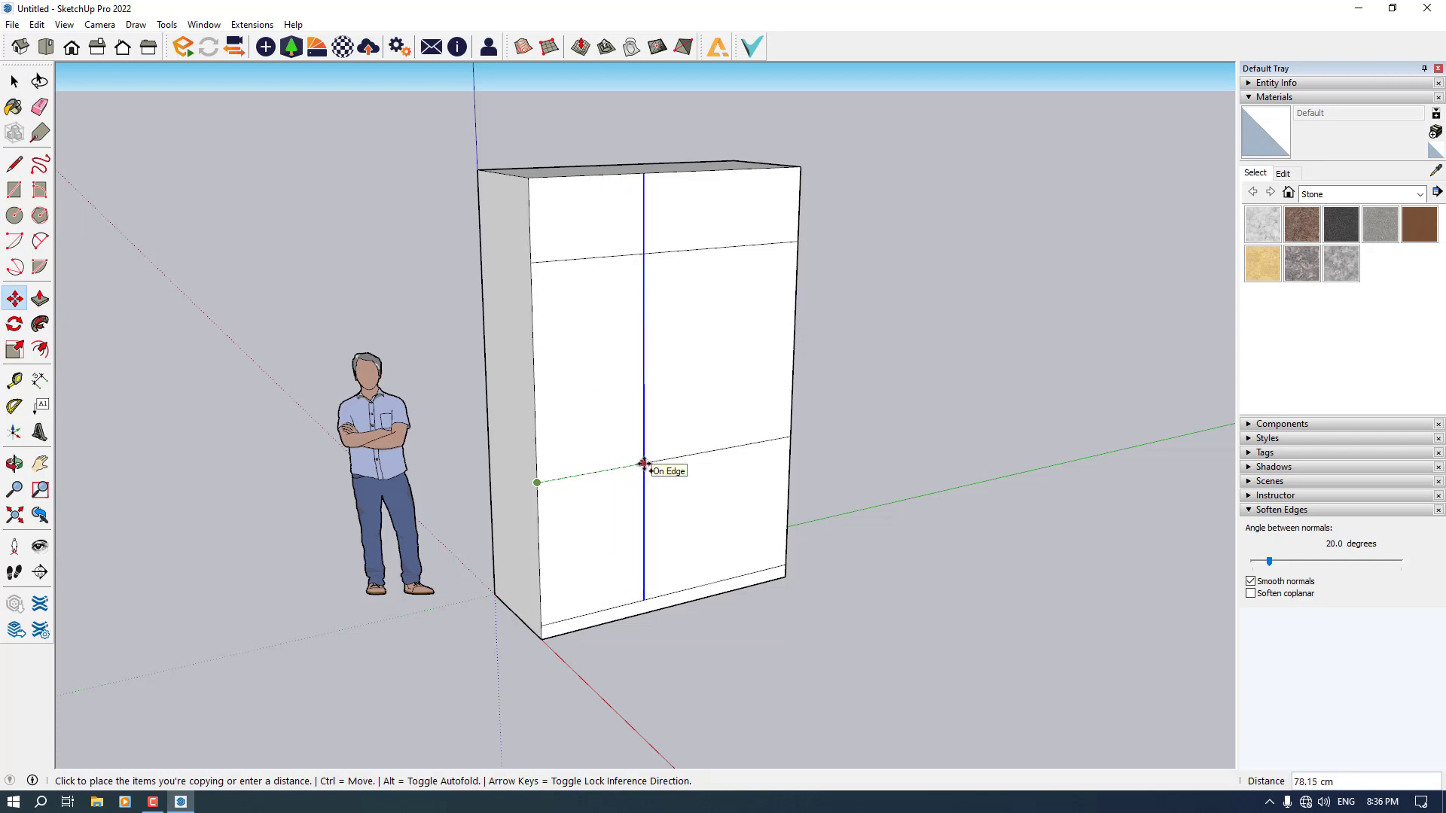
type("70")
key("Return")
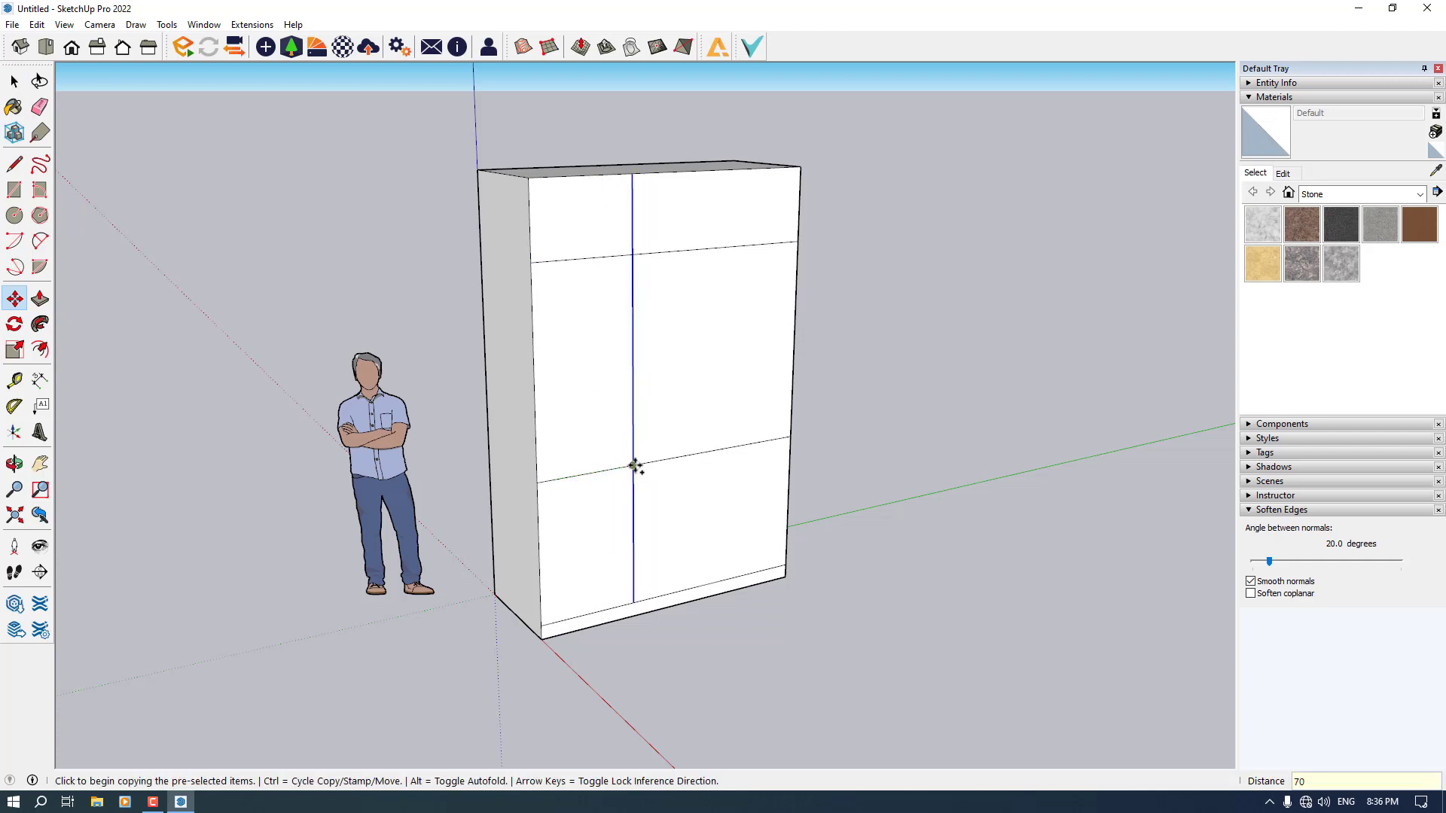
Copy the new vertical divider another 90 cm across the front face and clear the selection.
left_click(633, 465)
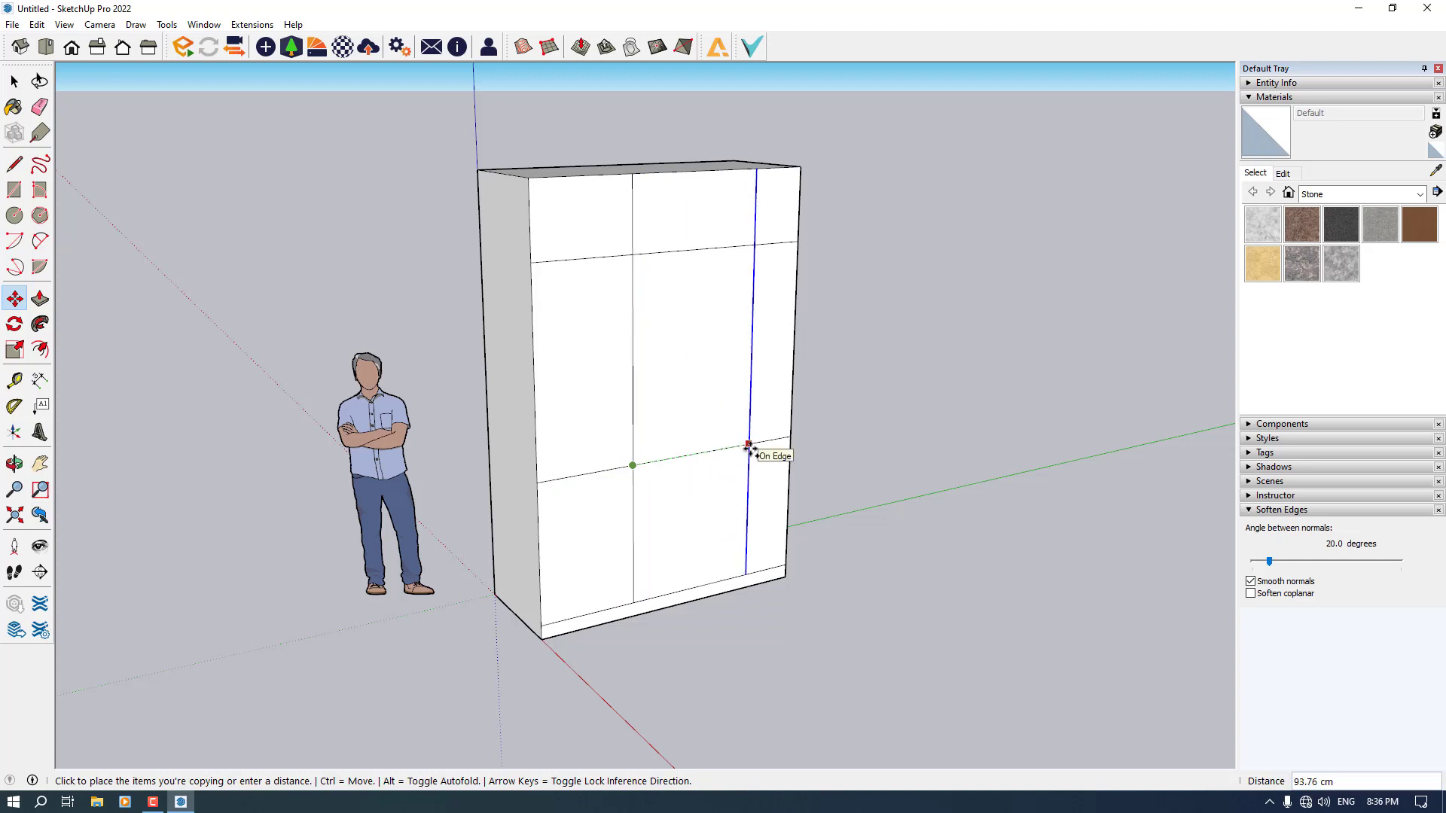
type("90")
key("Return")
key("space")
left_click(843, 433)
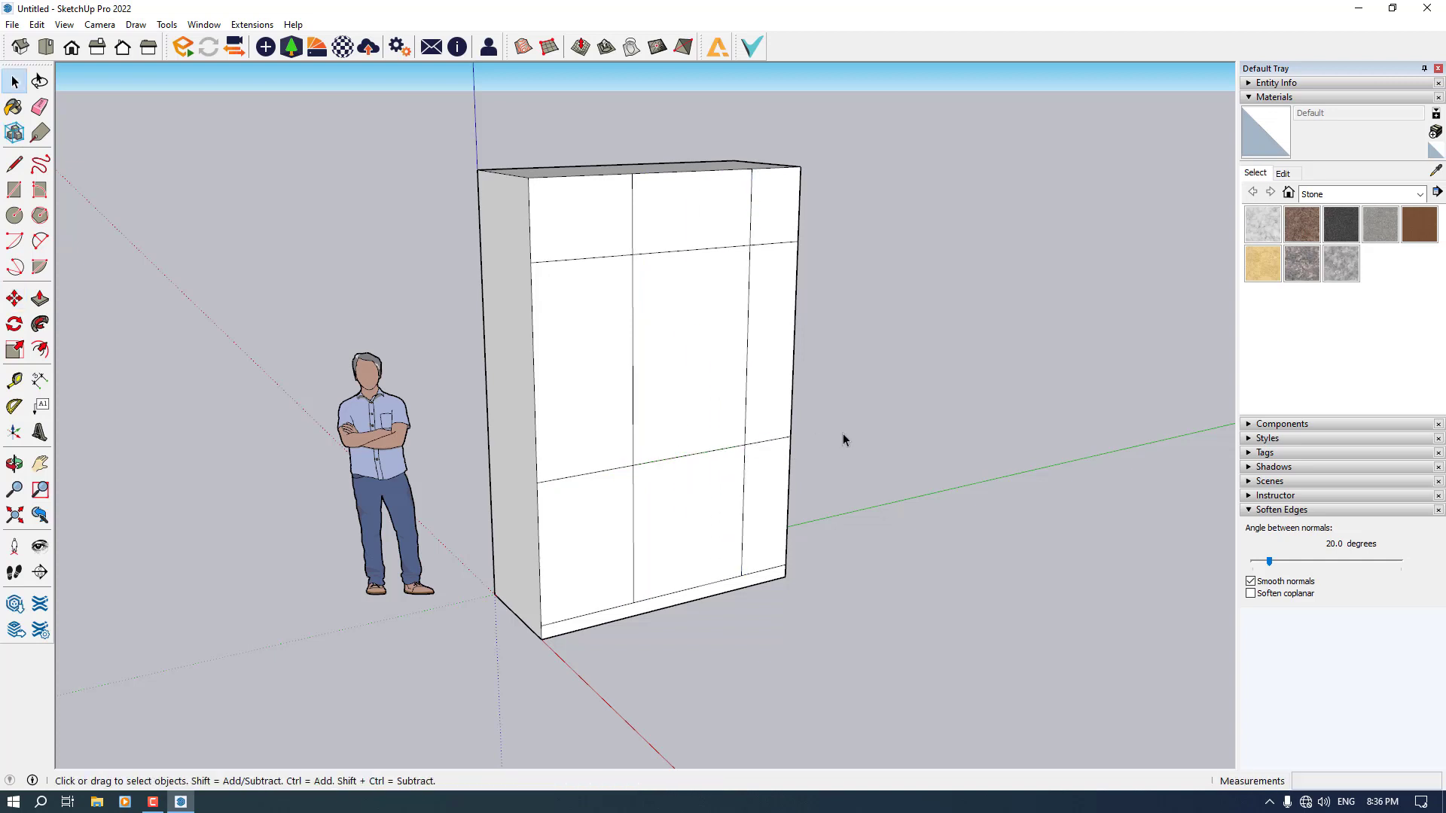
Copy the lower horizontal divider of the middle column 25 cm downward and repeat it for three equally spaced copies.
middle_click_drag(653, 510, 671, 486)
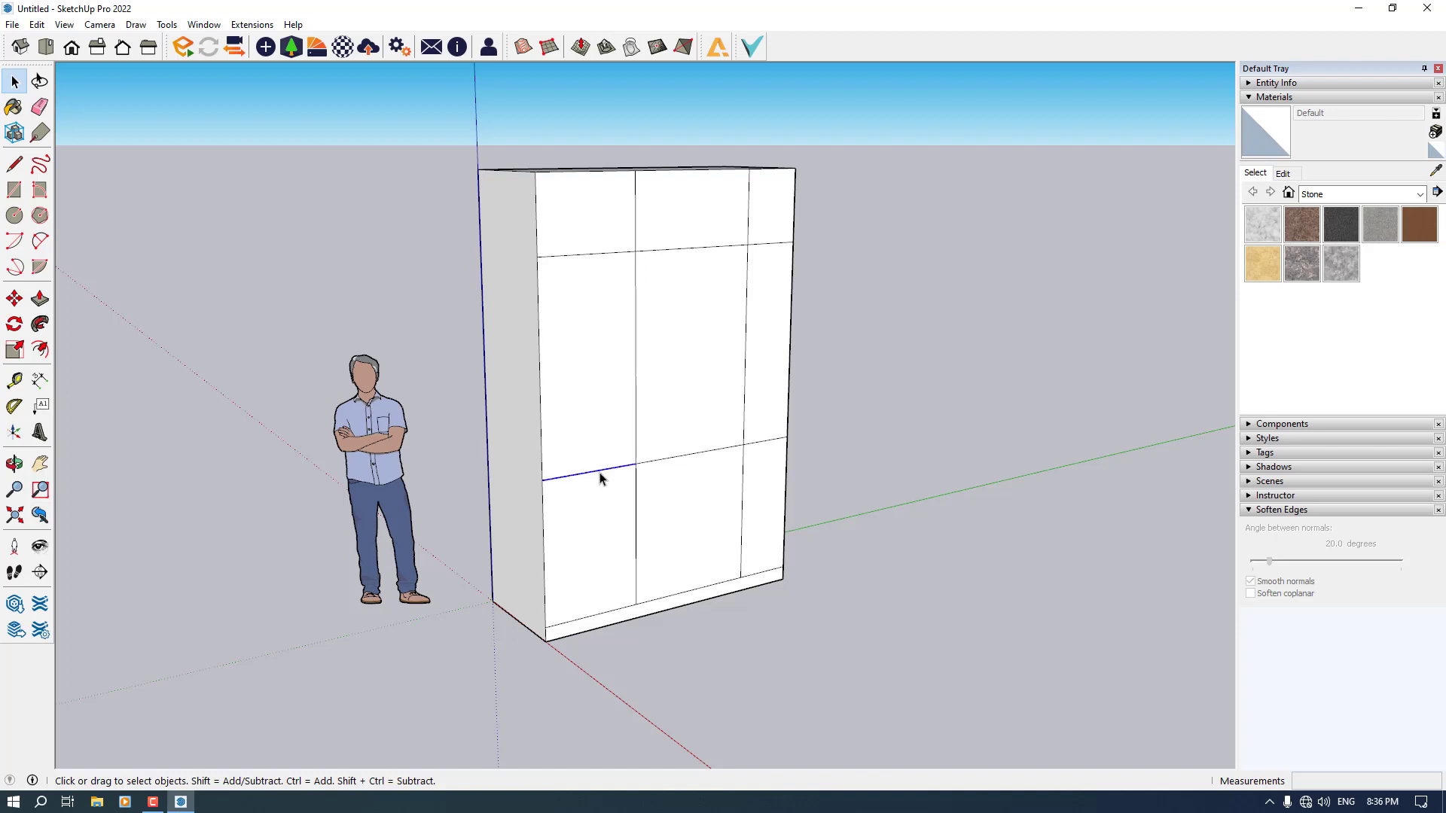
left_click(652, 461)
left_click(15, 299)
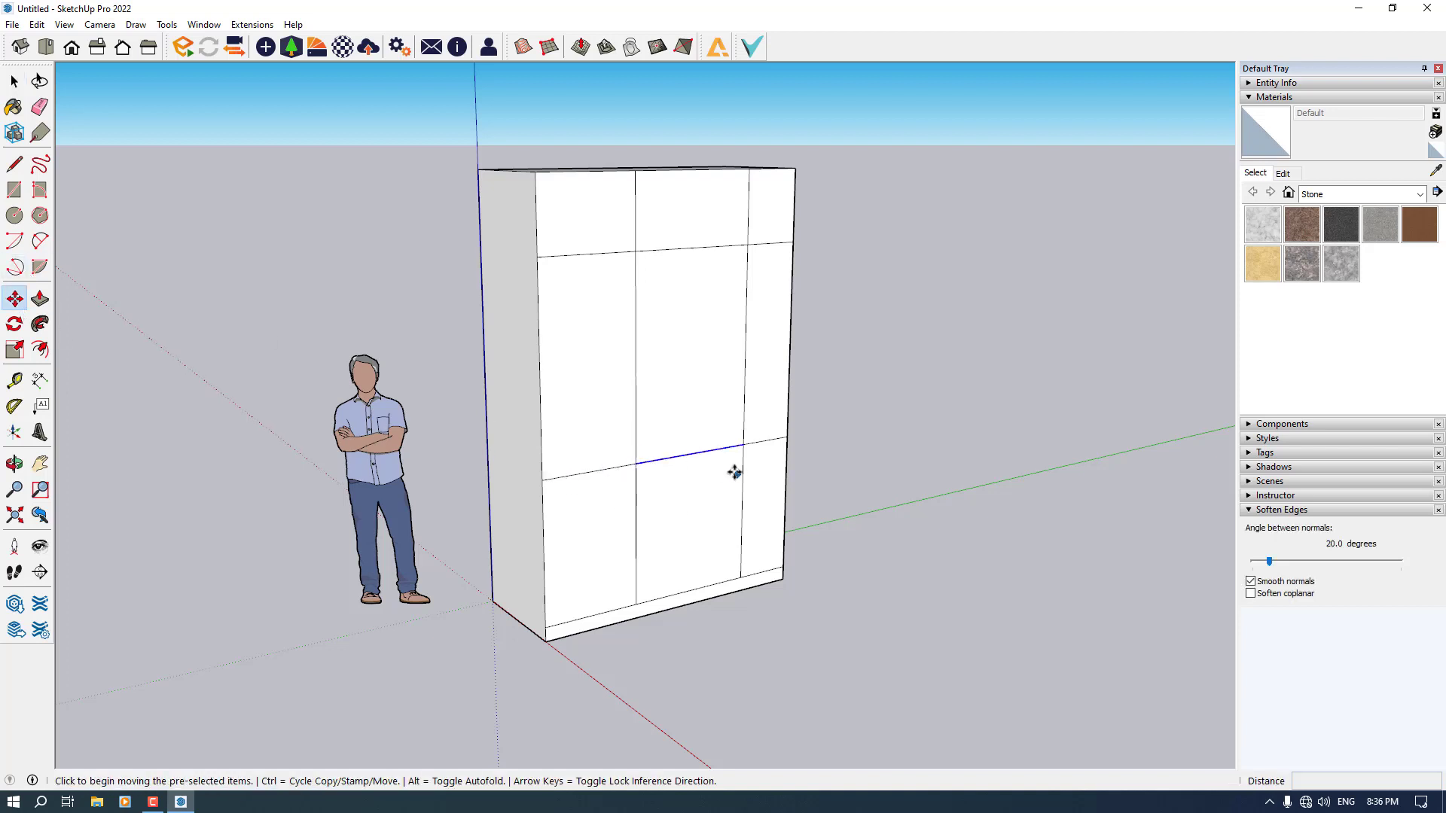
key("ctrl")
left_click(635, 463)
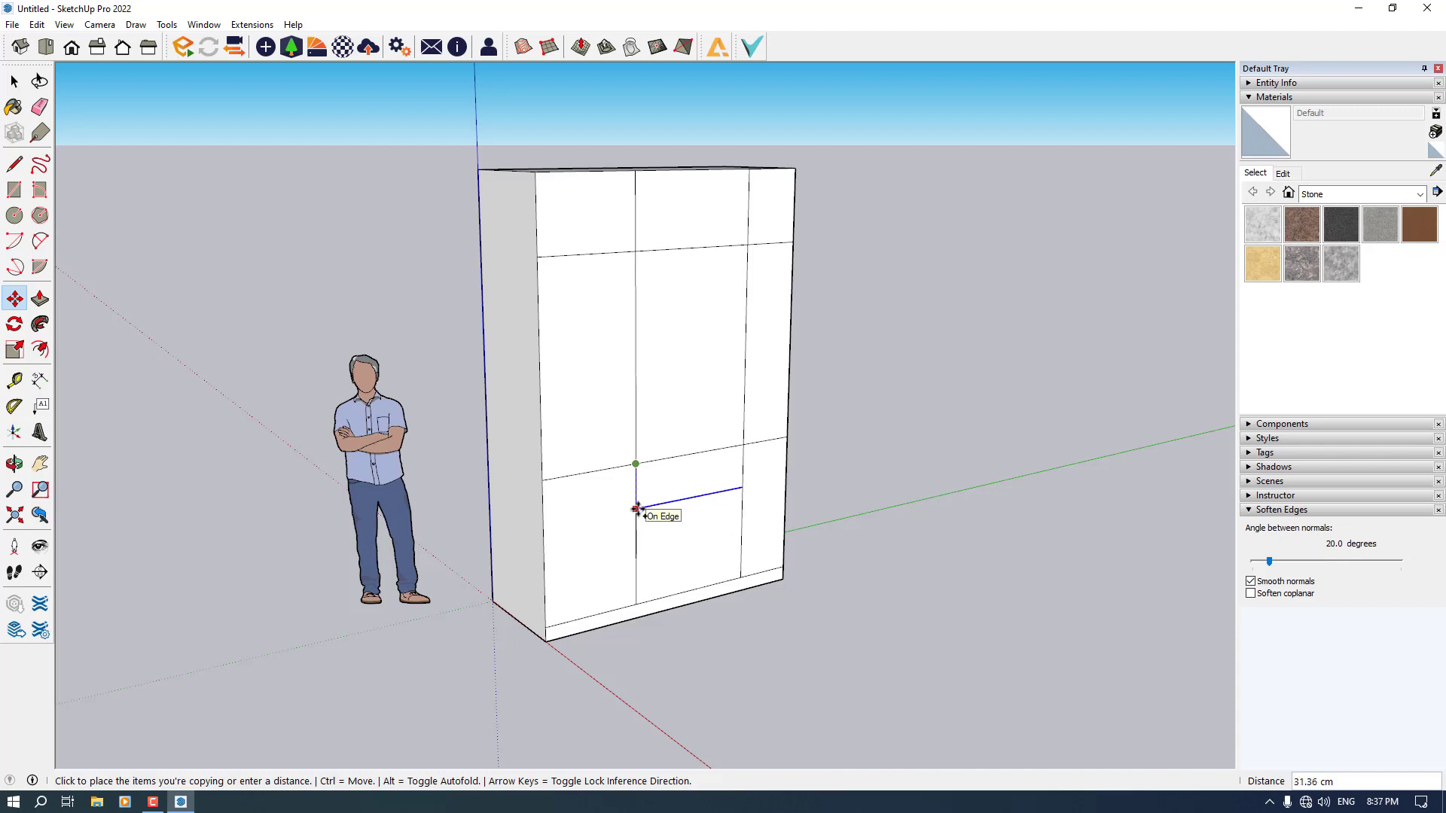
type("25")
key("Return")
type("3x")
key("Return")
key("space")
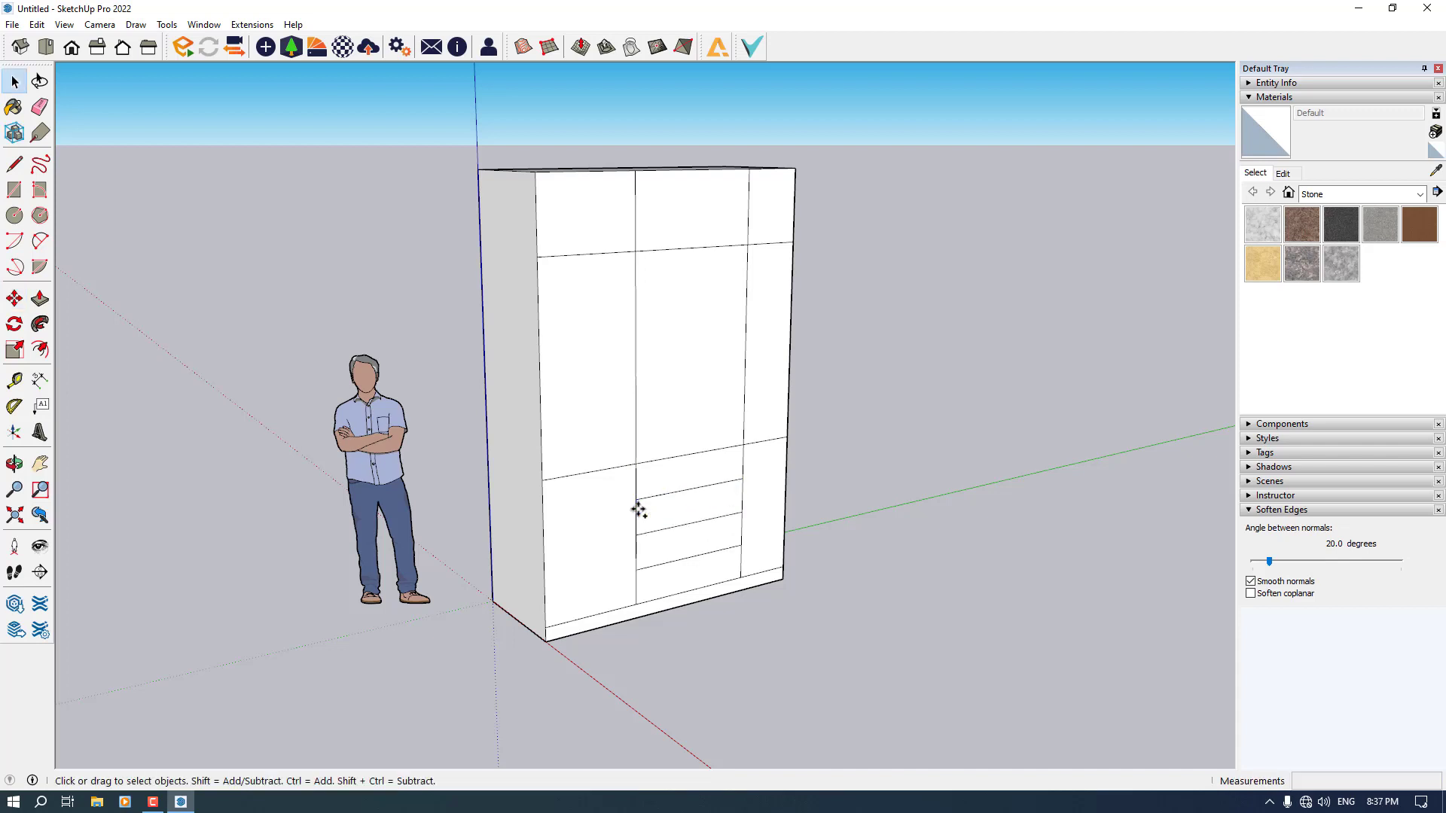
Copy the lower horizontal divider of the left column 26 cm upward.
middle_click_drag(638, 511, 649, 386)
scroll(655, 345, "up", 1)
scroll(655, 382, "down", 4)
scroll(647, 387, "up", 3)
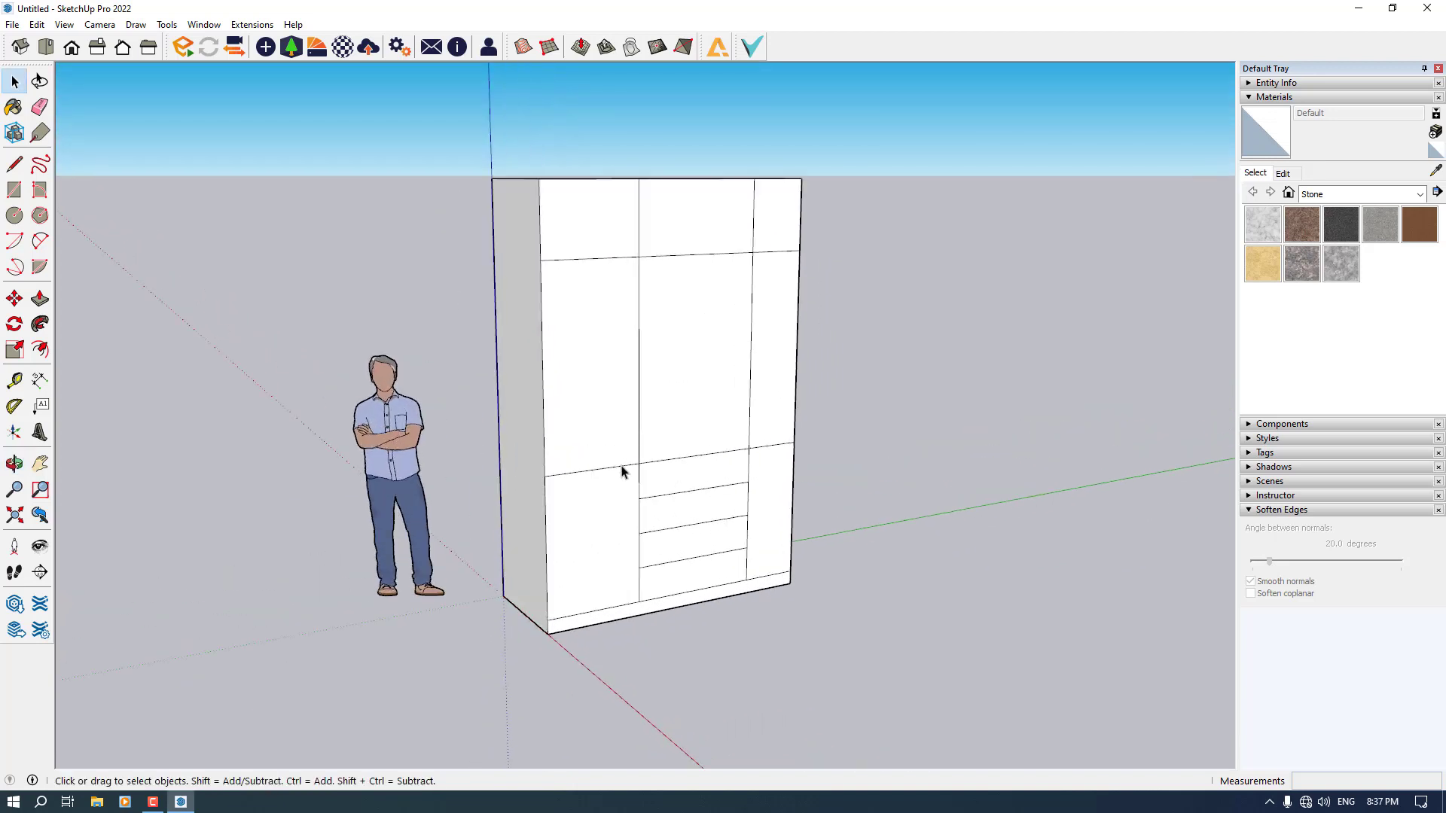
left_click(622, 467)
left_click(15, 299)
key("ctrl")
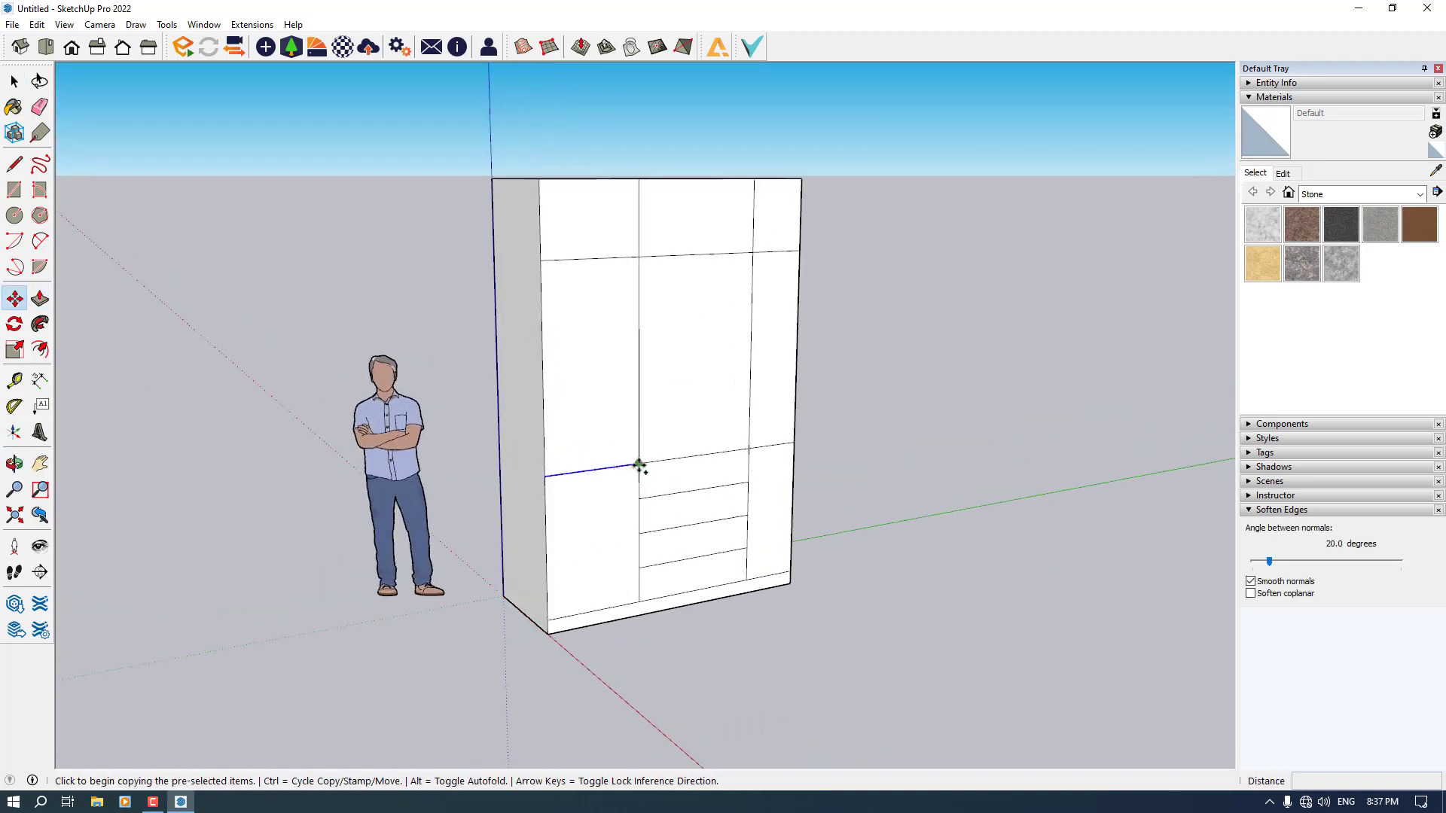
left_click(638, 465)
type("20")
key("Return")
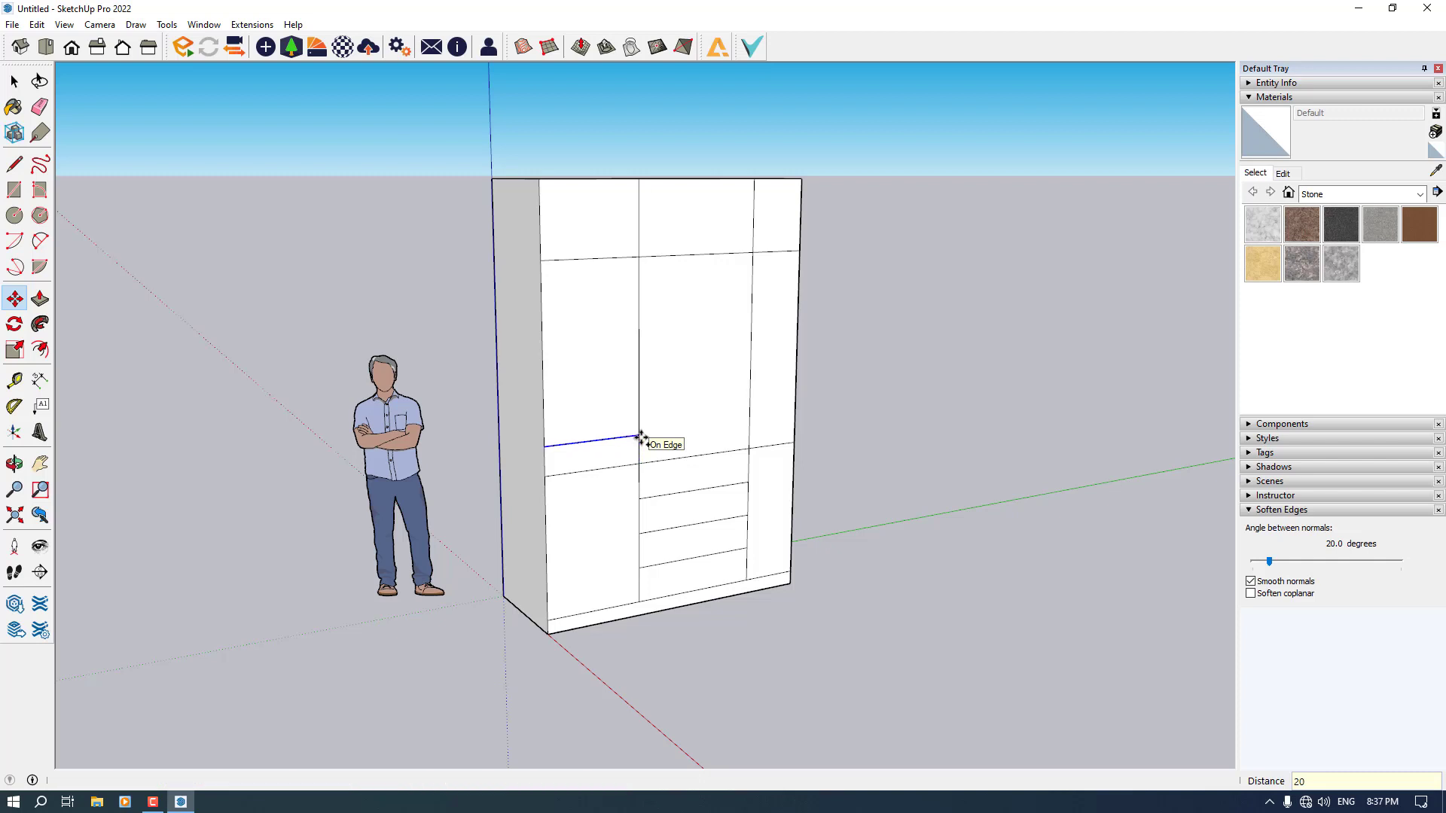
type("26")
key("Return")
Erase the three copied lines in the lower section of the middle column.
key("e")
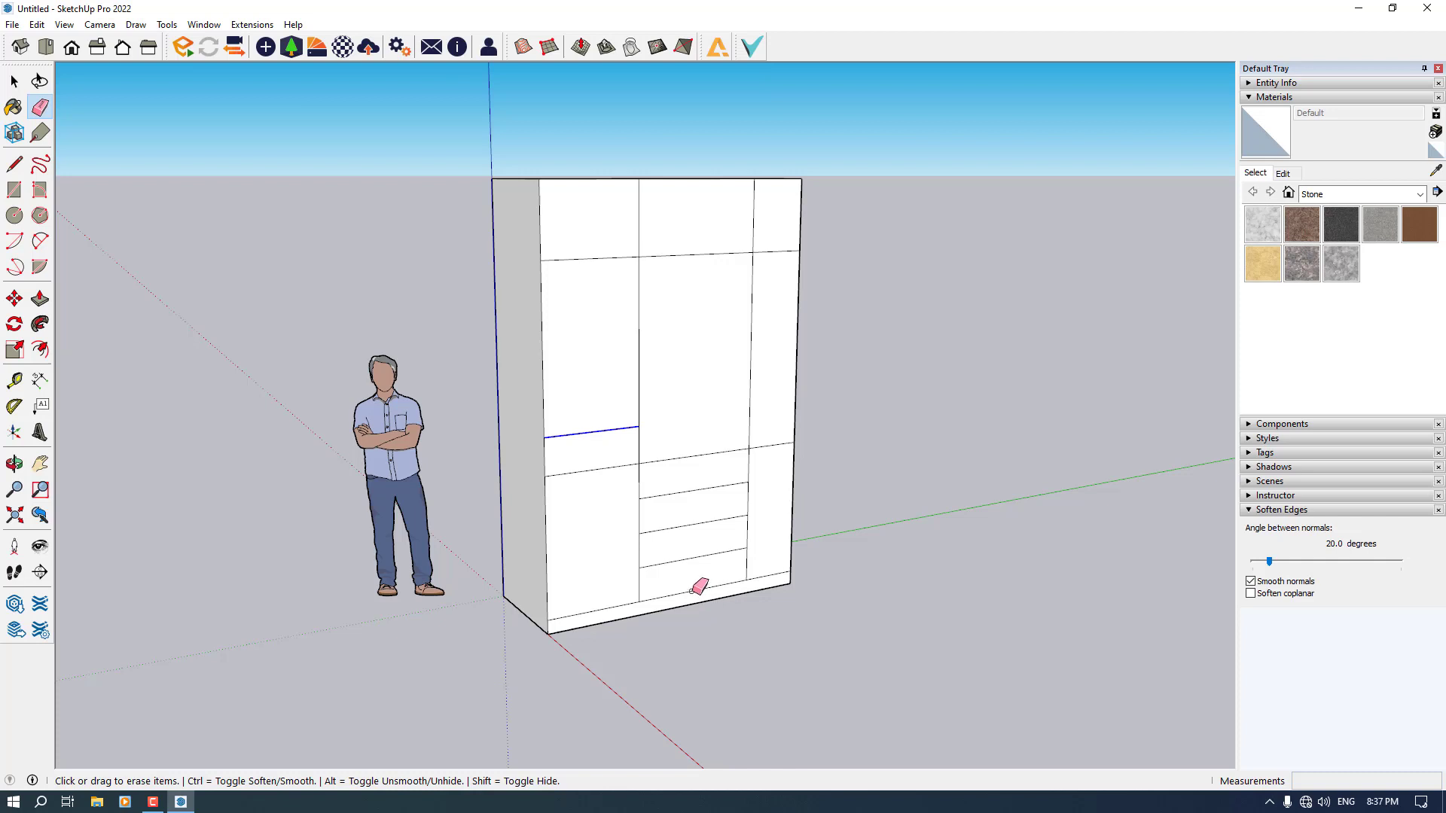
left_click_drag(697, 584, 697, 478)
key("space")
Copy the middle column's lower horizontal divider 28 cm downward and repeat it for three equally spaced copies.
left_click(672, 462)
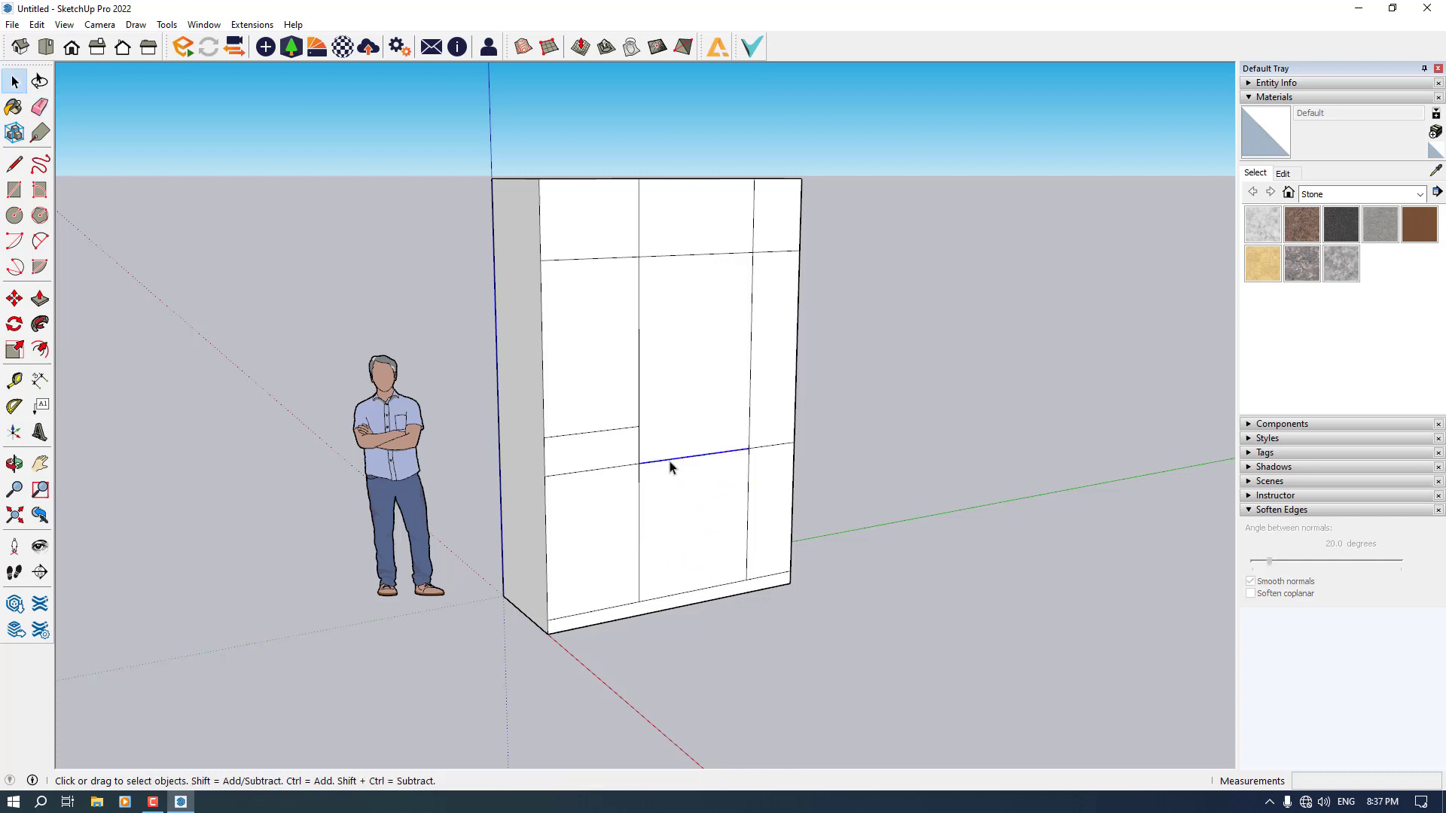
left_click(14, 299)
key("ctrl")
left_click(730, 447)
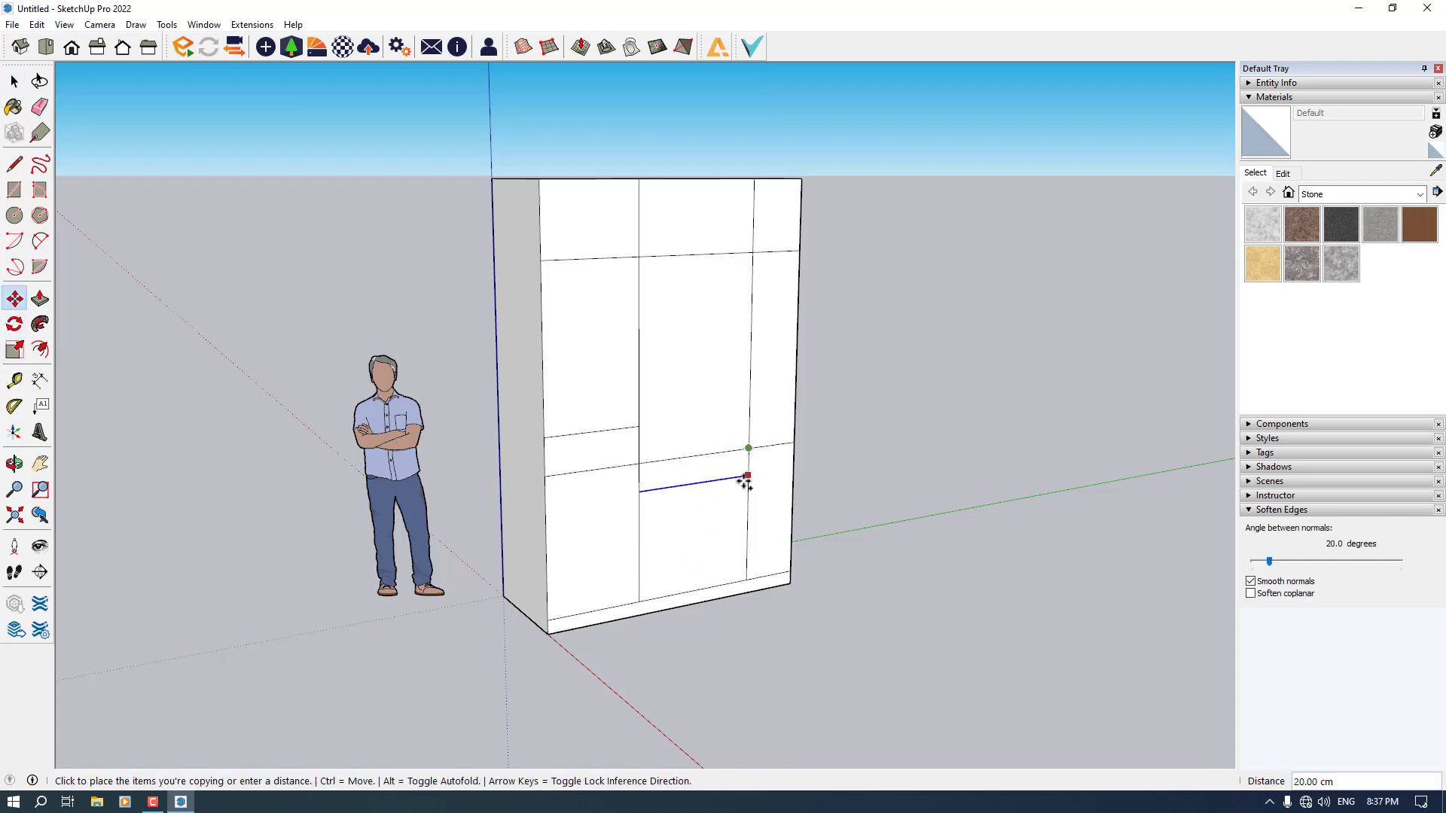
type("28")
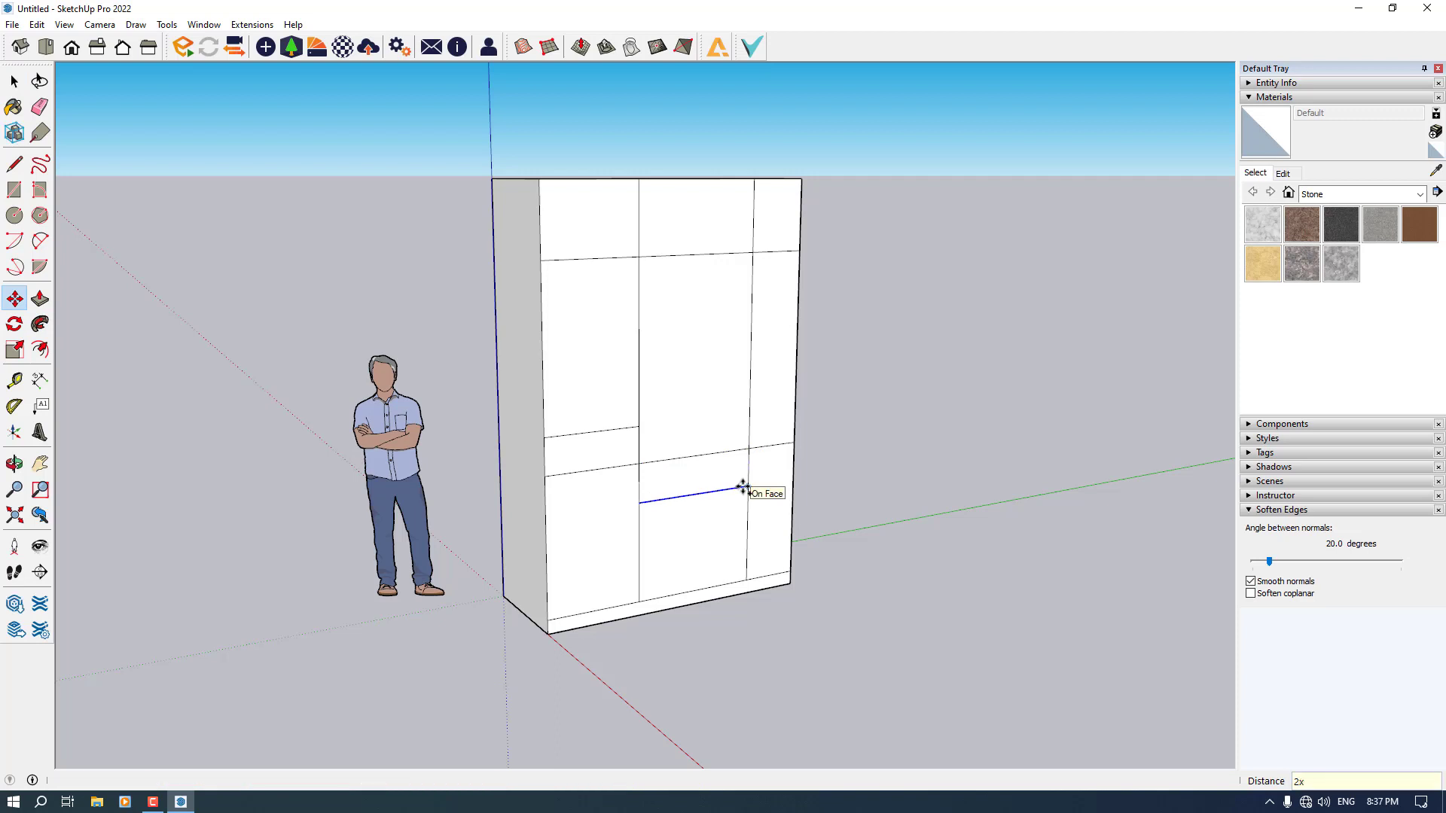
key("Return")
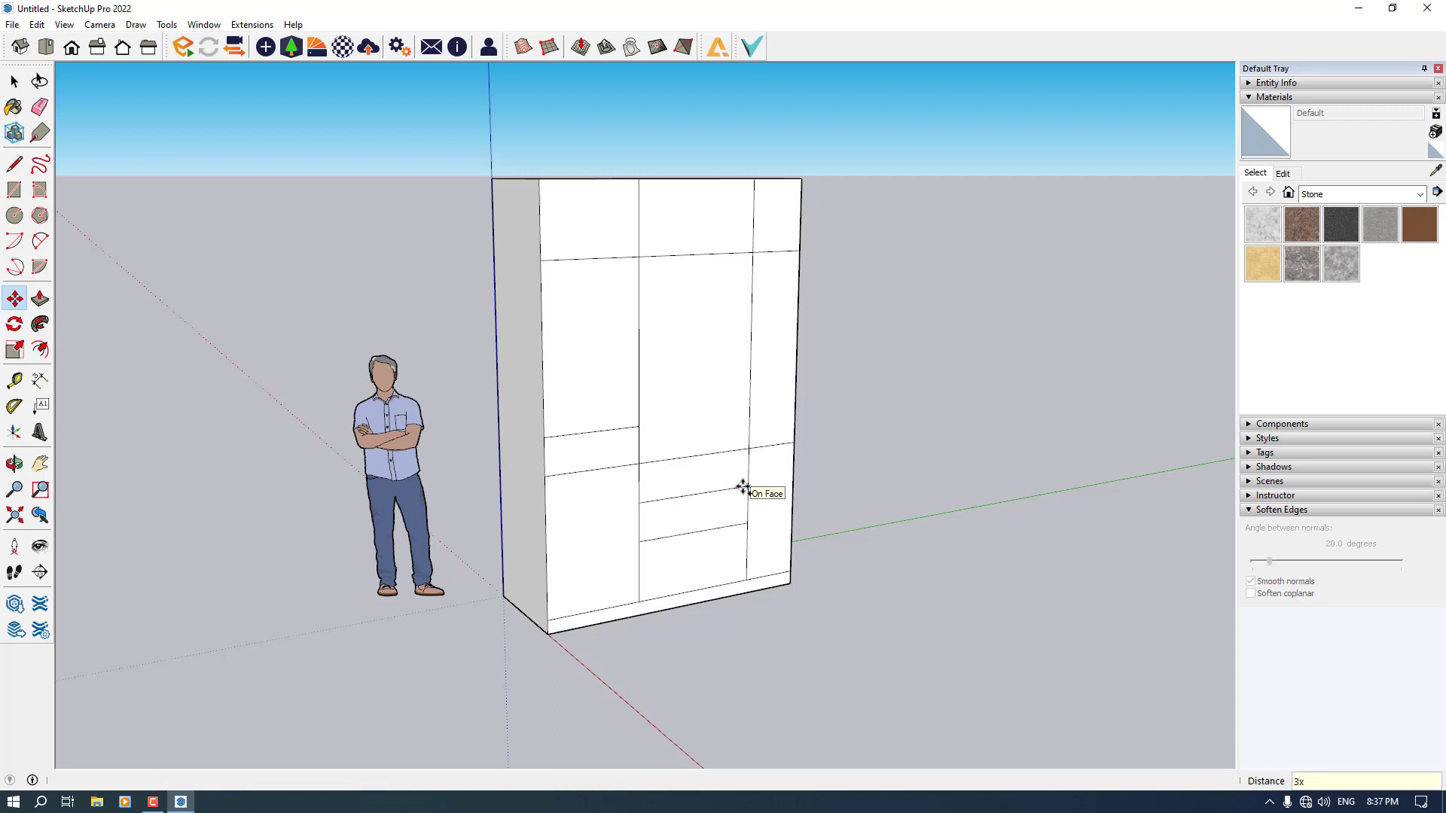
type("3x")
key("Return")
key("space")
Delete the lowest of the three copied lines and draw a horizontal line through the middle of the remaining space above the base.
scroll(708, 568, "up", 2)
left_click(691, 577)
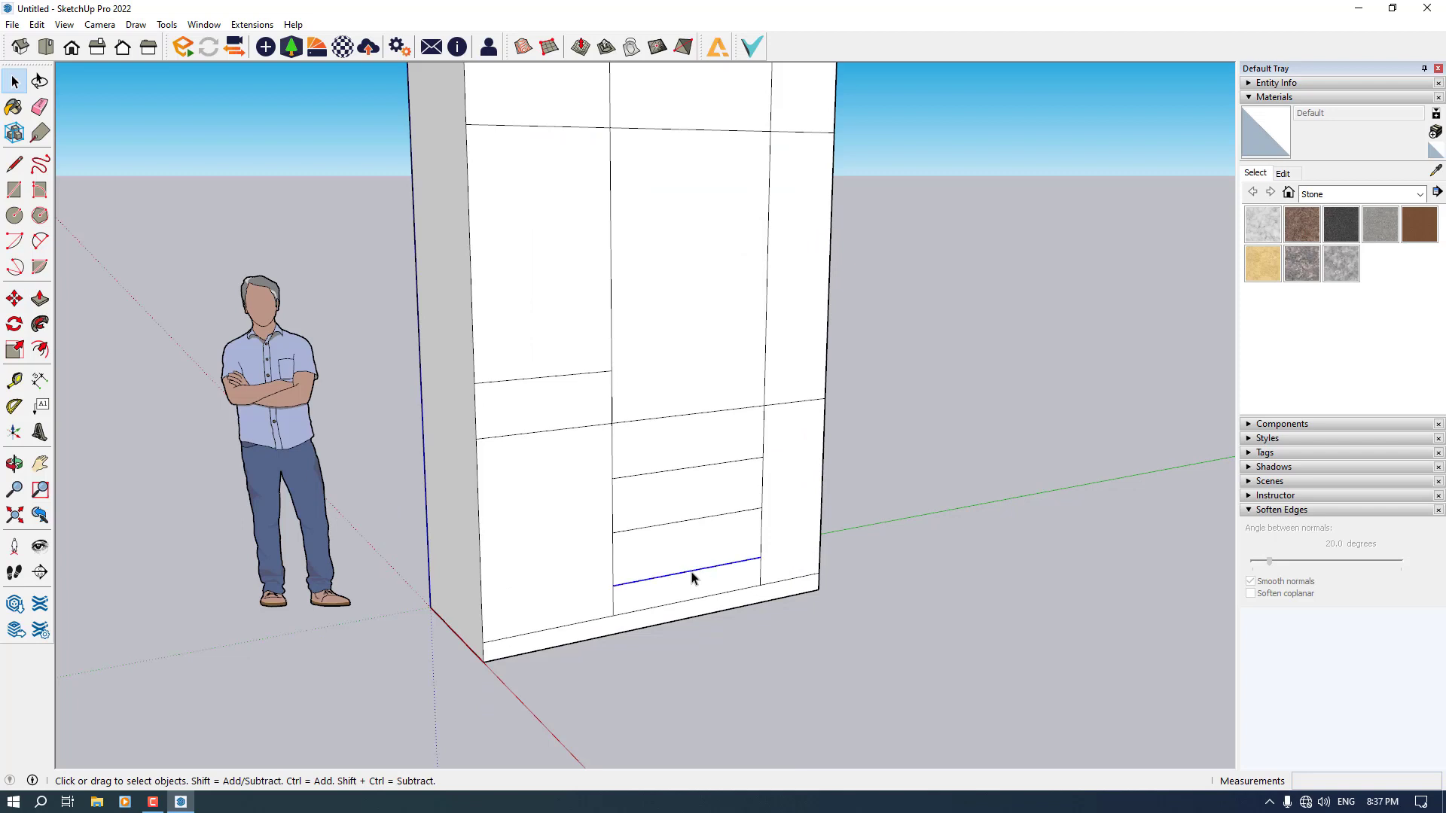
key("Delete")
left_click(15, 164)
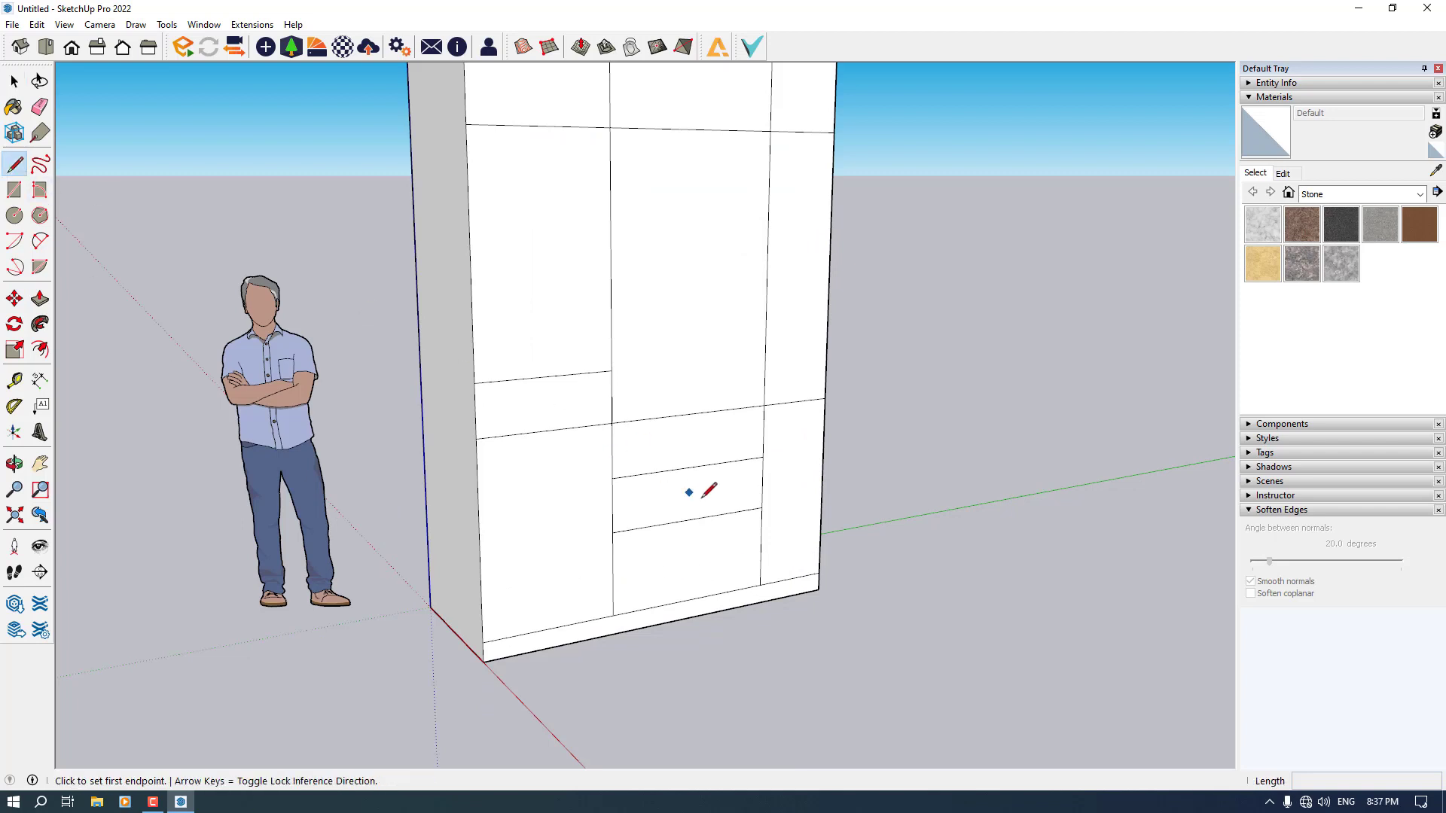
left_click(760, 545)
left_click(613, 568)
key("space")
scroll(623, 556, "down", 5)
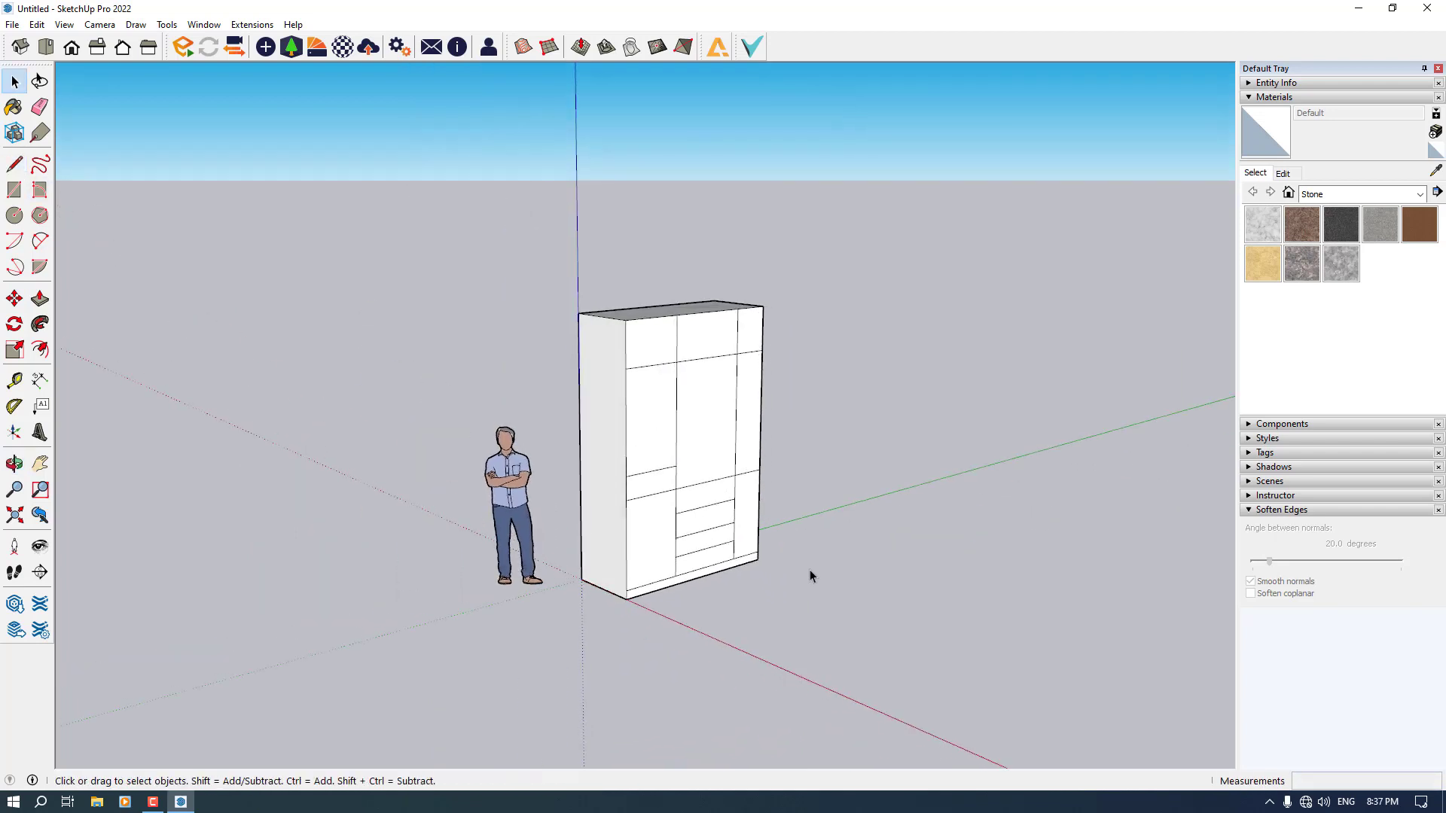
Offset the outlines of all compartment faces in the left column inward by the same small distance.
scroll(731, 427, "up", 2)
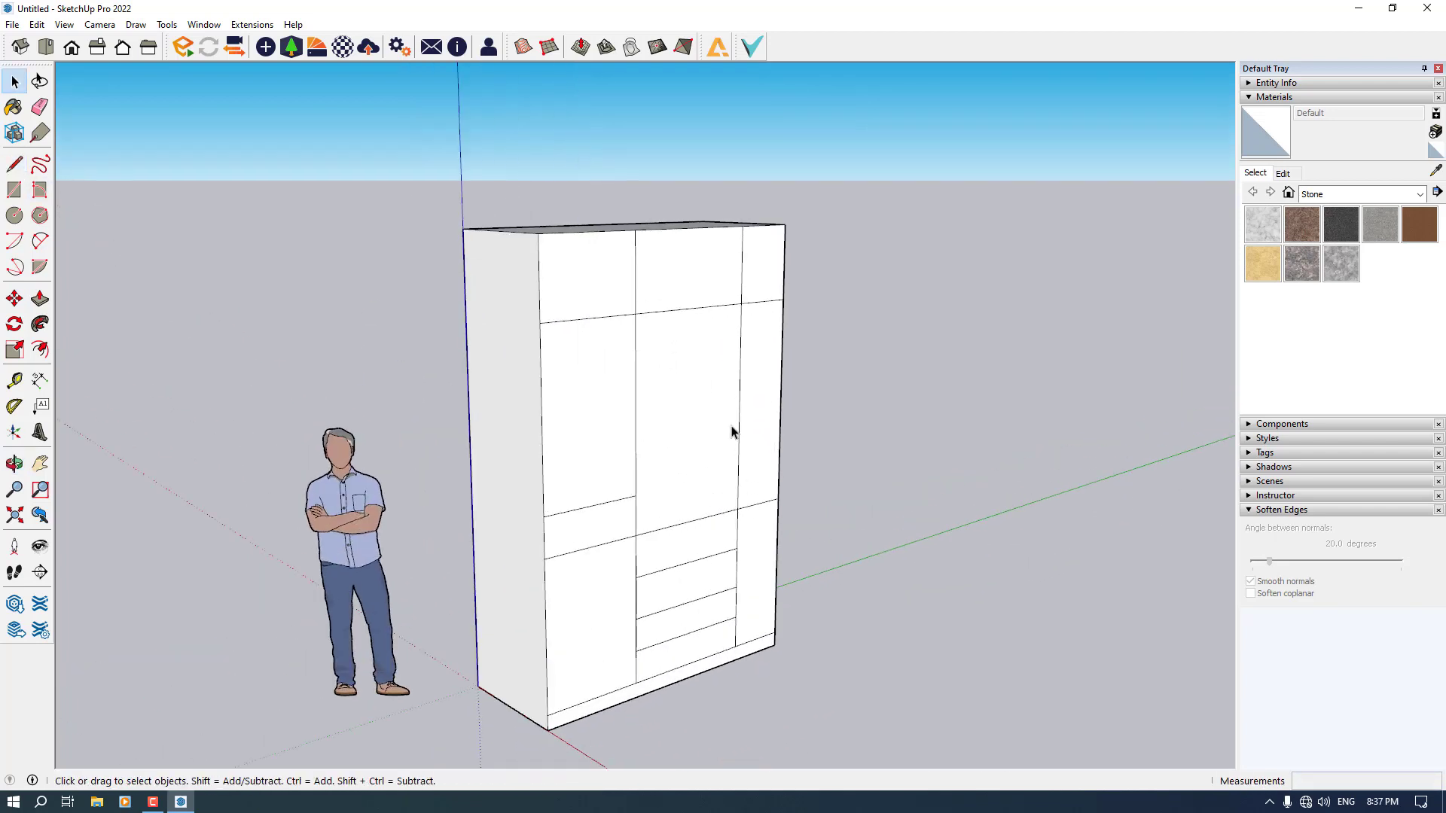
left_click(39, 356)
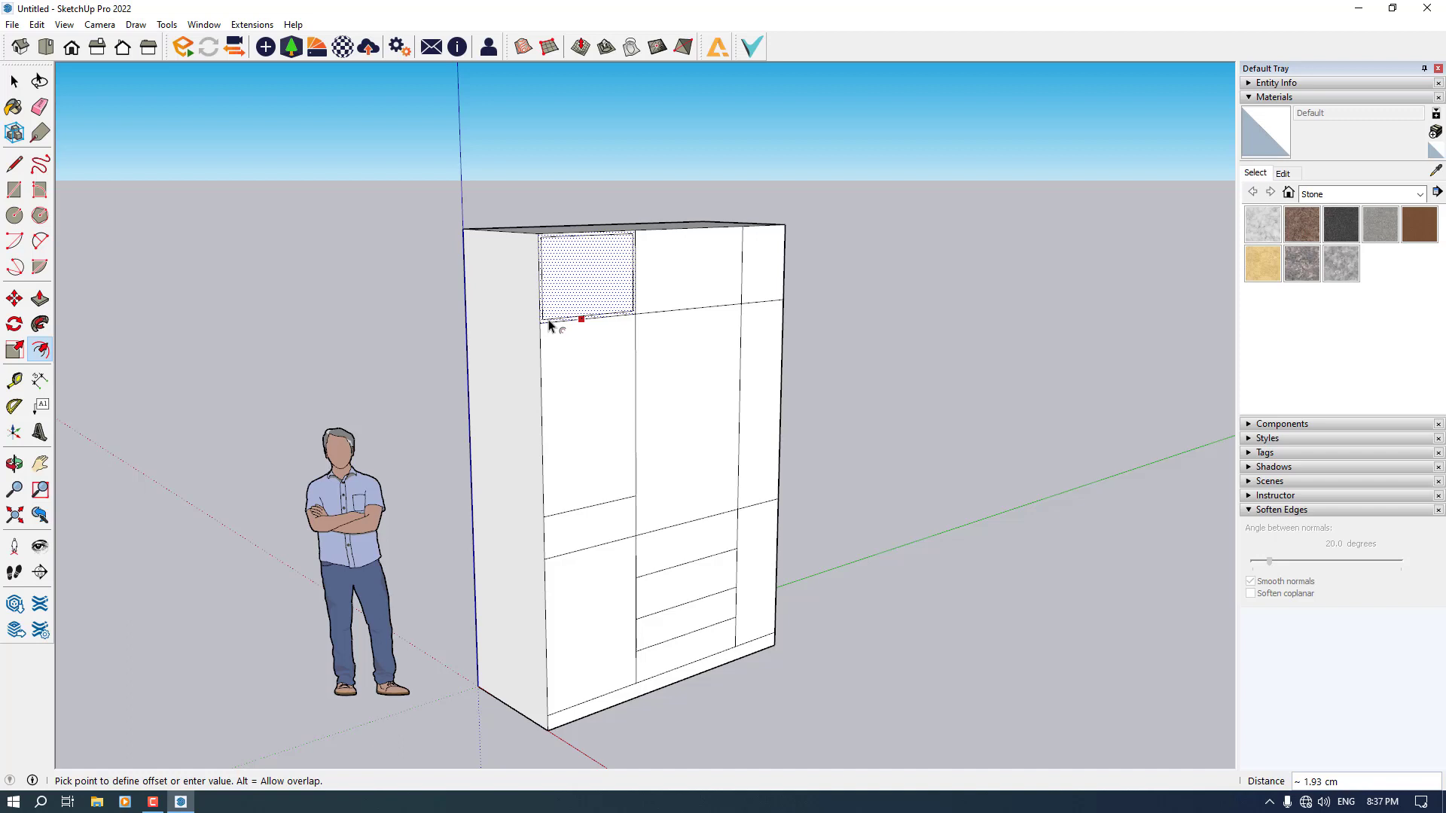
type("5")
key("Return")
double_click(584, 339)
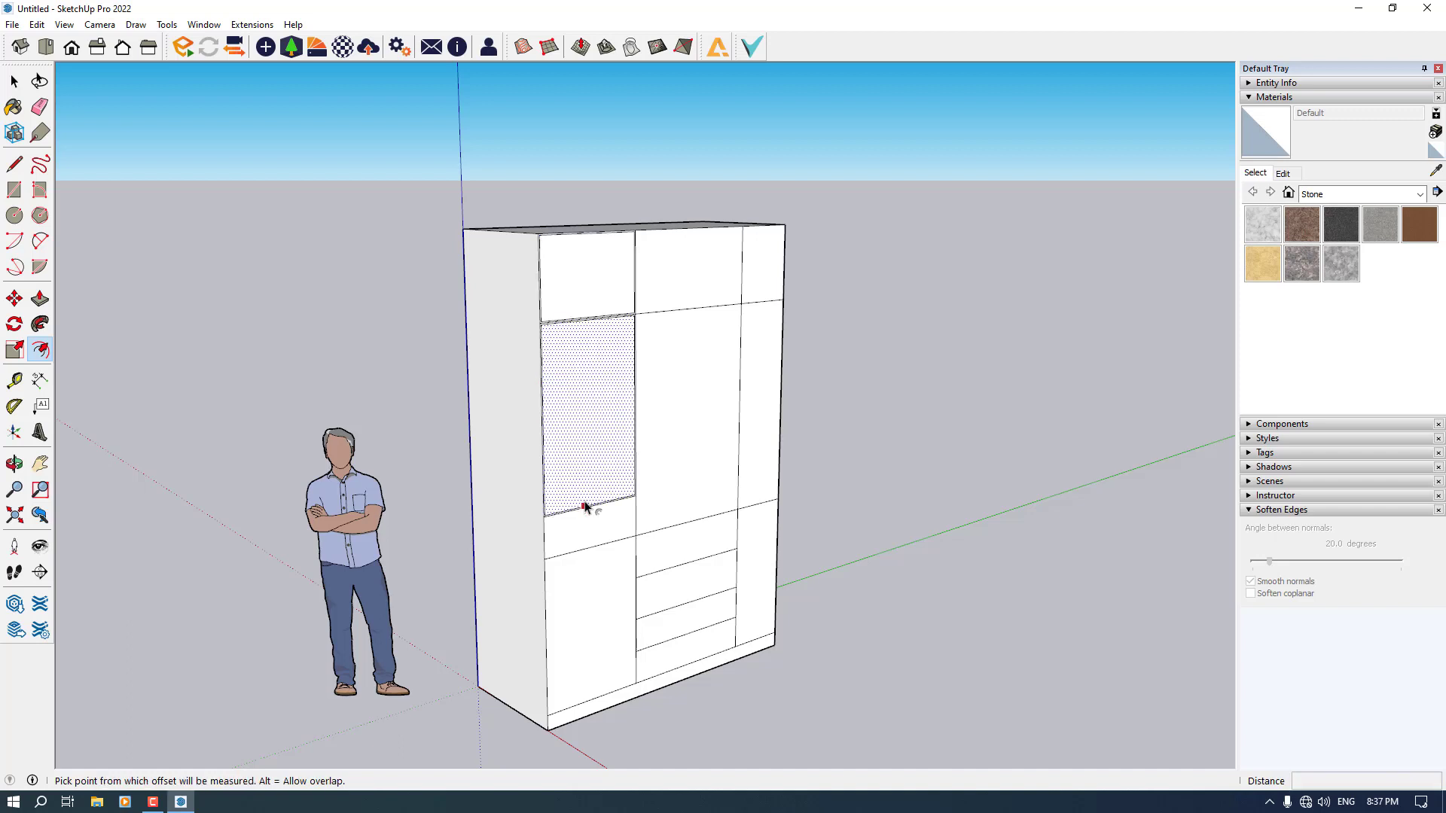
double_click(587, 536)
double_click(610, 581)
Repeat the same inward offset on the drawer faces and the remaining compartment faces of the middle and right columns.
double_click(674, 553)
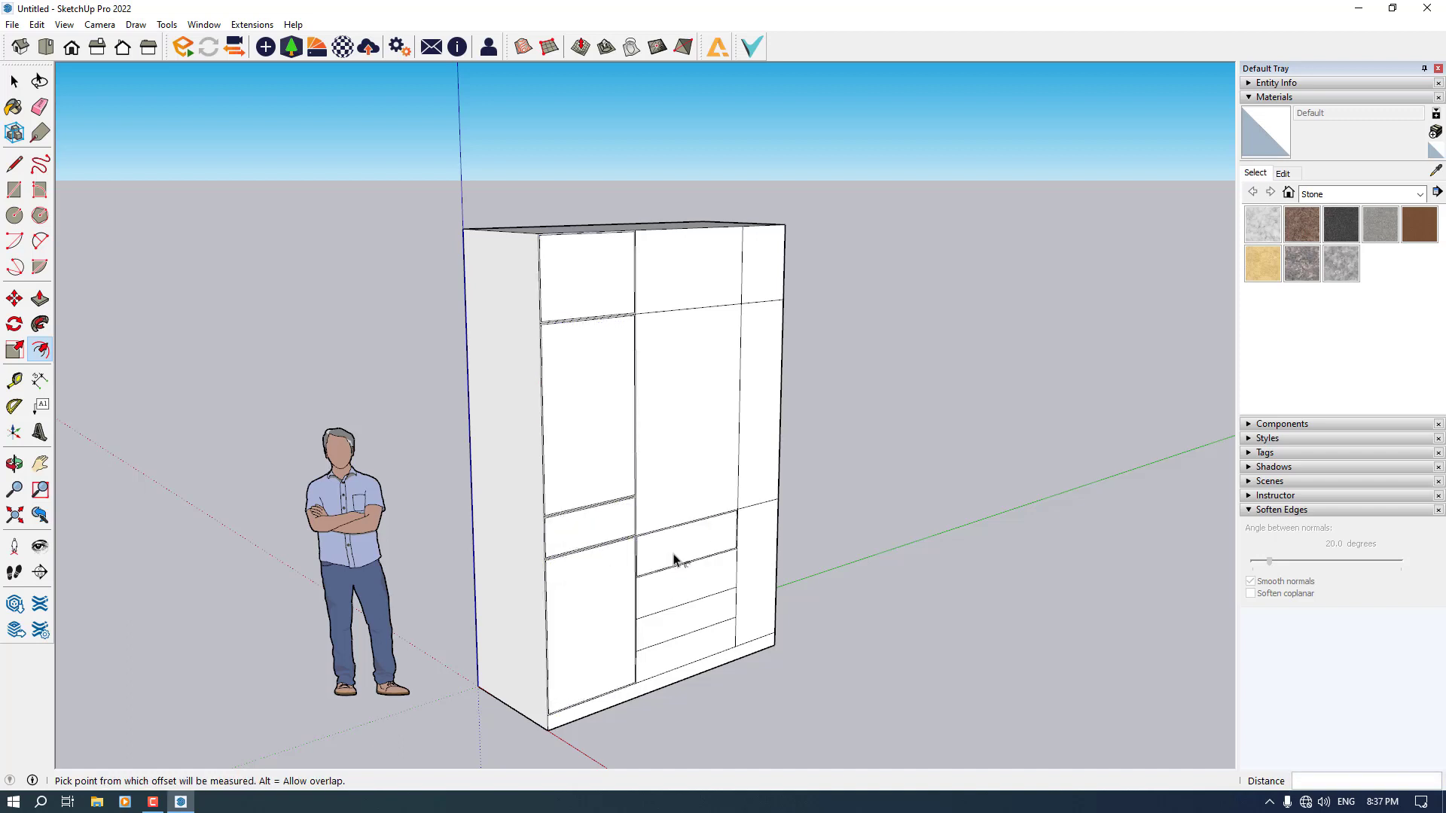
double_click(671, 652)
double_click(672, 600)
double_click(759, 553)
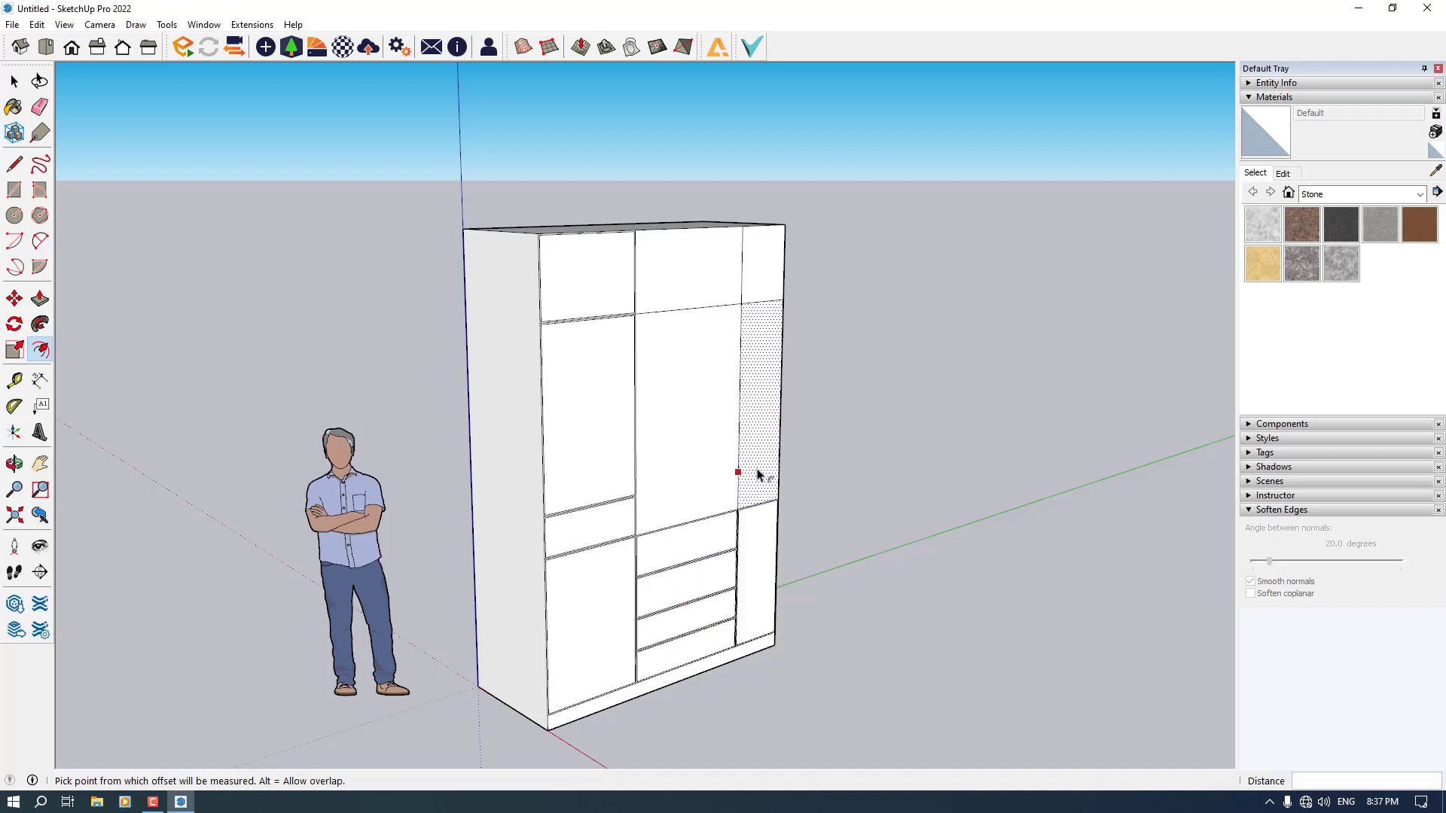
double_click(759, 474)
double_click(685, 447)
key("Escape")
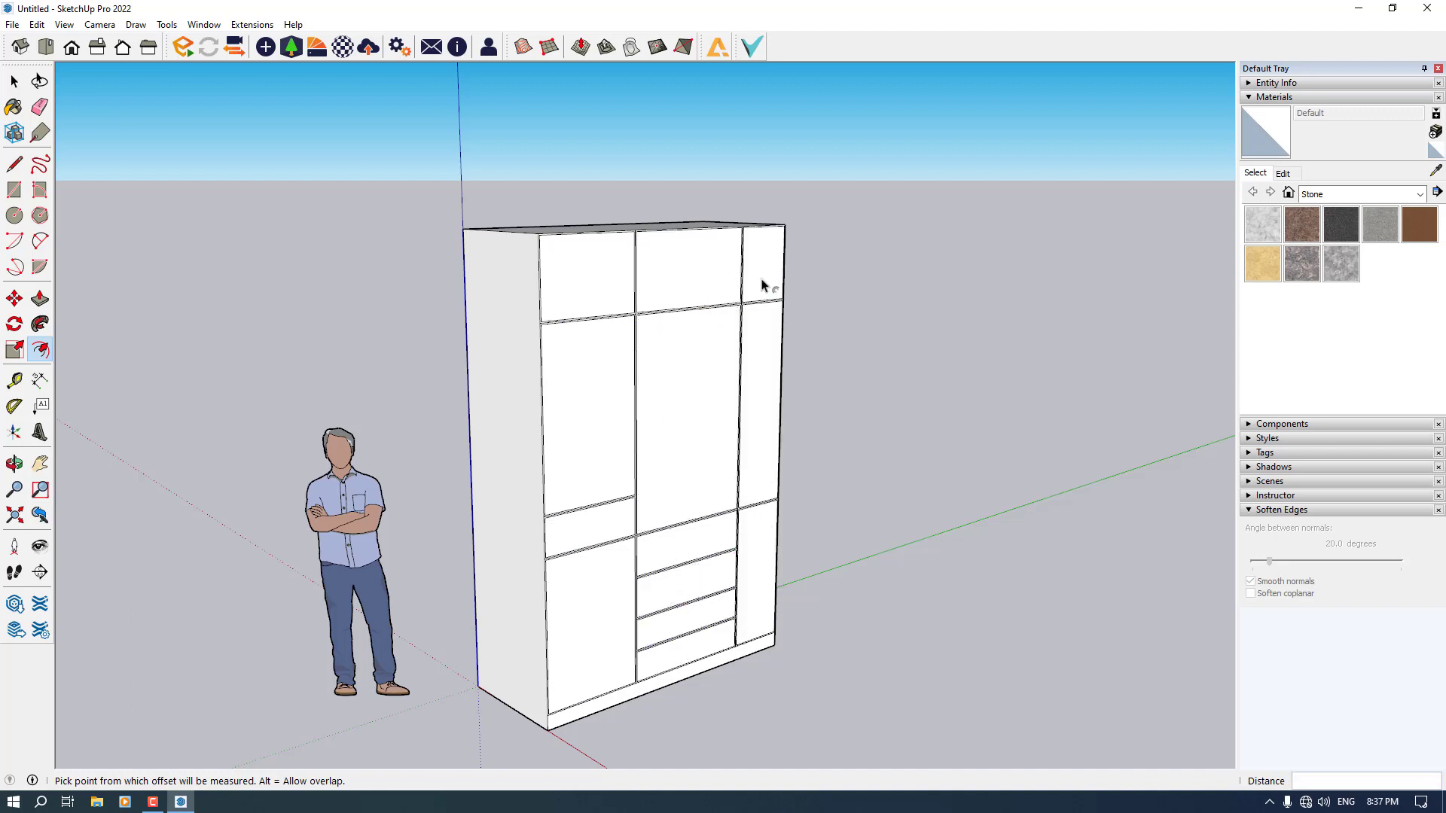
Erase the original divider lines between the offset outlines of the upper and middle compartments.
key("space")
left_click(40, 107)
scroll(791, 314, "up", 12)
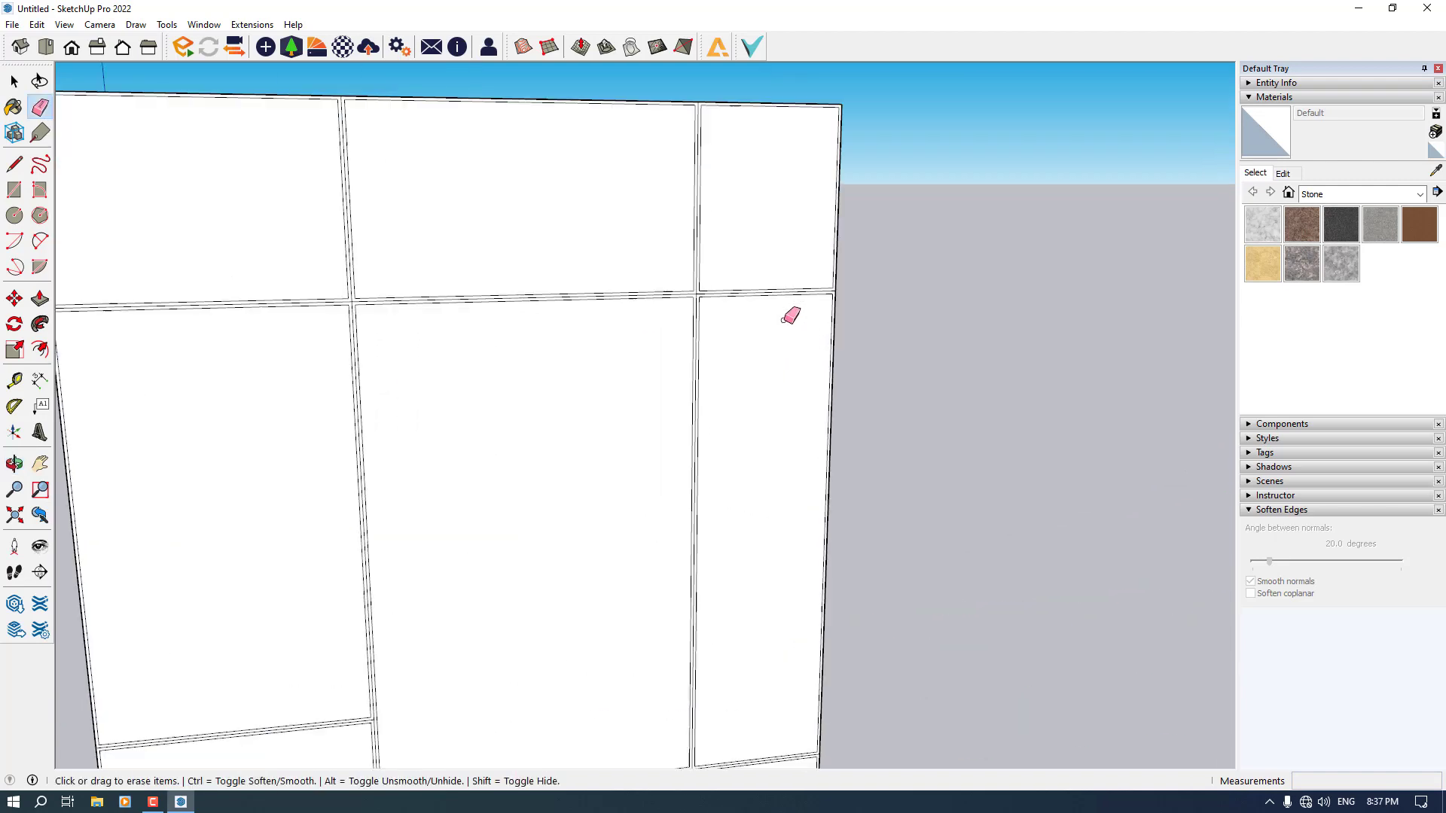
scroll(1114, 151, "down", 5)
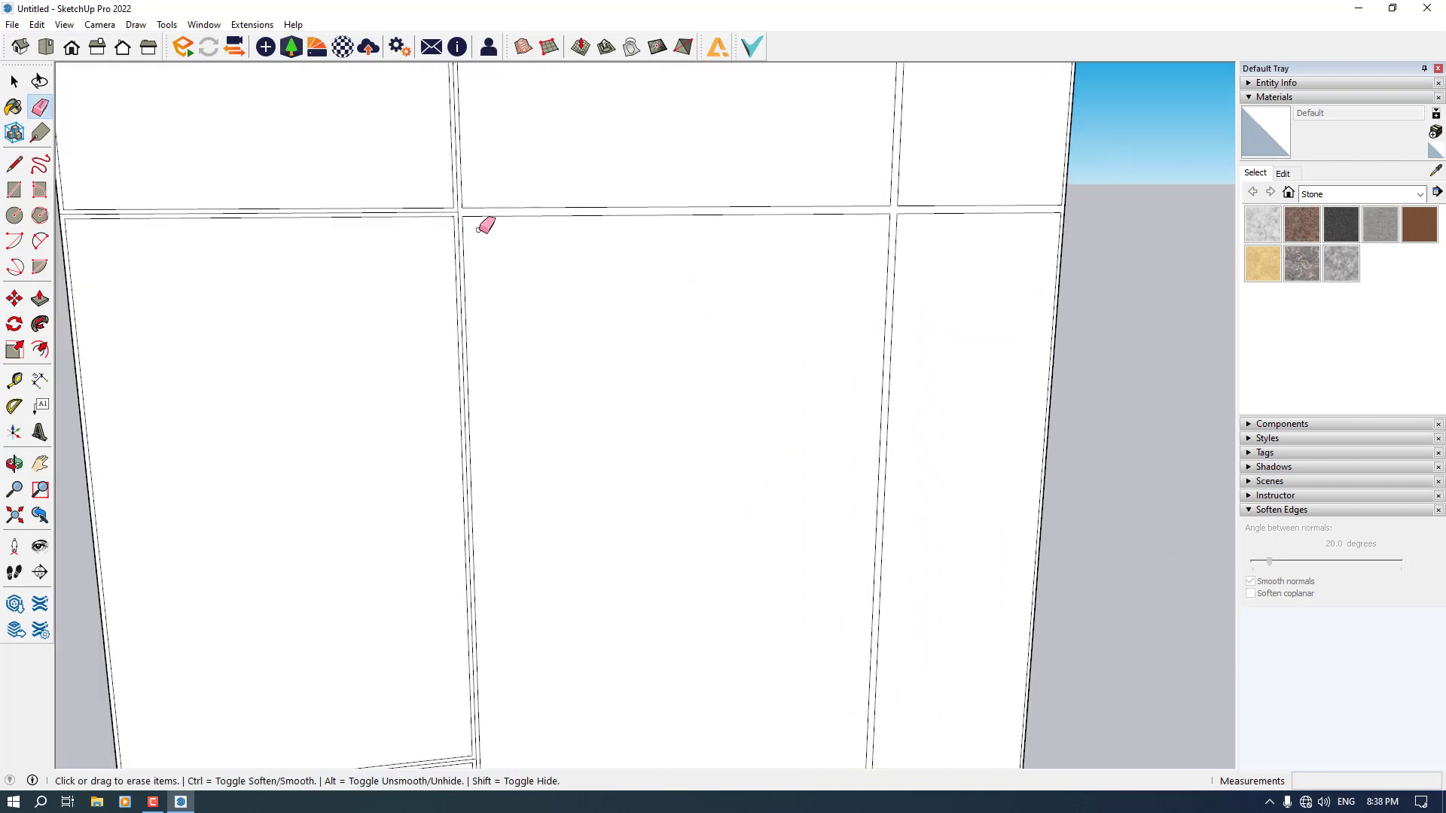
scroll(442, 193, "up", 6)
scroll(433, 195, "down", 8)
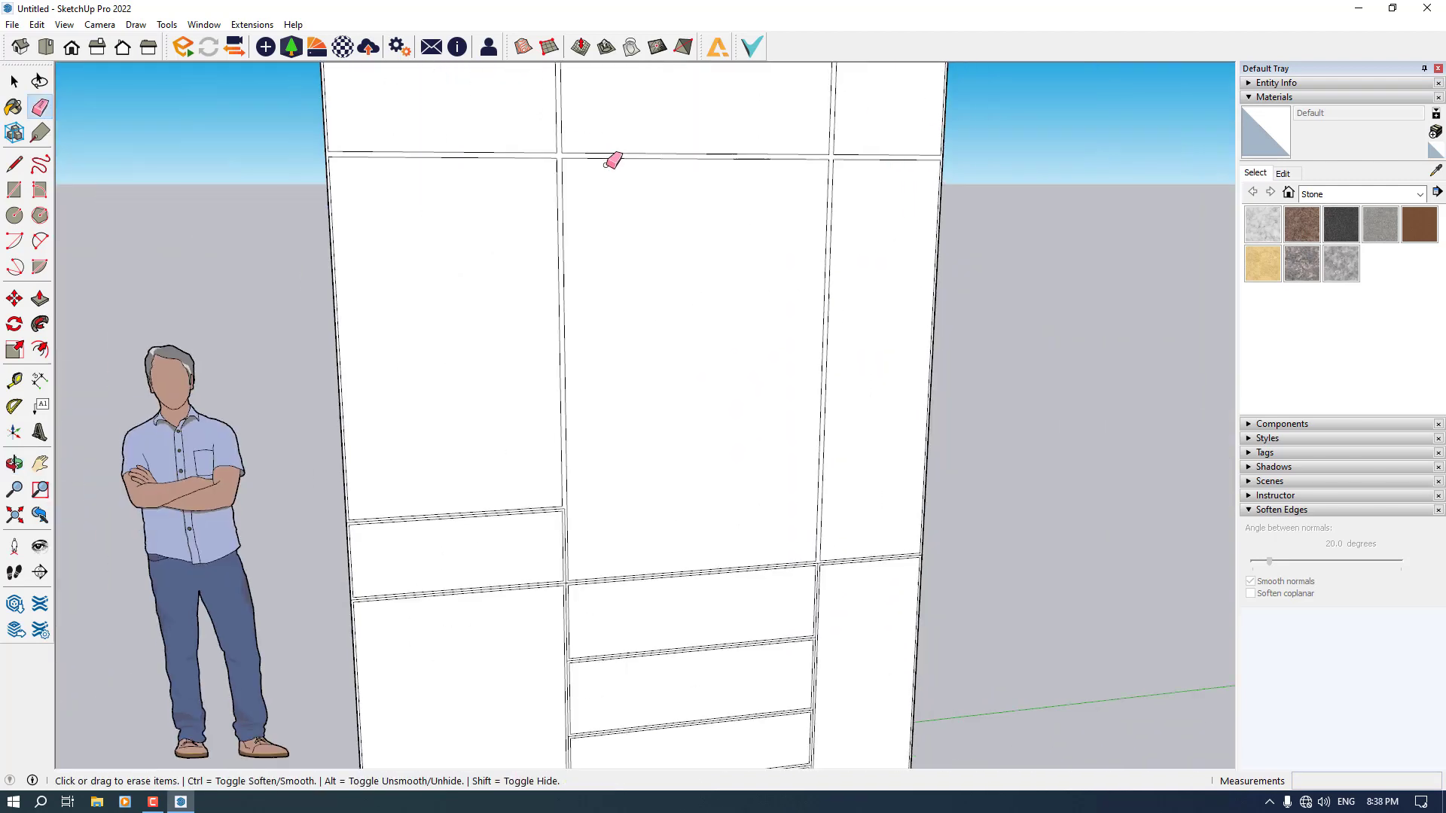
scroll(582, 379, "up", 9)
scroll(578, 381, "up", 1)
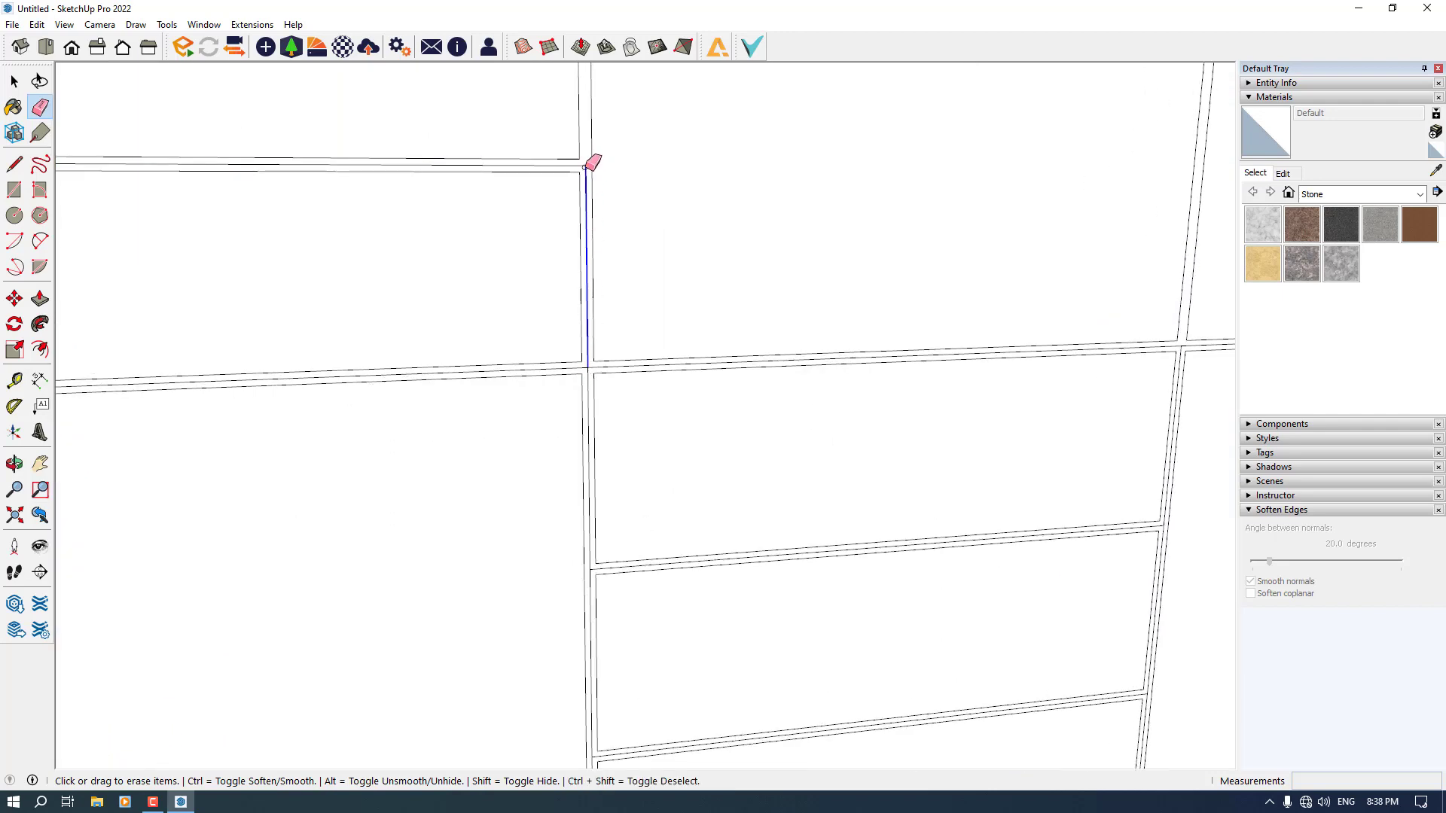
scroll(528, 335, "down", 3)
scroll(846, 344, "up", 4)
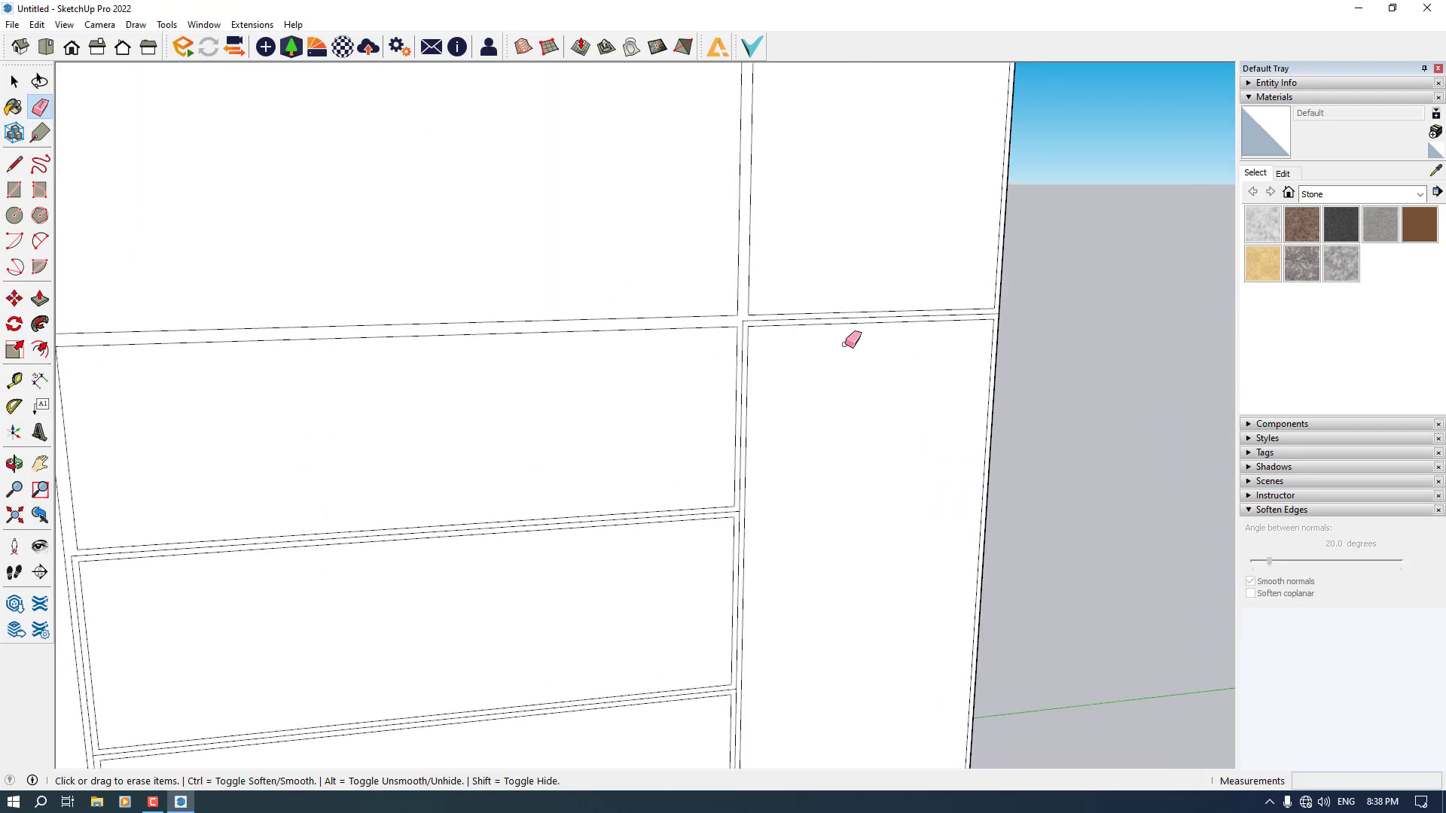
scroll(743, 321, "down", 4)
Erase the leftover original divider lines between the drawer outlines and beside the lower compartments, keeping the base line.
scroll(452, 388, "up", 4)
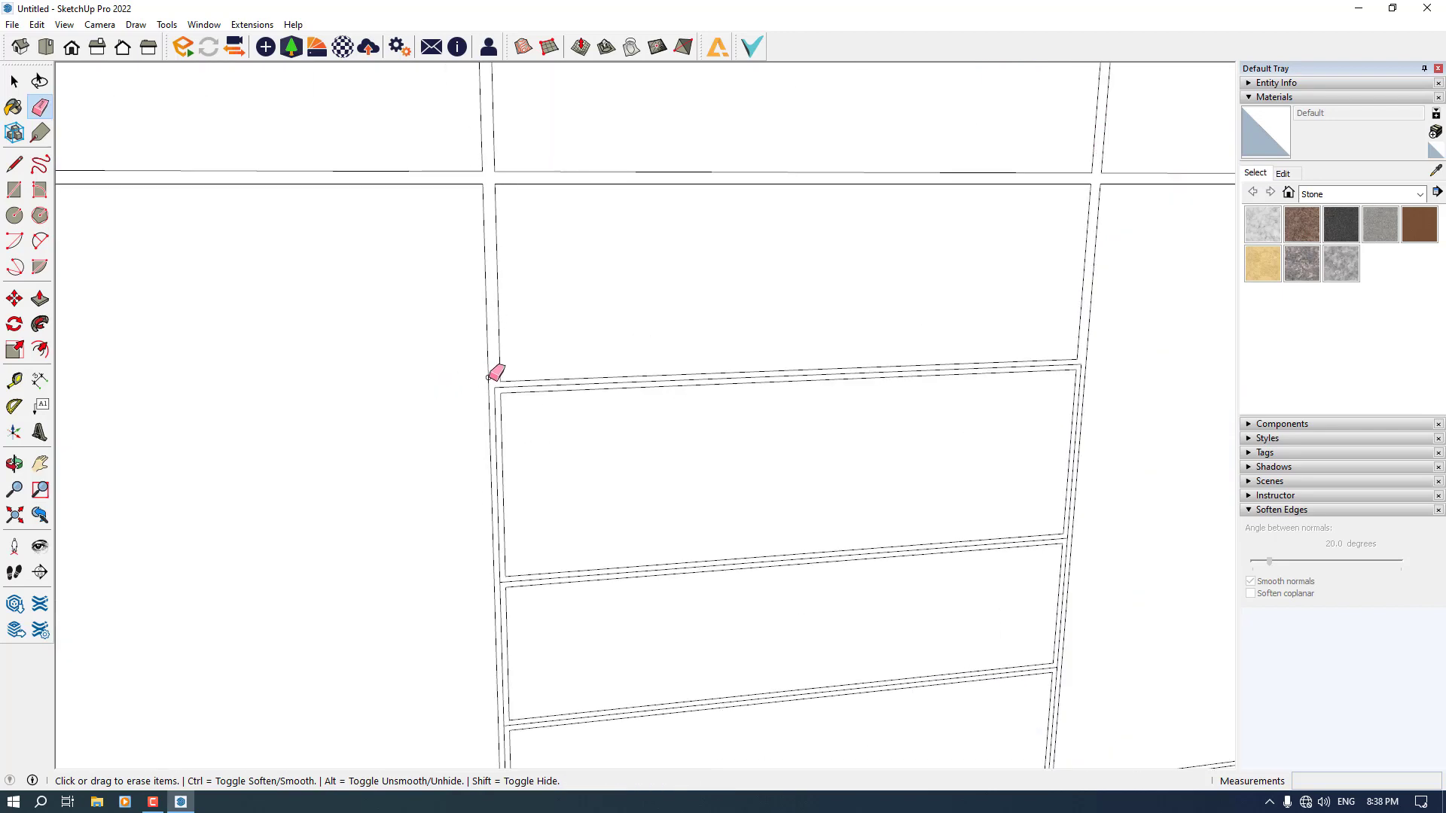
scroll(1068, 508, "up", 1)
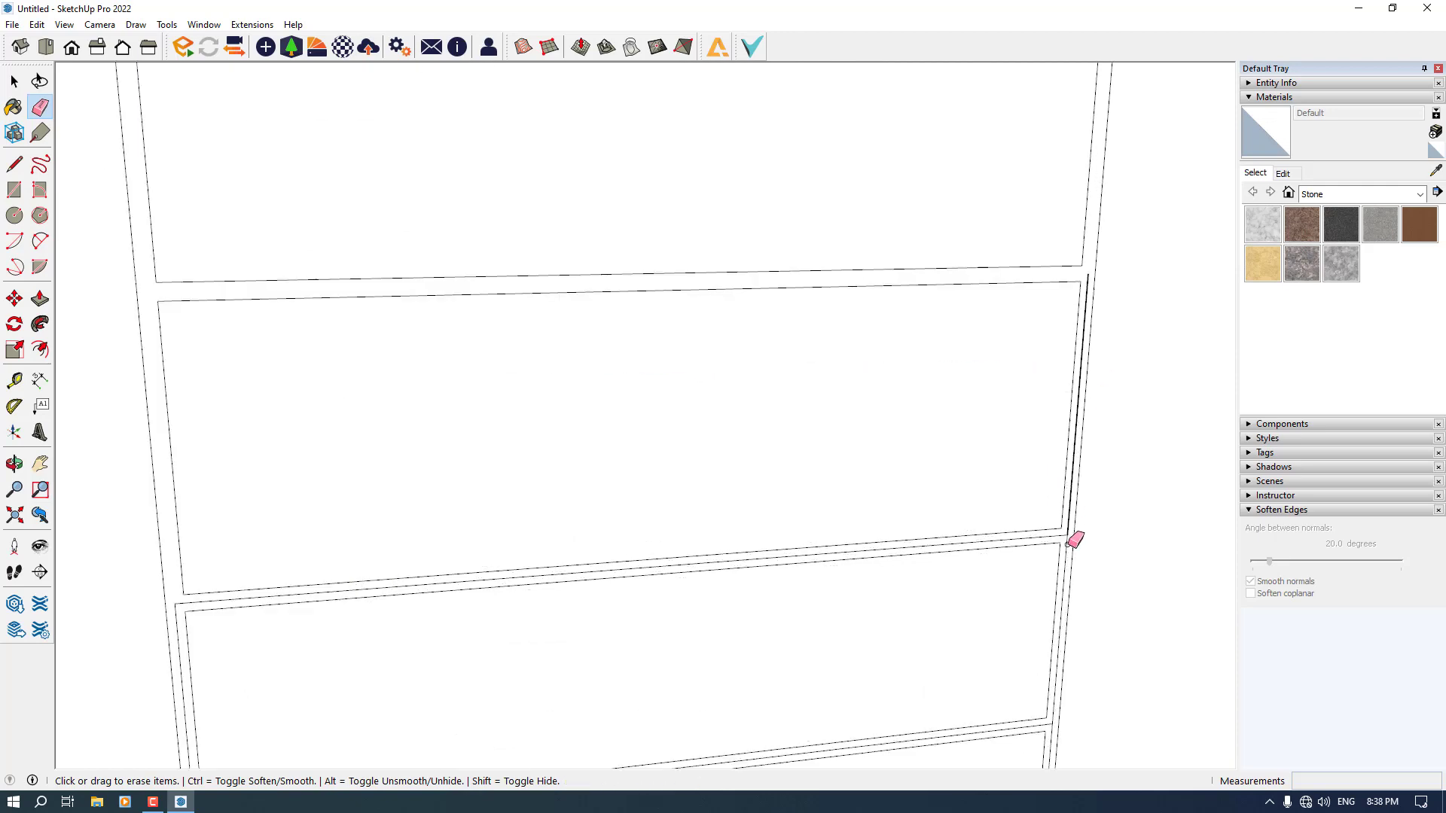
scroll(701, 420, "down", 4)
scroll(681, 407, "up", 4)
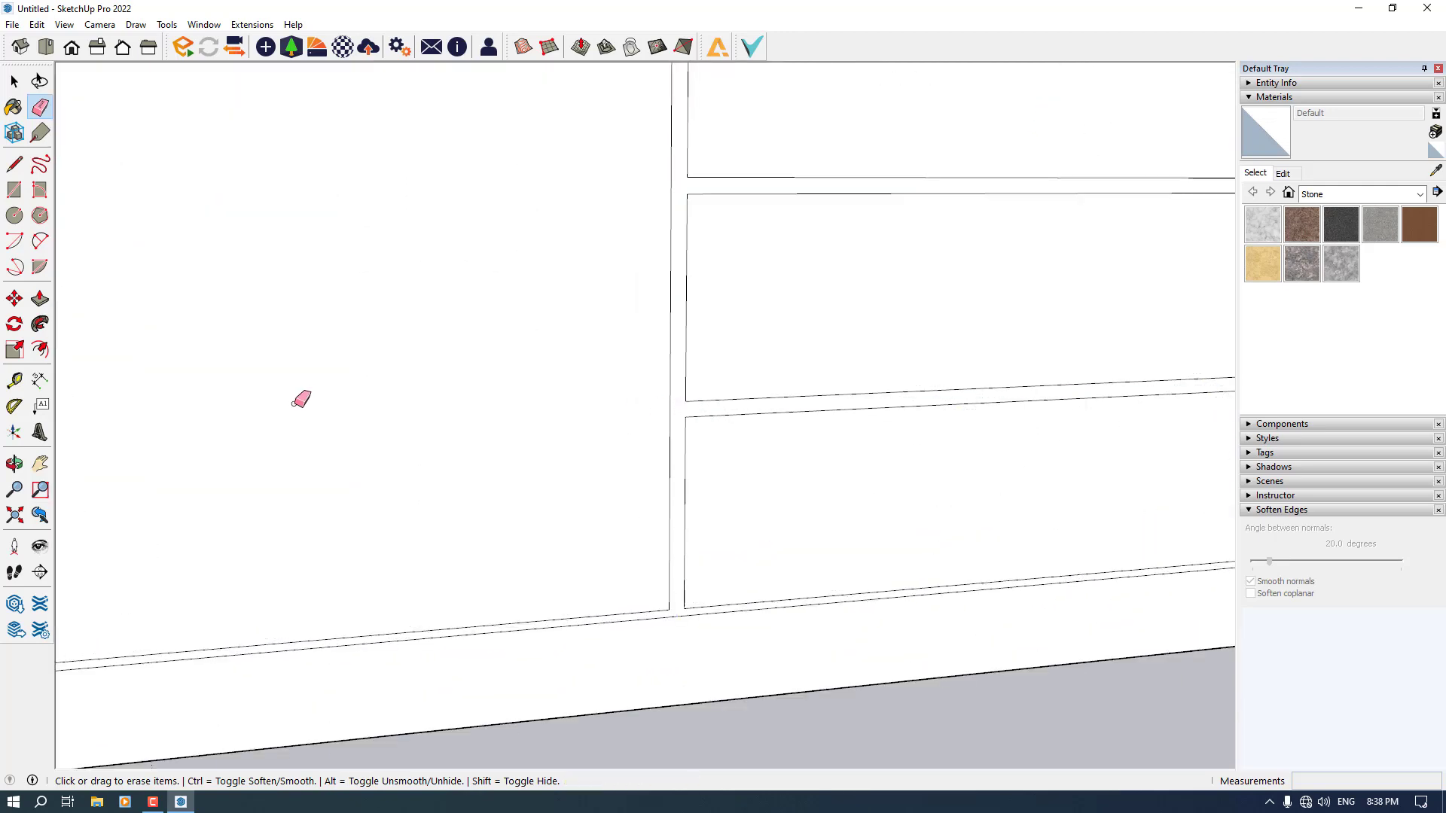
scroll(894, 397, "down", 4)
scroll(913, 389, "up", 4)
left_click(916, 388)
scroll(642, 693, "down", 5)
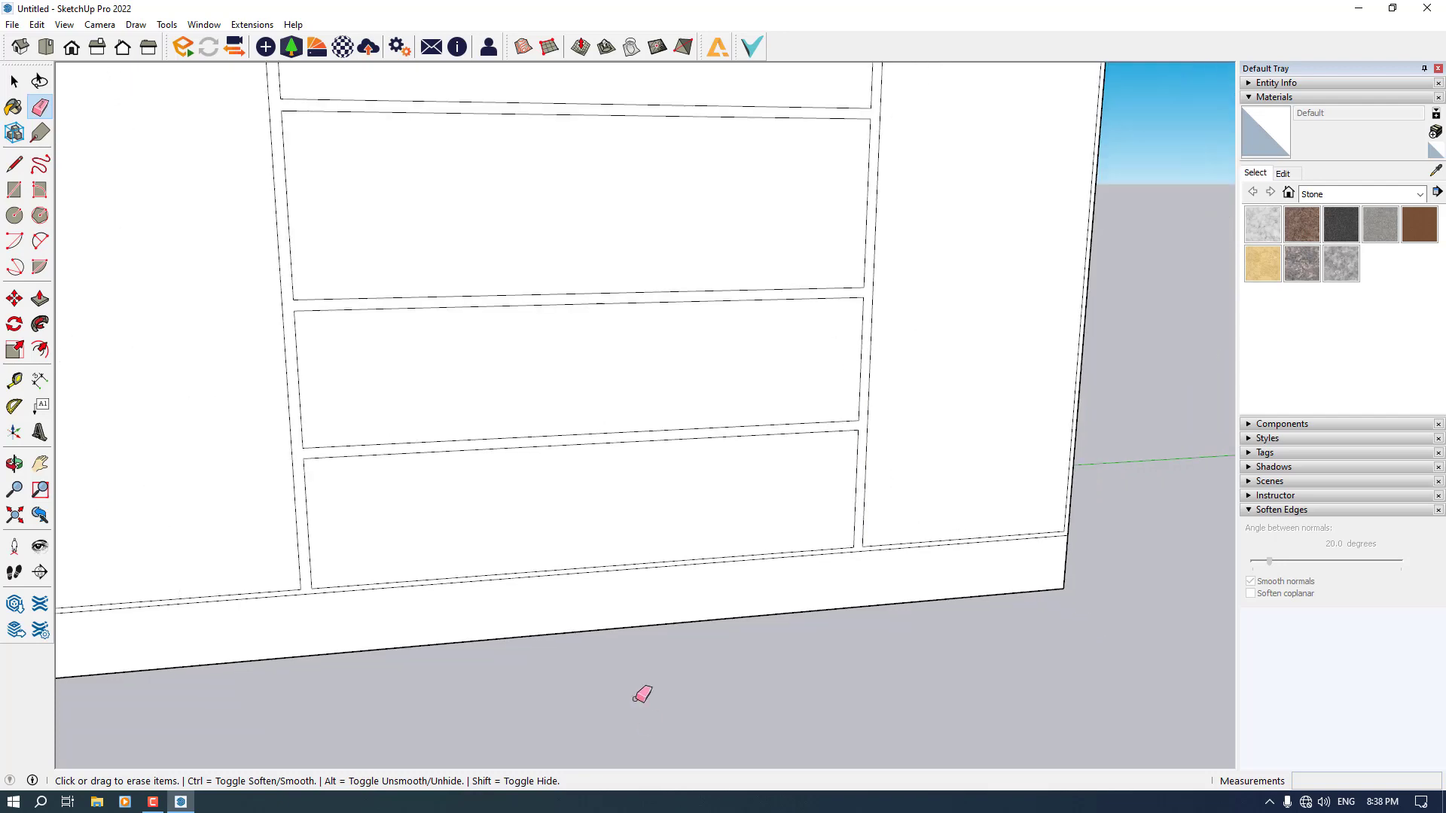
scroll(640, 429, "down", 2)
middle_click_drag(639, 429, 855, 532)
scroll(516, 384, "up", 2)
key("space")
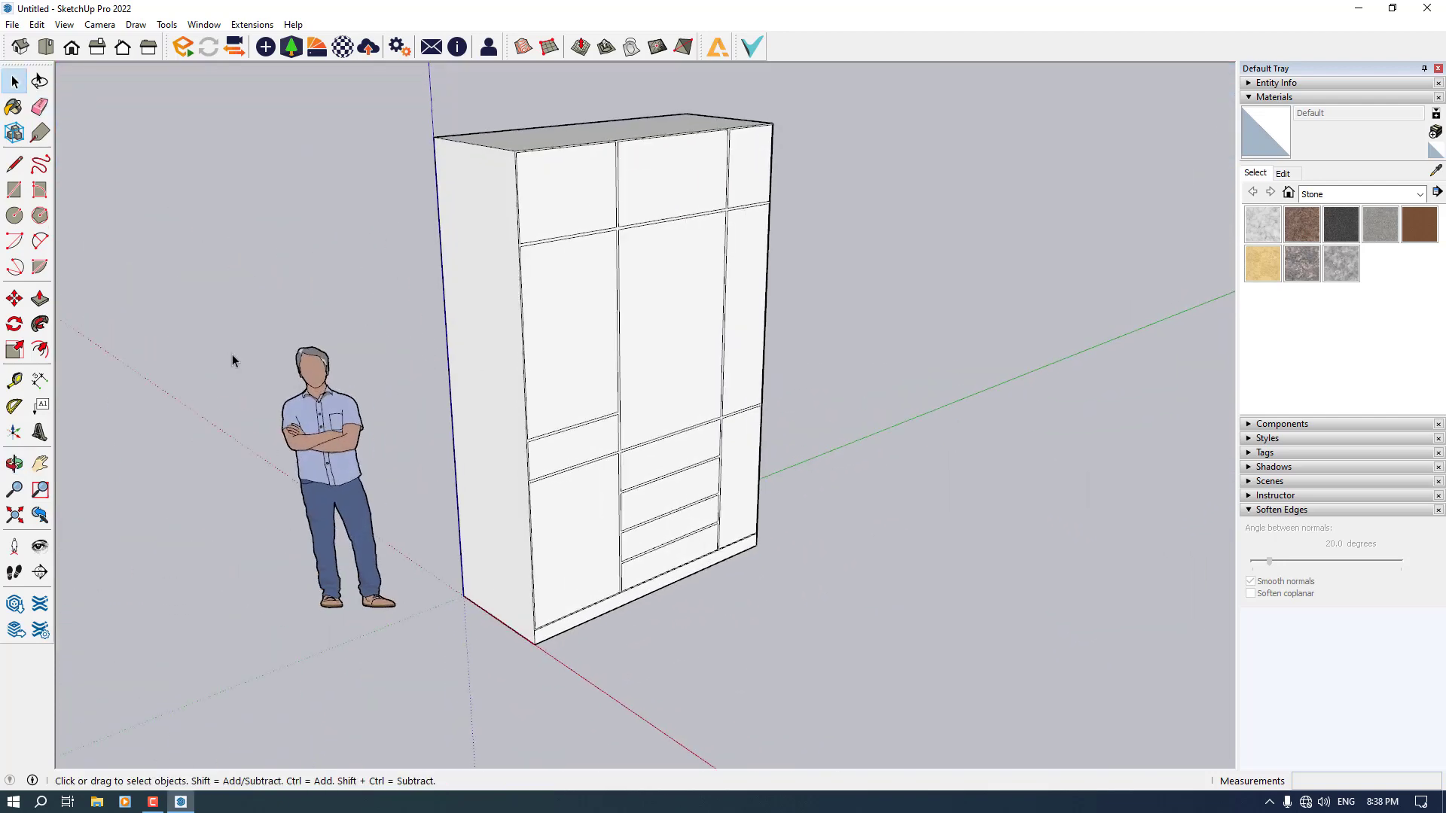
Push the three top compartment faces 78 cm into the cabinet.
left_click(42, 300)
left_click(565, 210)
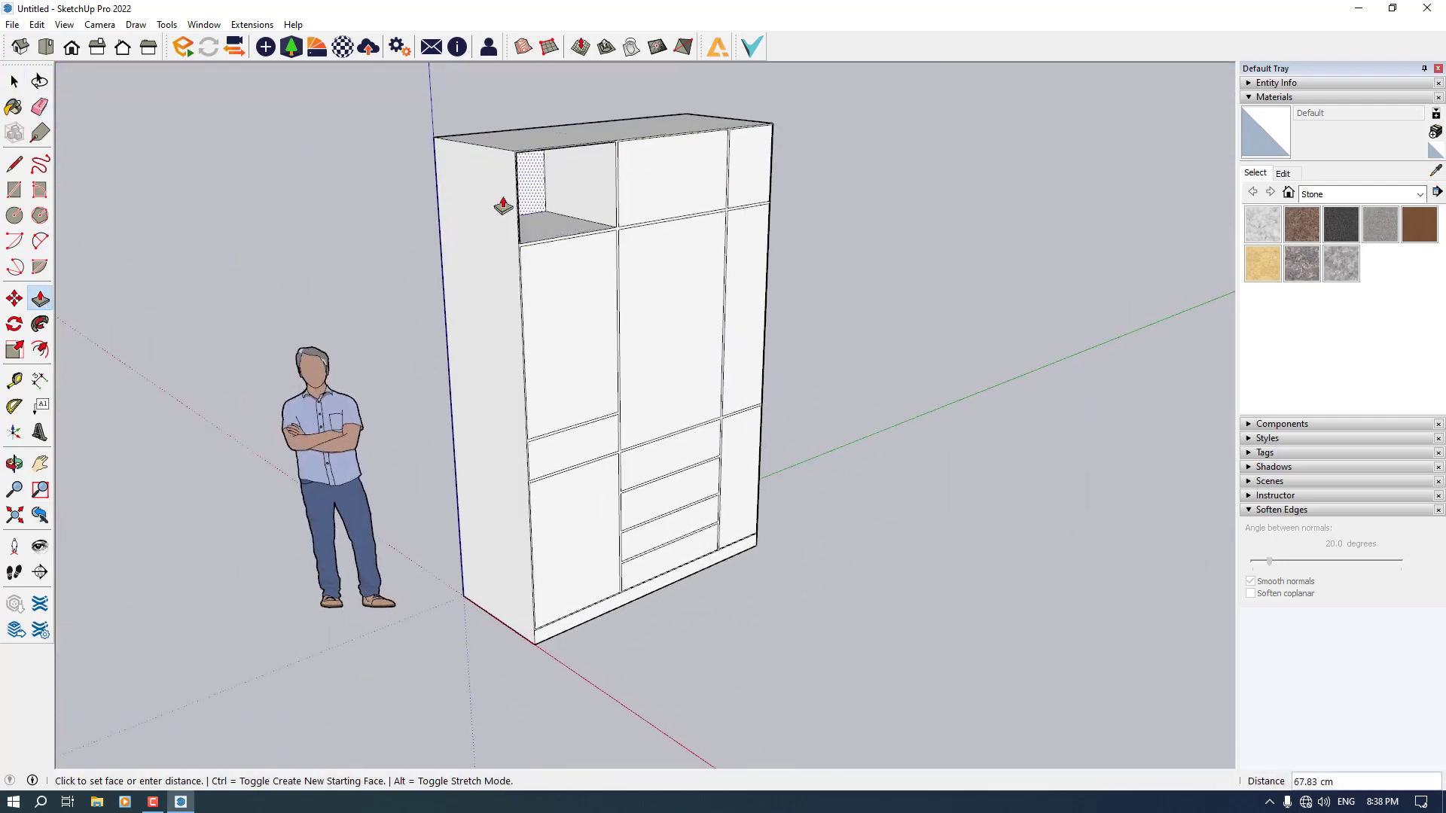
left_click(439, 231)
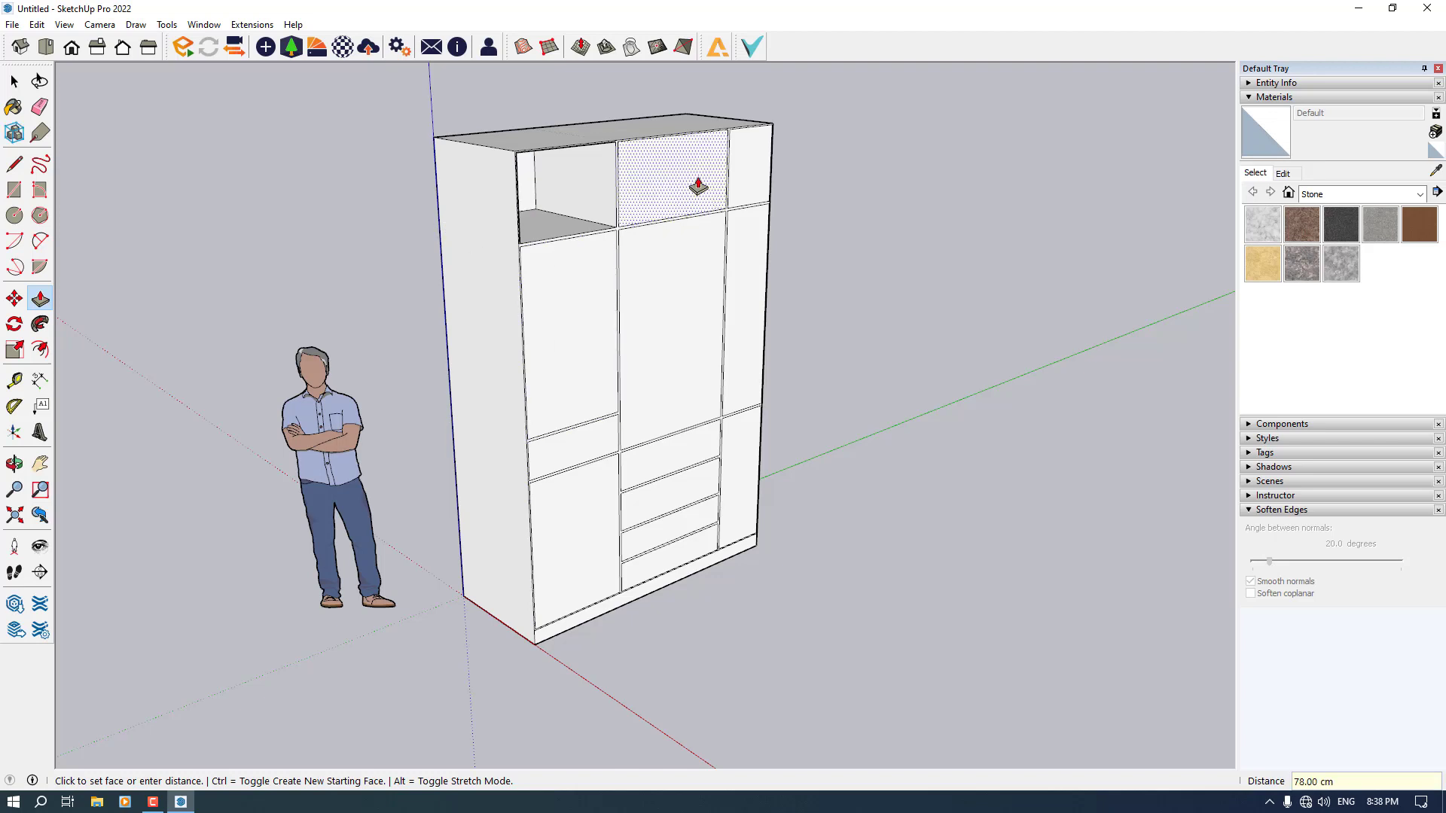
double_click(698, 186)
double_click(751, 185)
Push the three tall middle-row faces and the left column's two lower faces inward by the same 78 cm.
double_click(672, 290)
double_click(748, 299)
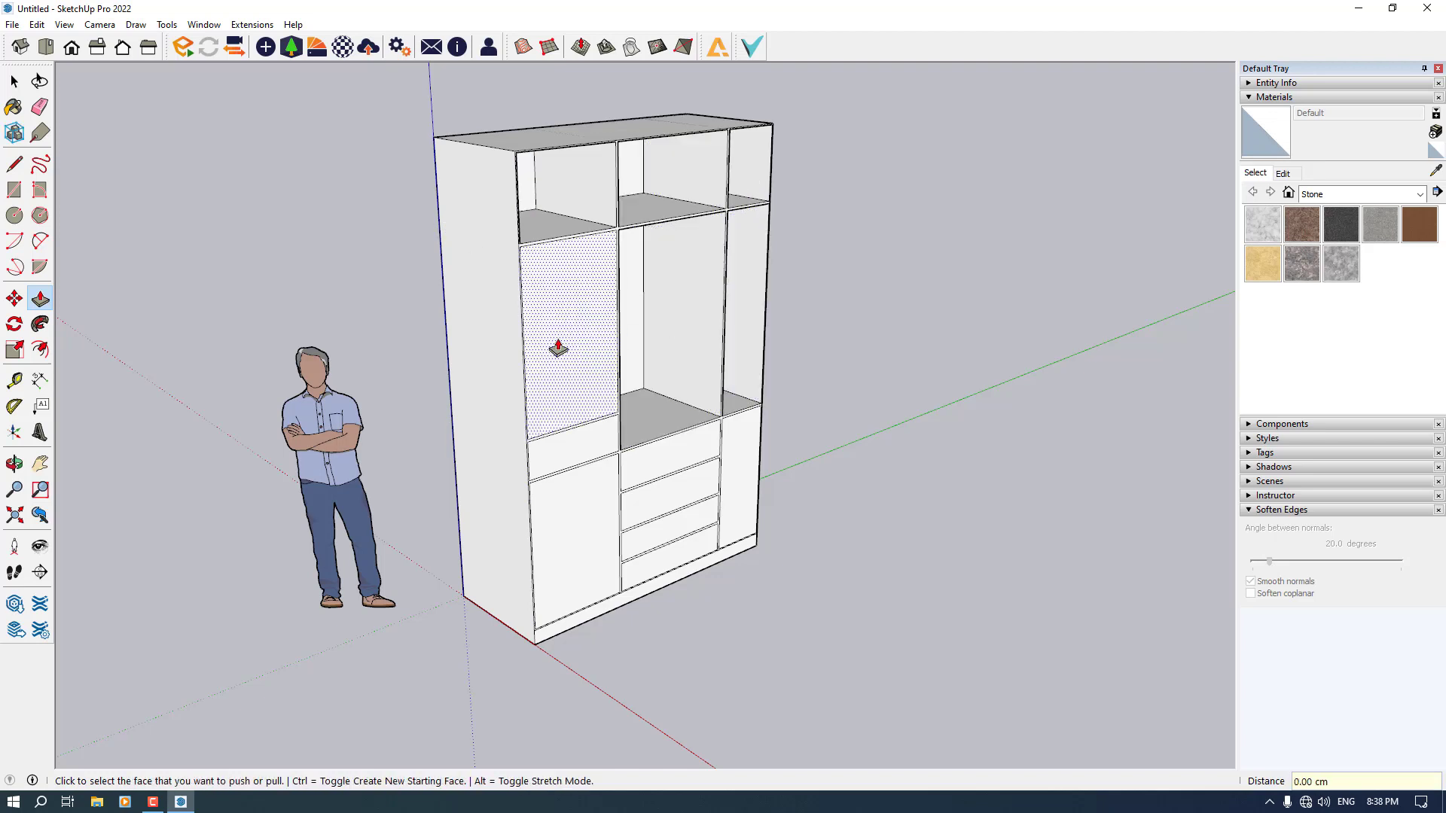
double_click(559, 351)
double_click(575, 452)
double_click(578, 531)
left_click(579, 531)
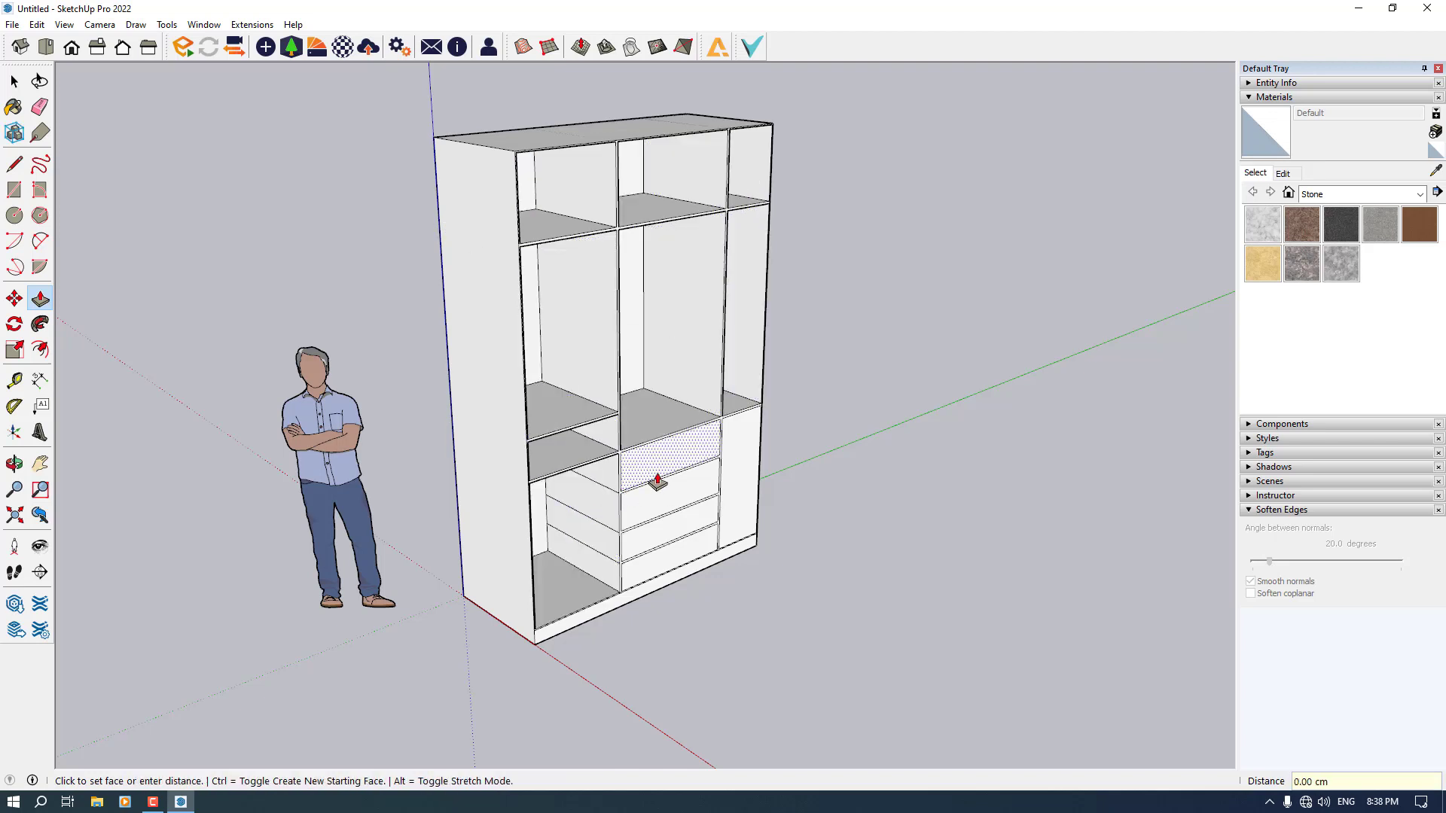
Push the middle column's drawer faces and the right column's lower face inward by the same 78 cm.
double_click(655, 471)
double_click(658, 504)
double_click(662, 579)
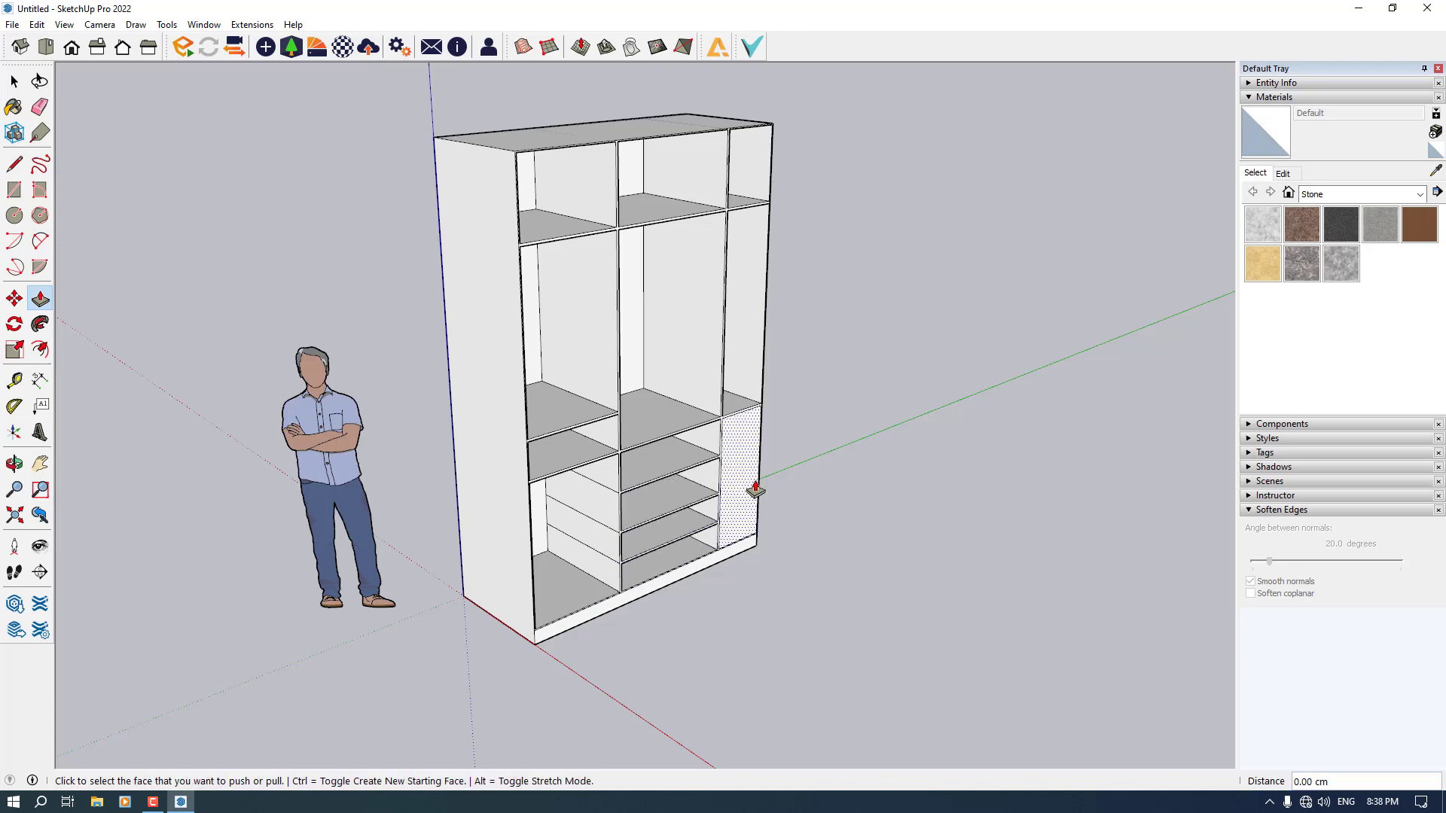
double_click(752, 490)
key("space")
Erase the leftover lines on the divider walls beside the drawer compartments in the lower part of the cabinet.
left_click(40, 107)
scroll(581, 435, "up", 10)
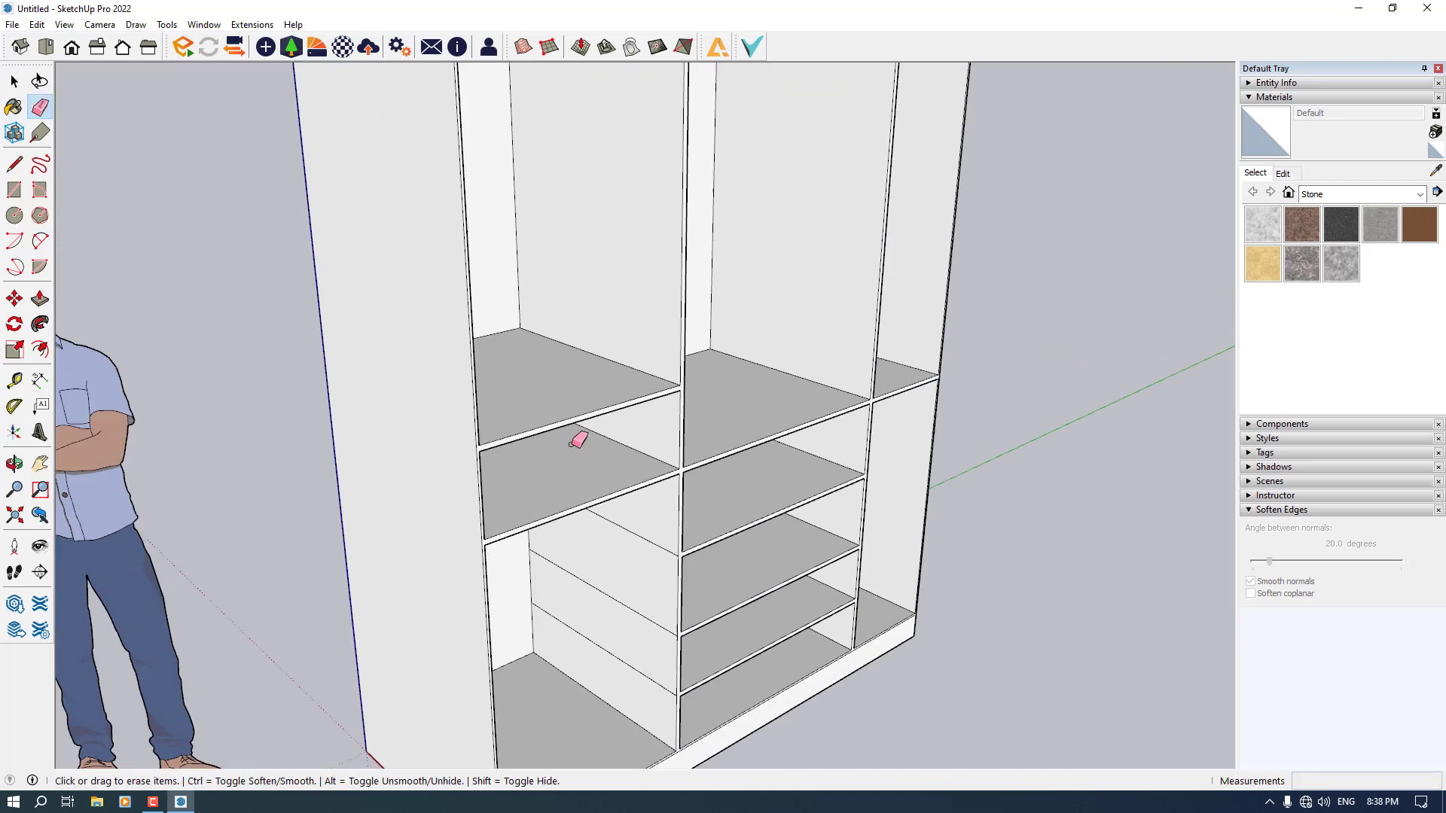
middle_click_drag(581, 435, 500, 407)
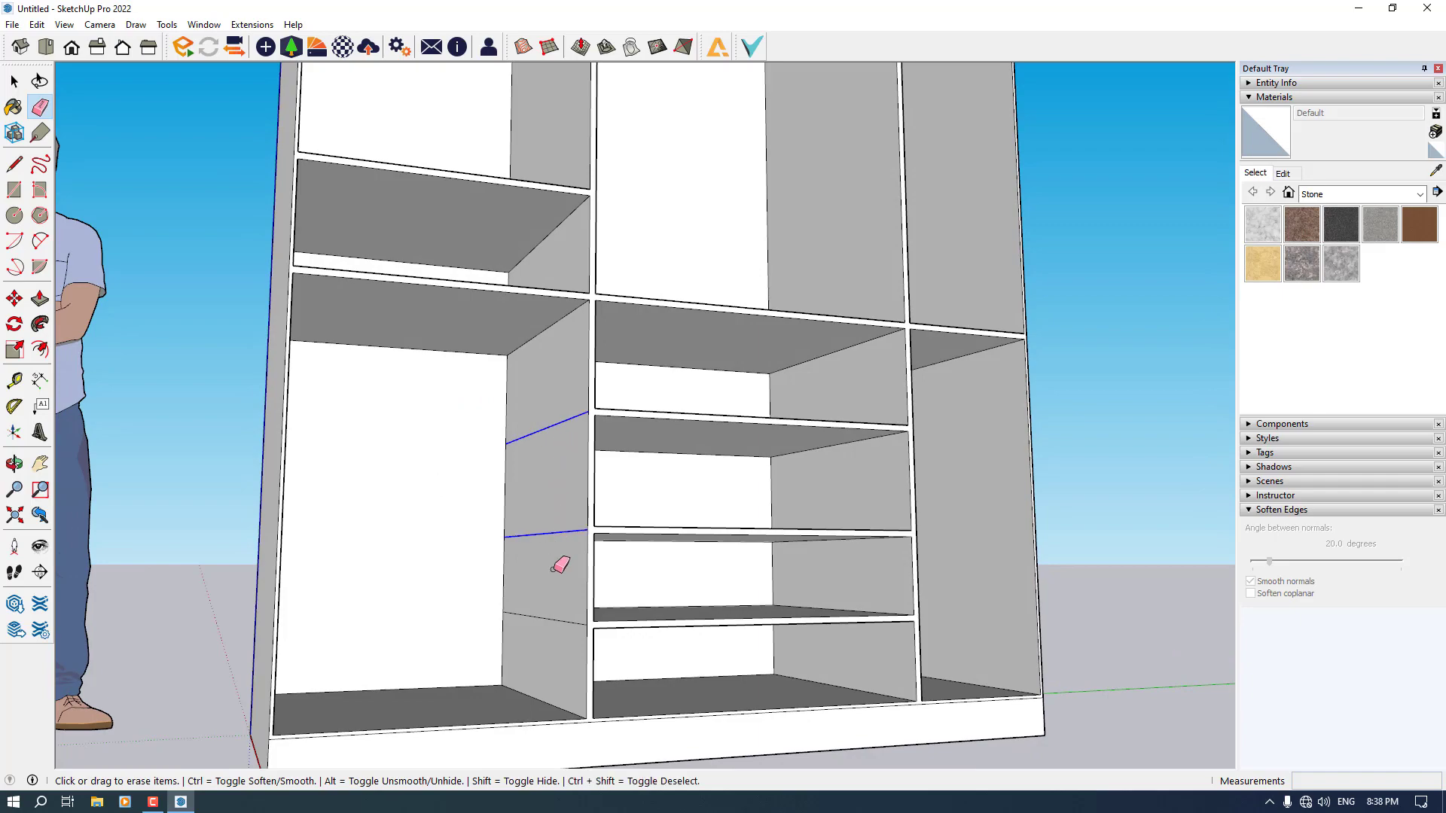
mouse_move(850, 529)
middle_mouse_down()
mouse_move(346, 574)
mouse_move(357, 536)
middle_mouse_up()
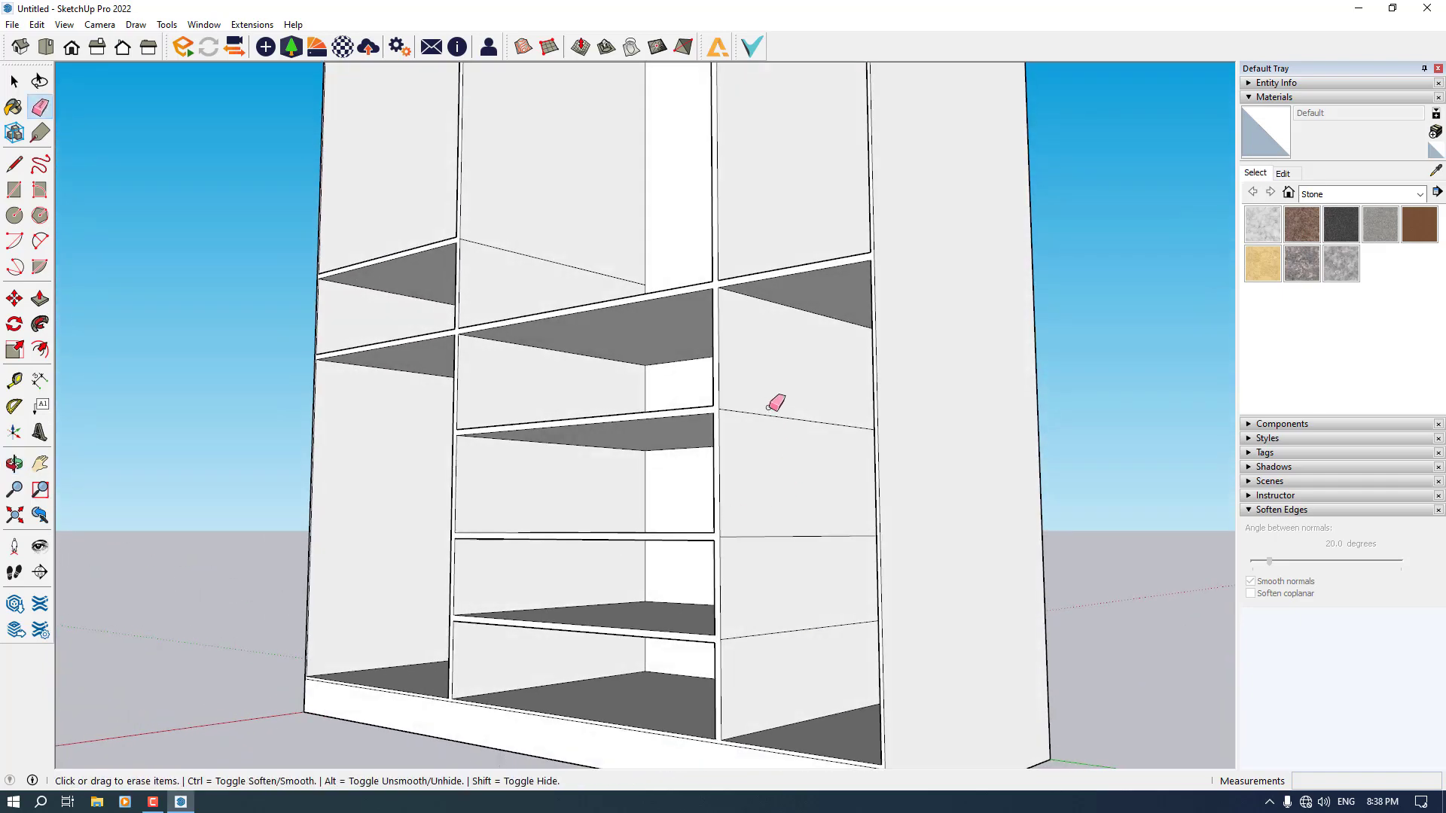
left_click_drag(739, 643, 738, 649)
mouse_move(648, 471)
middle_mouse_down()
mouse_move(869, 494)
mouse_move(885, 516)
middle_mouse_up()
scroll(716, 452, "down", 5)
key("space")
middle_click_drag(798, 470, 894, 495)
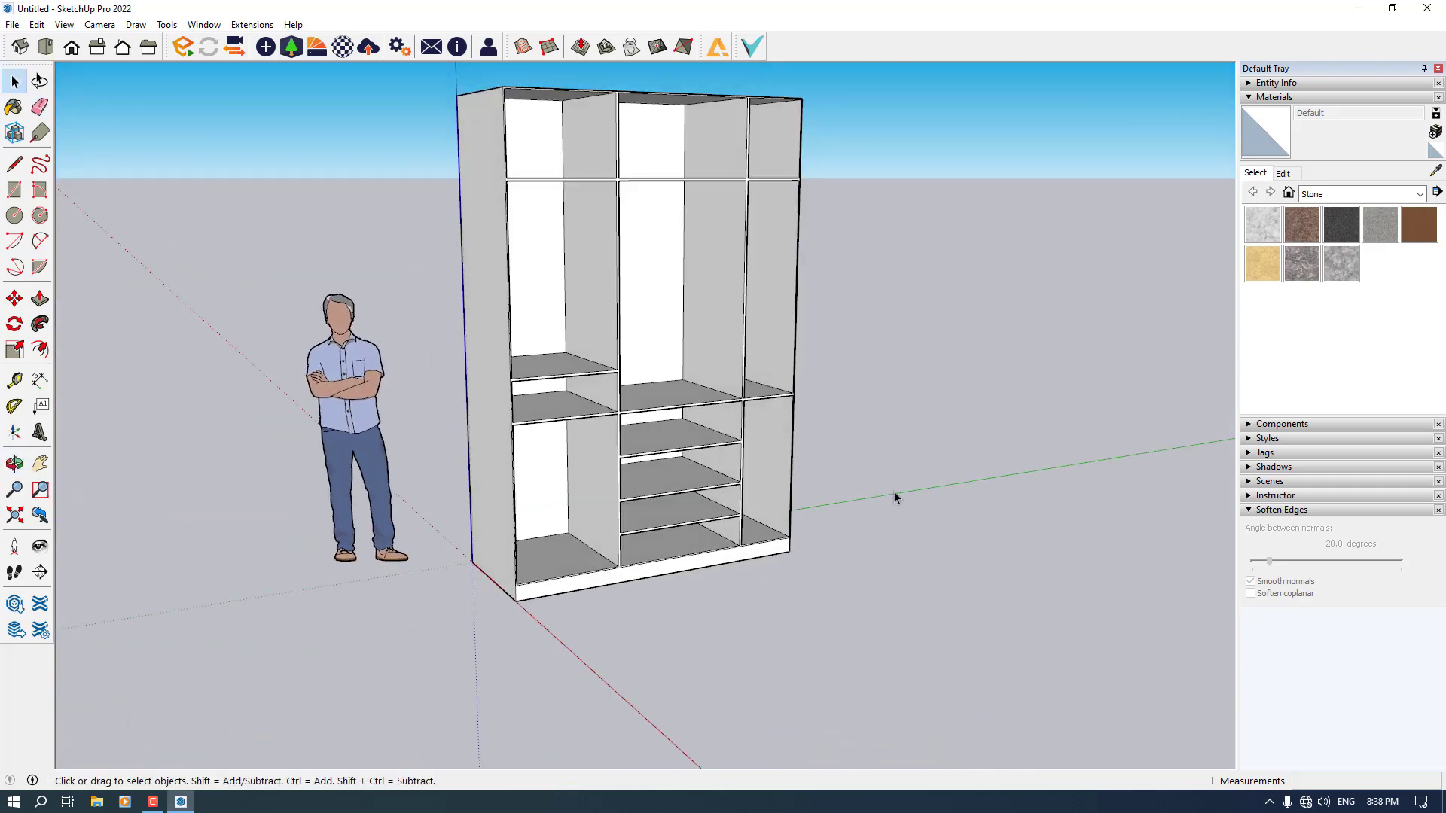
scroll(675, 527, "down", 5)
middle_click_drag(456, 528, 708, 461)
scroll(708, 461, "up", 5)
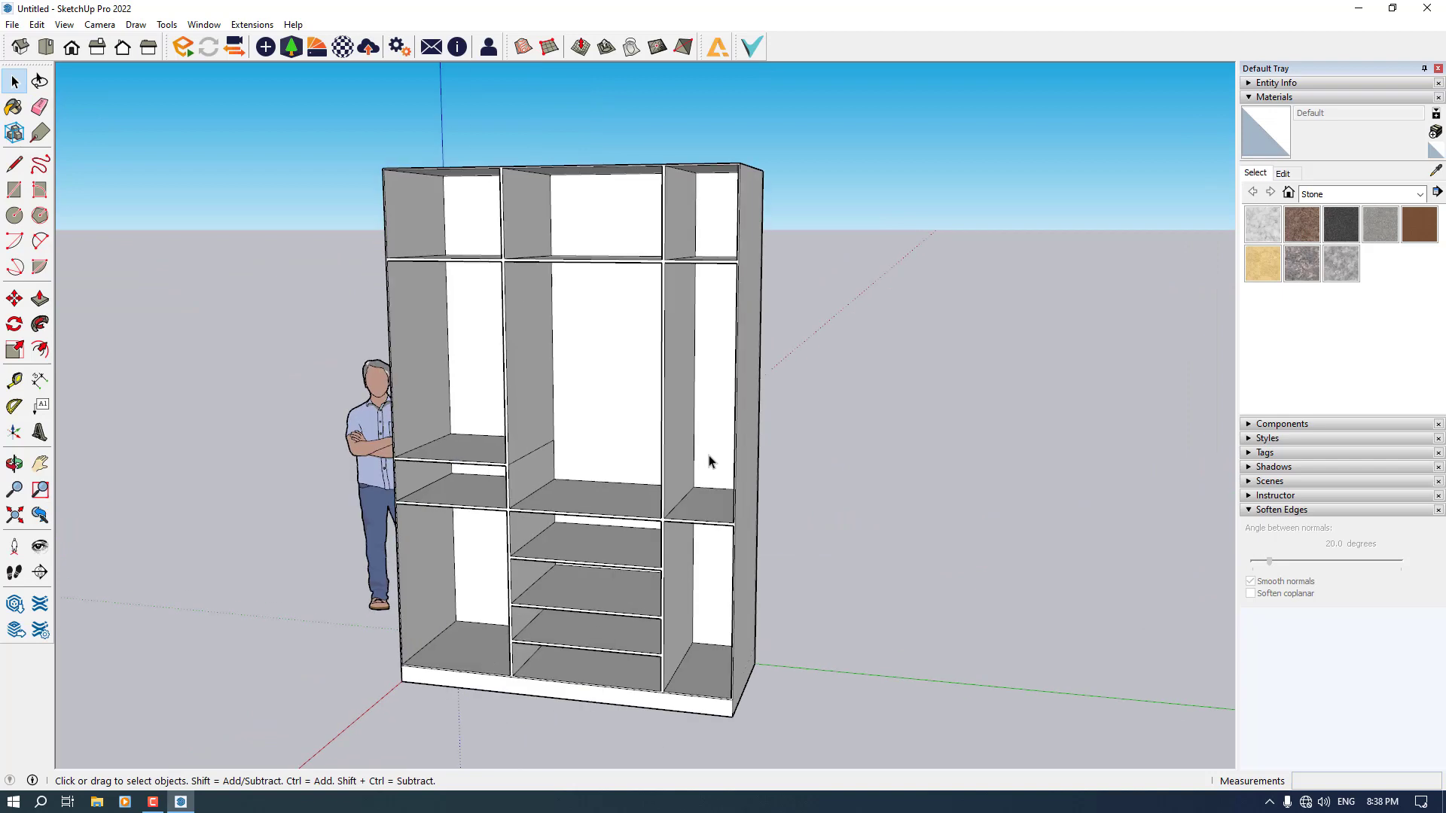
Erase the leftover line on the partition wall inside the tall middle compartment.
left_click(40, 106)
scroll(529, 457, "up", 3)
scroll(520, 379, "down", 5)
mouse_move(520, 379)
middle_mouse_down()
mouse_move(869, 310)
mouse_move(936, 352)
middle_mouse_up()
key("space")
scroll(598, 400, "up", 5)
scroll(598, 400, "down", 6)
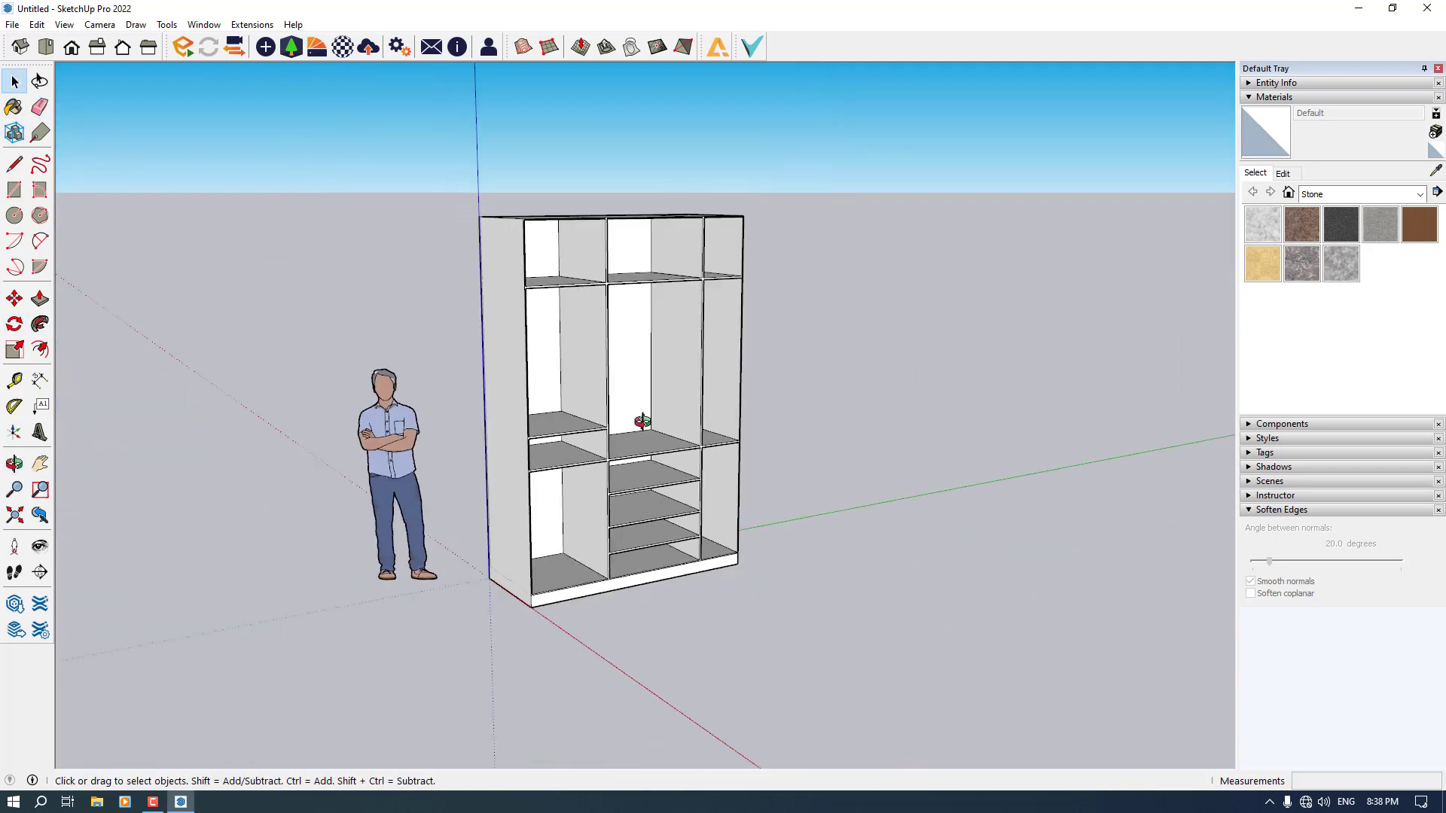
middle_click_drag(645, 420, 645, 471)
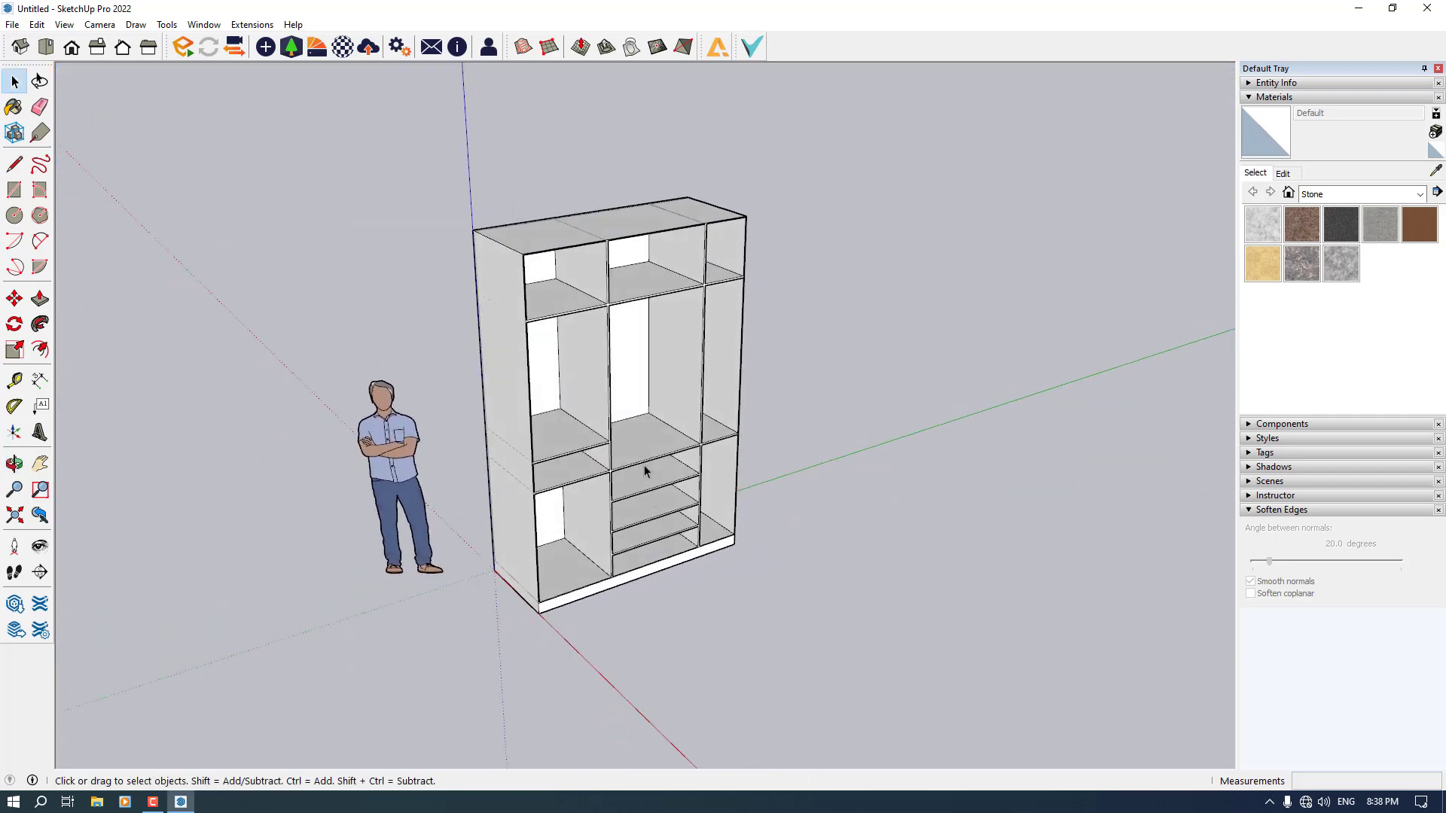
Push/pull the cabinet's outer left side face by 0.80 cm.
left_click(40, 299)
scroll(528, 505, "up", 3)
left_click(518, 506)
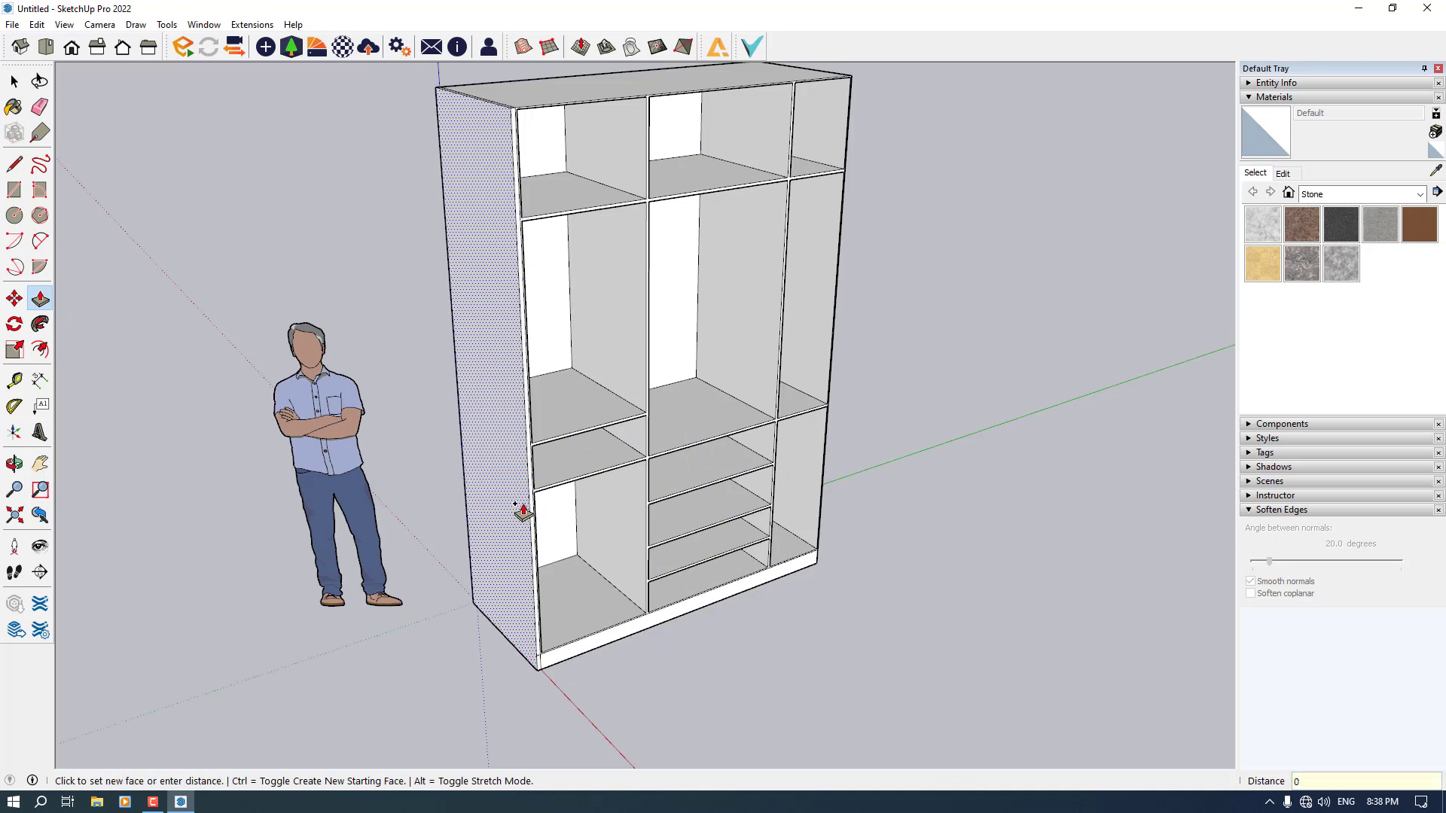
key("ctrl")
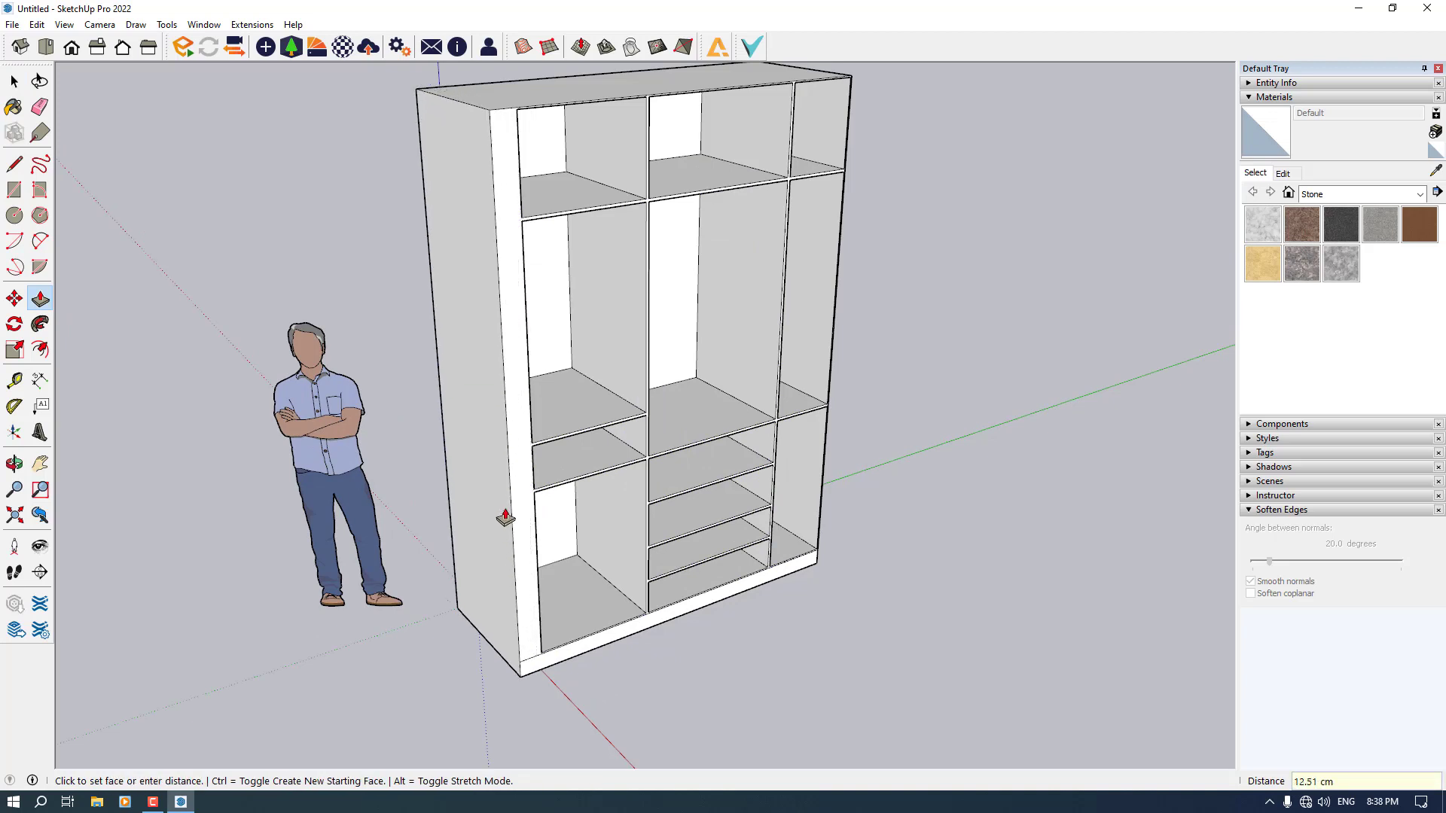
key("Return")
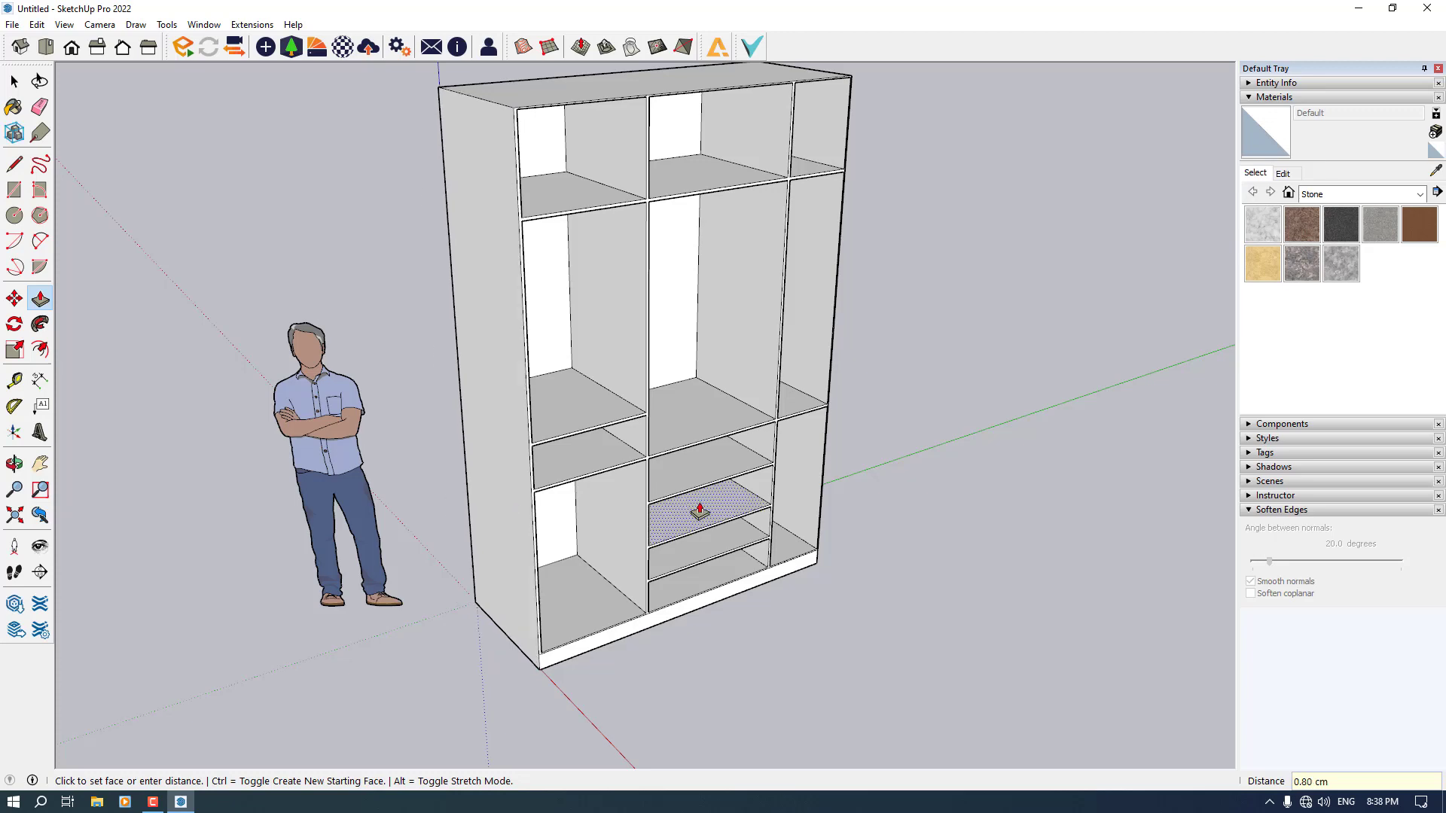
Push the front face of the base strip inward about 2 cm beneath the compartments.
middle_click_drag(588, 142, 407, 306)
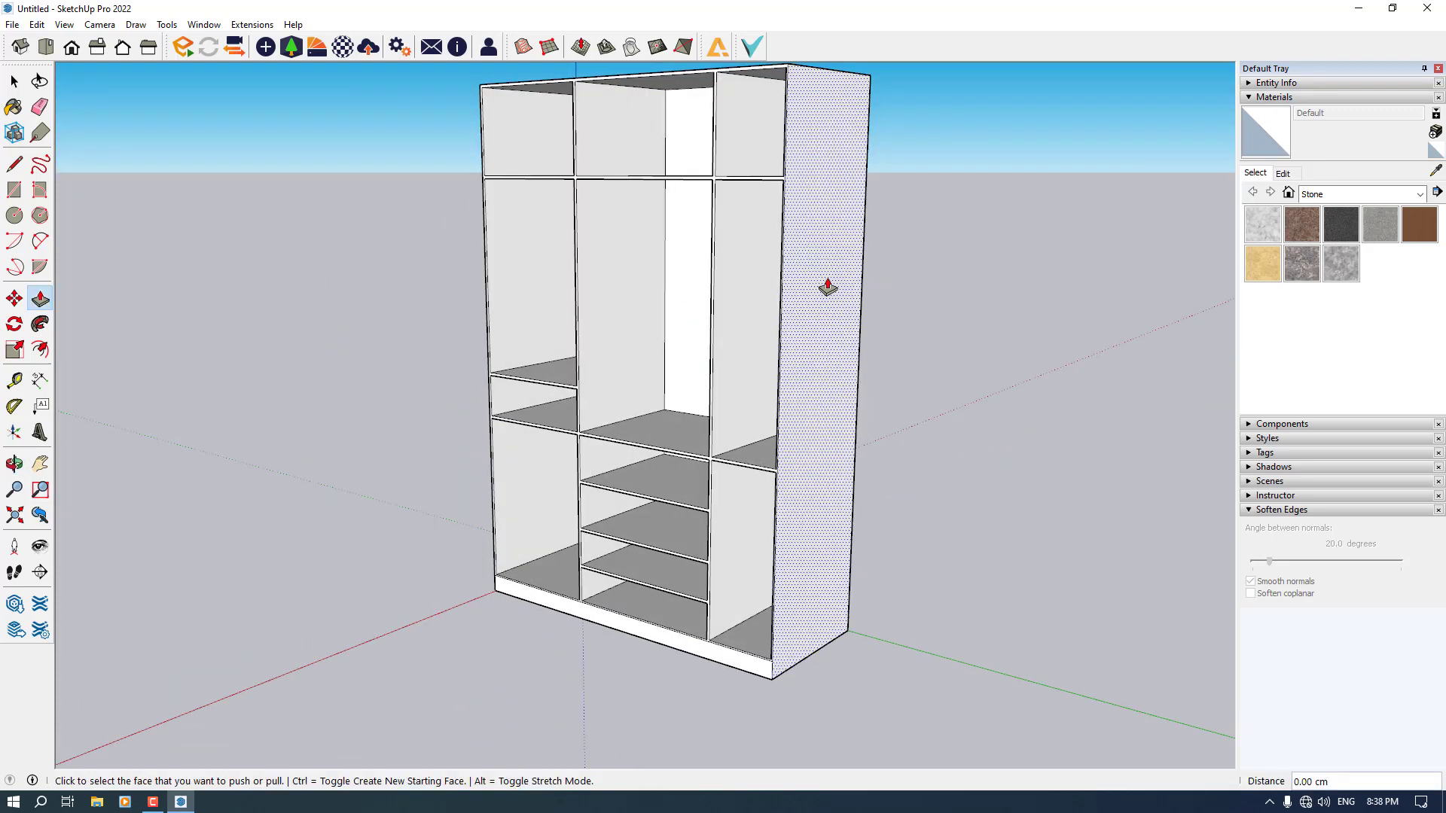
scroll(674, 575, "up", 6)
middle_click_drag(652, 465, 504, 387)
scroll(505, 388, "up", 3)
left_click(520, 393)
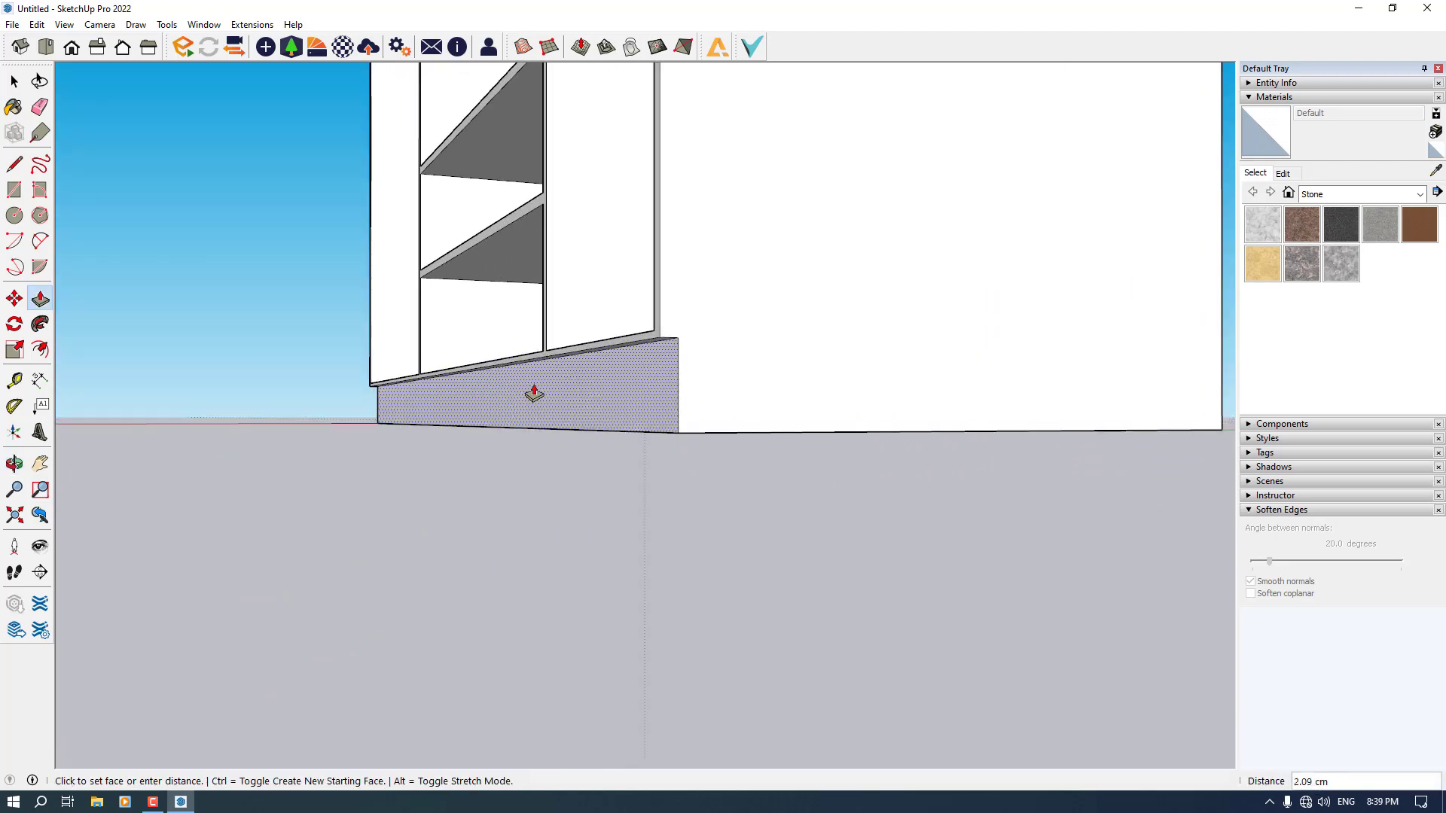
left_click(534, 394)
Make the entire cabinet body, with all its connected faces and edges, into a group.
scroll(533, 400, "down", 8)
middle_click_drag(775, 526, 674, 491)
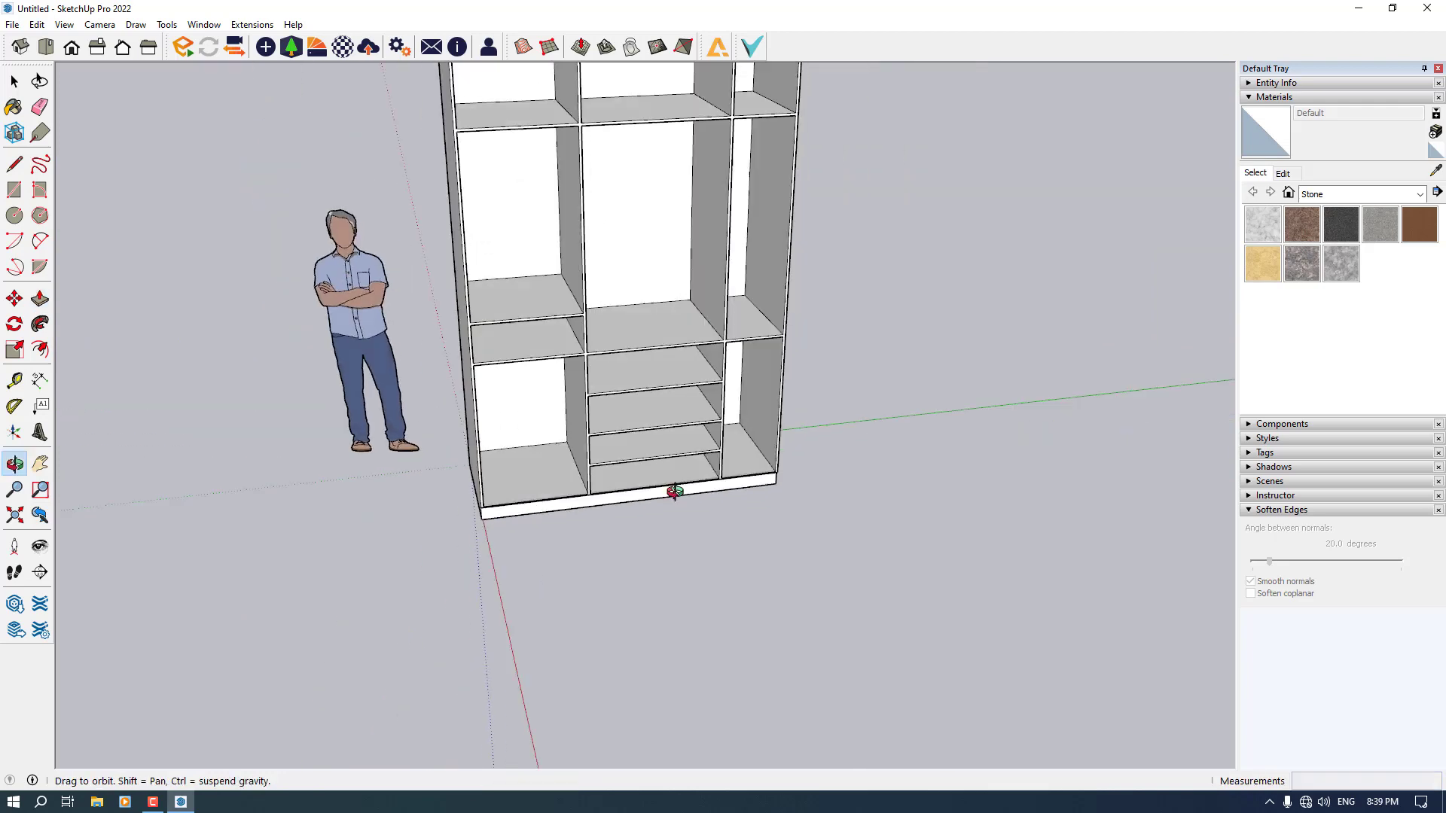
scroll(674, 491, "down", 3)
key("space")
scroll(649, 450, "up", 5)
triple_click(635, 401)
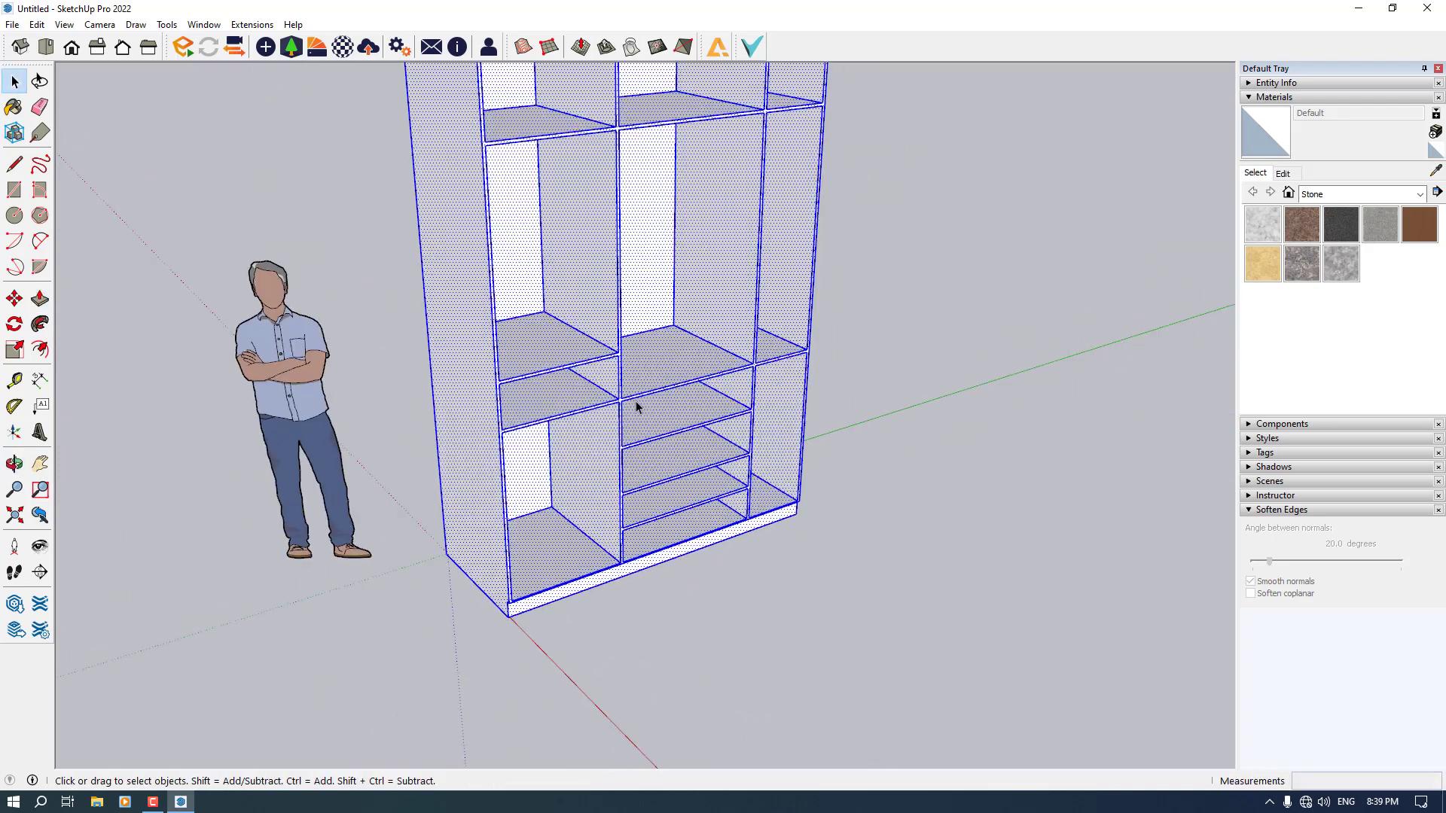
right_click(636, 401)
left_click(714, 536)
scroll(623, 507, "down", 3)
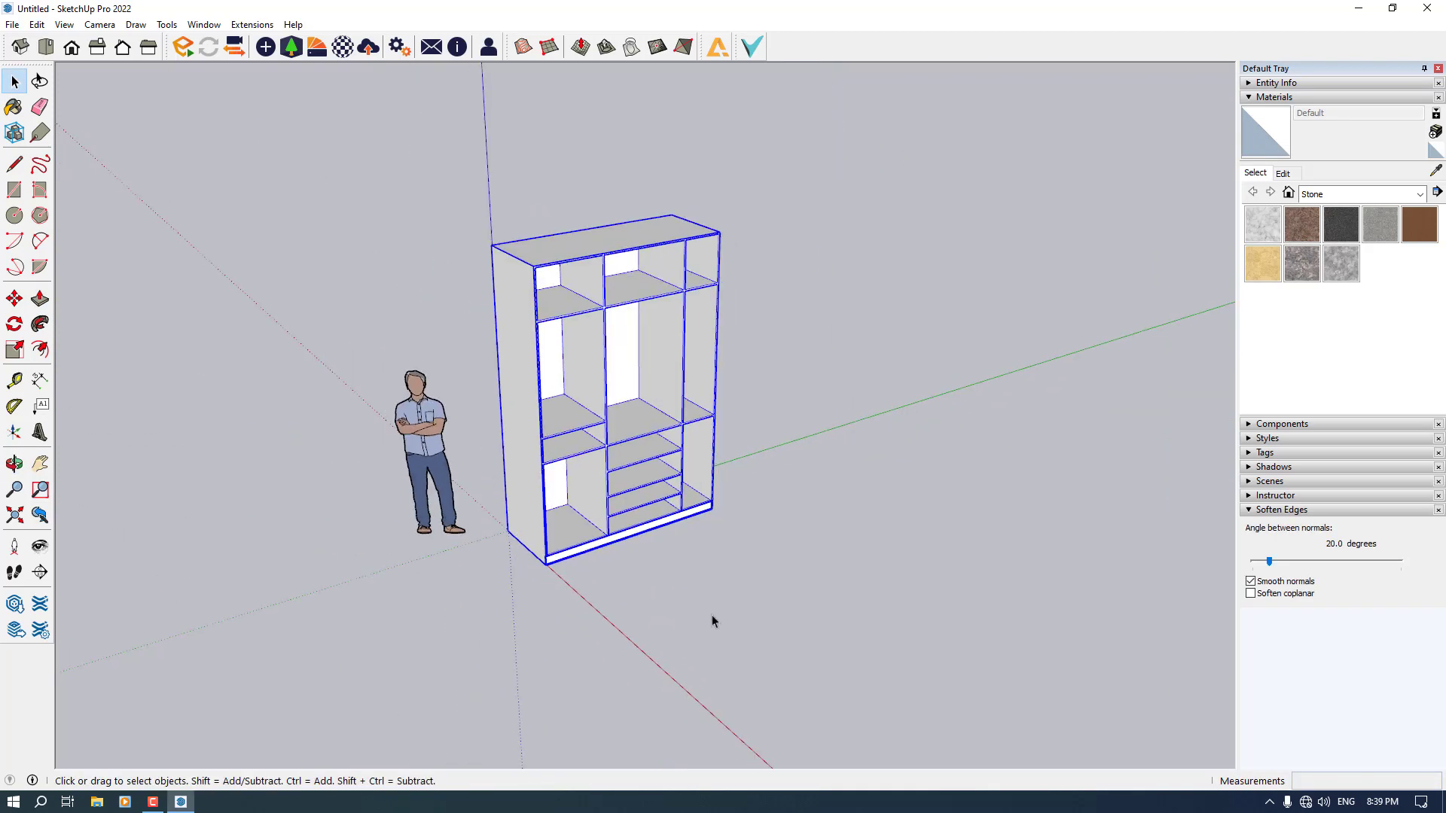
left_click(712, 620)
Draw a rectangle covering the opening of the upper-left compartment from corner to corner.
scroll(595, 427, "up", 3)
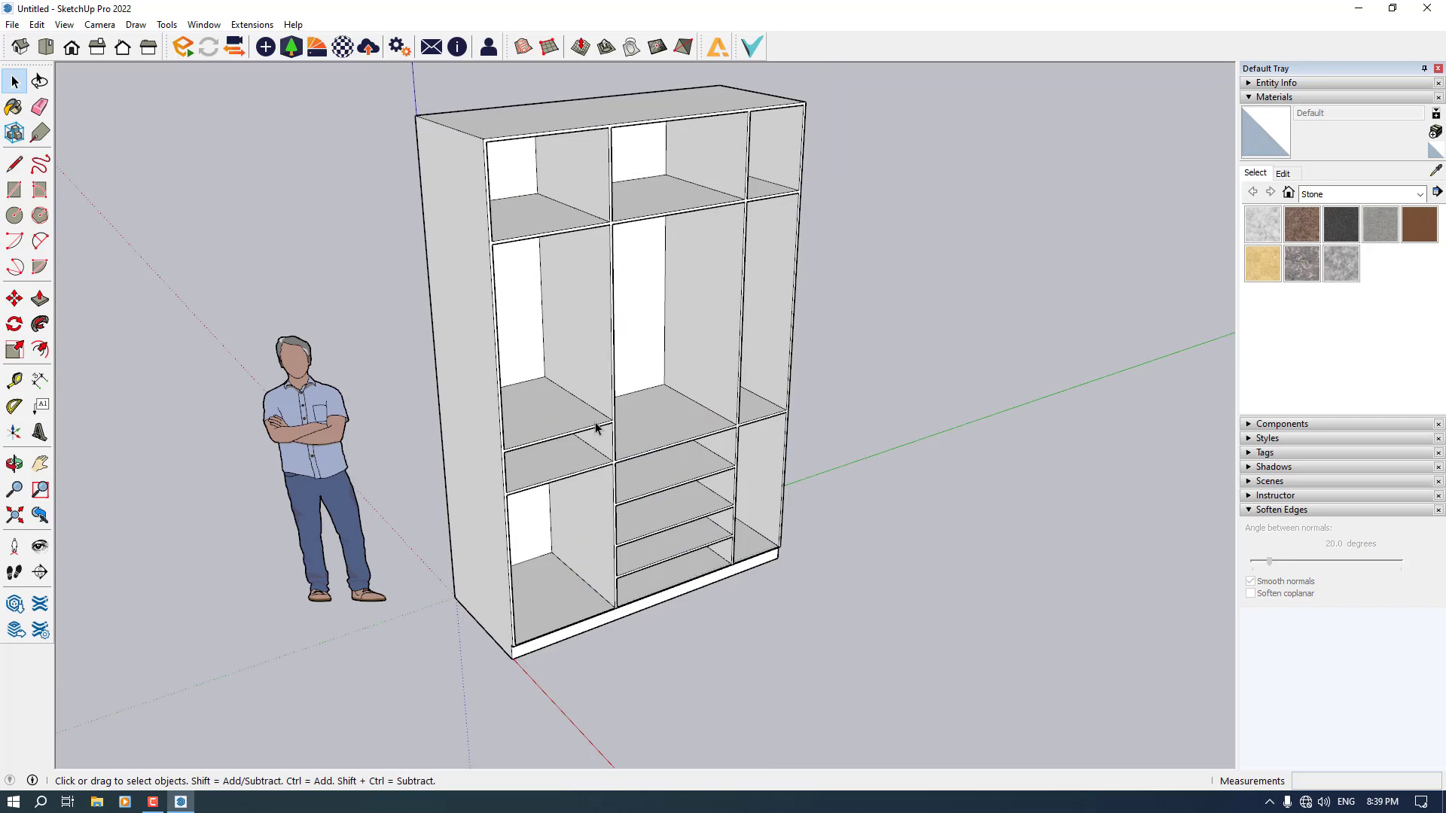
left_click(14, 189)
scroll(485, 145, "up", 4)
left_click(494, 129)
scroll(597, 161, "up", 2)
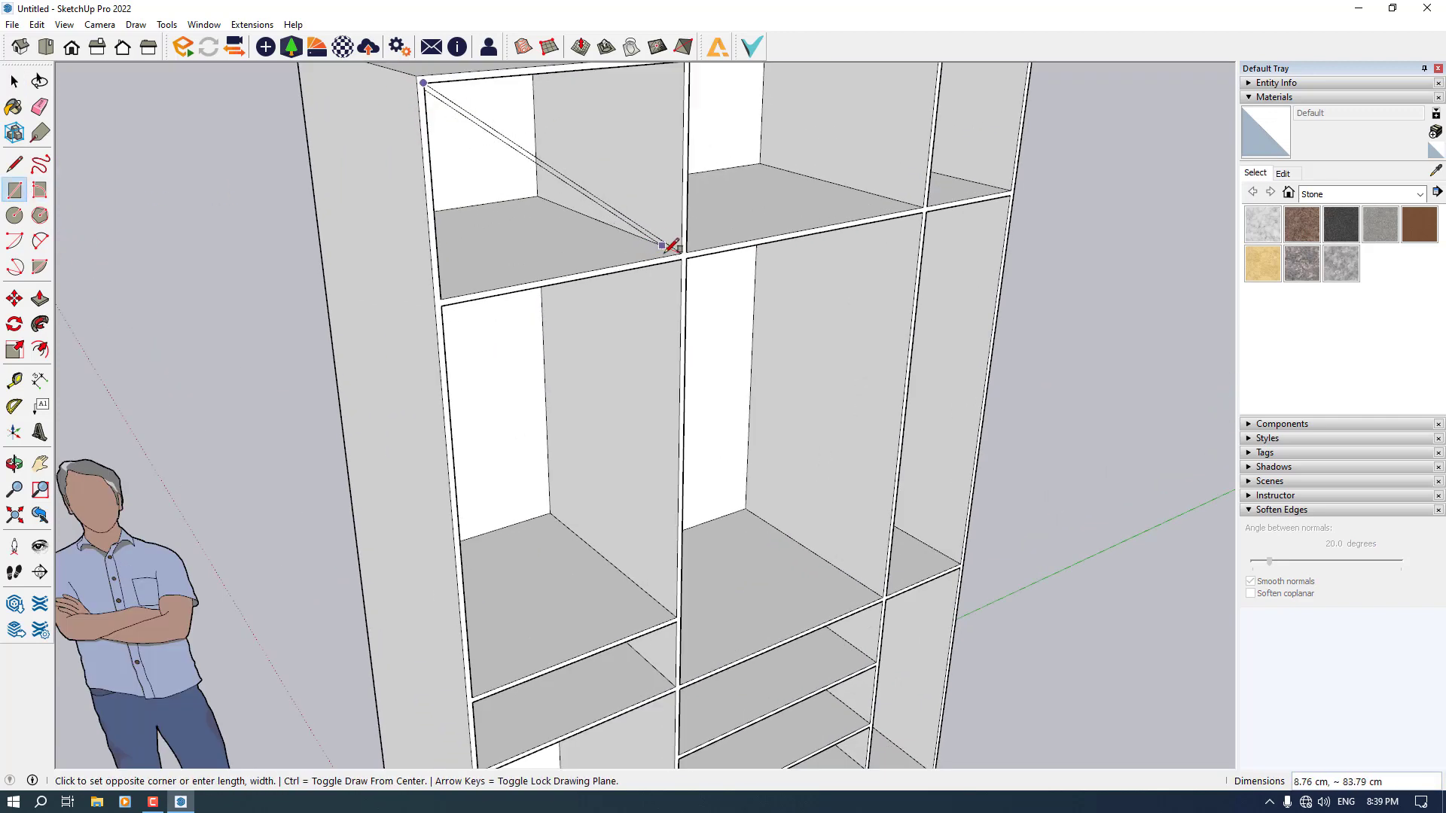
left_click(662, 245)
scroll(556, 216, "down", 5)
Turn the upper-left rectangle into a component.
key("space")
right_click(553, 209)
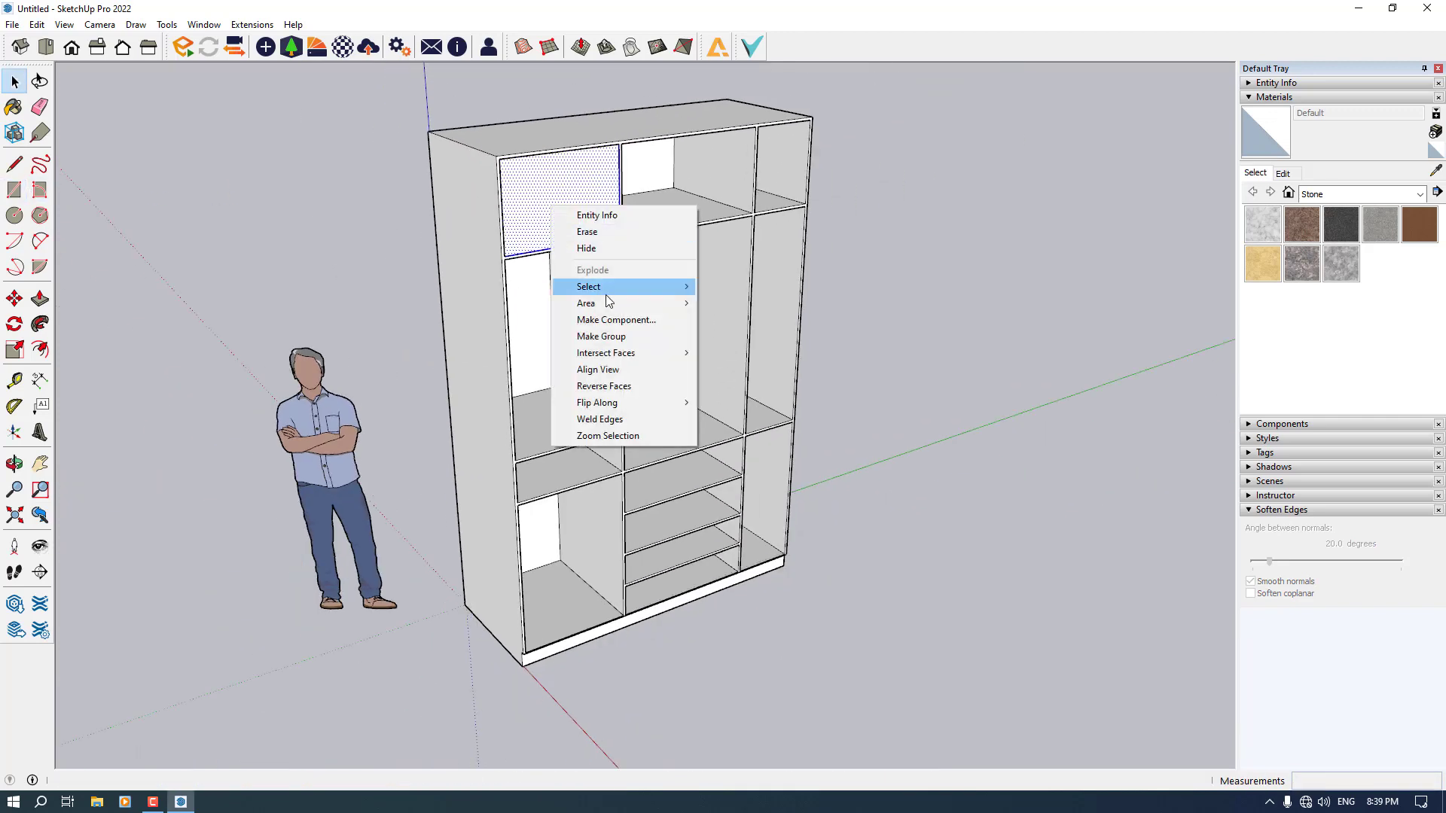
left_click(613, 319)
key("Return")
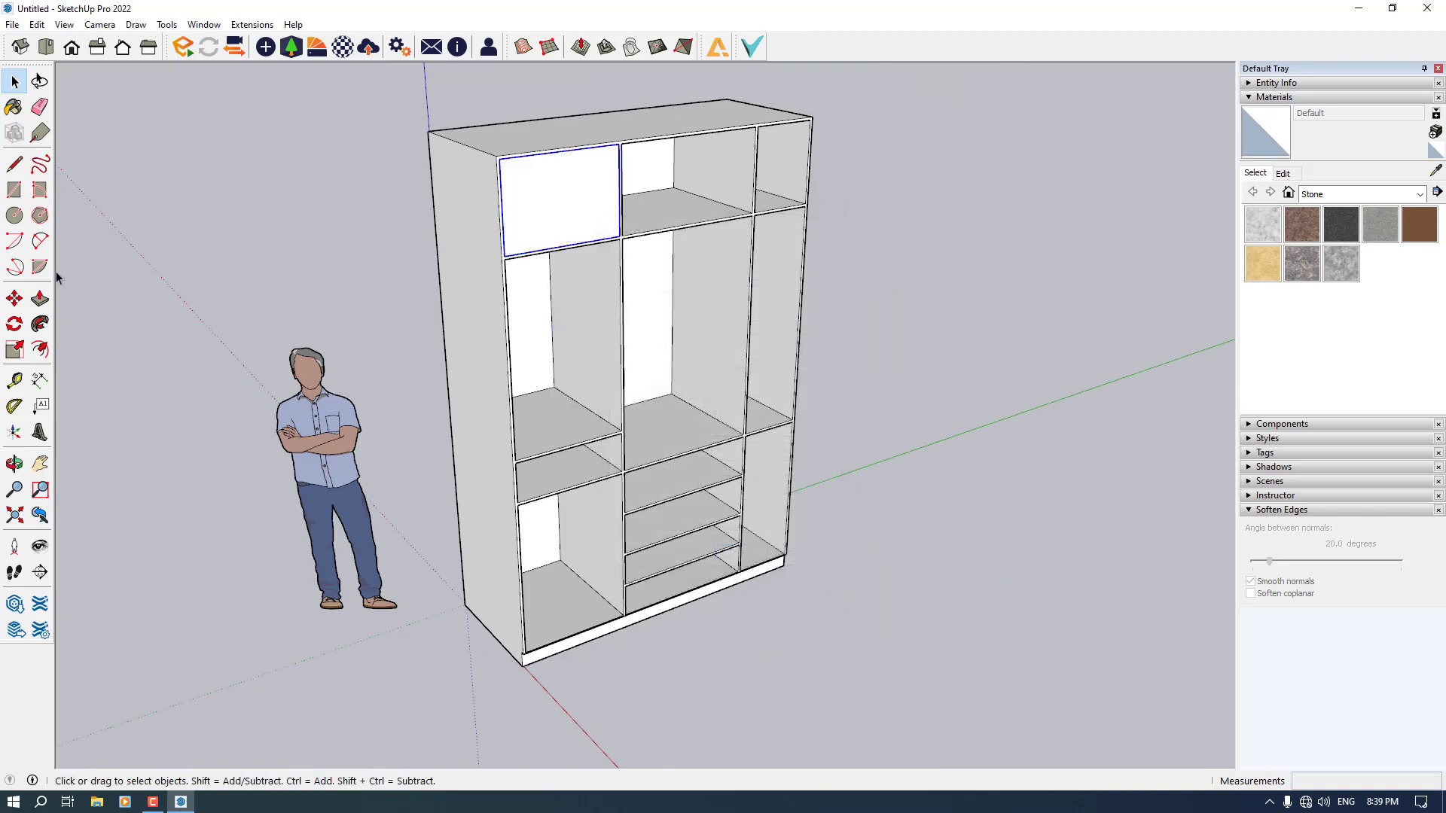
Copy the upper-left door panel 70 cm across to the middle top compartment, and that copy 90 cm to the right one.
left_click(15, 300)
scroll(498, 158, "up", 3)
key("ctrl")
left_click(498, 160)
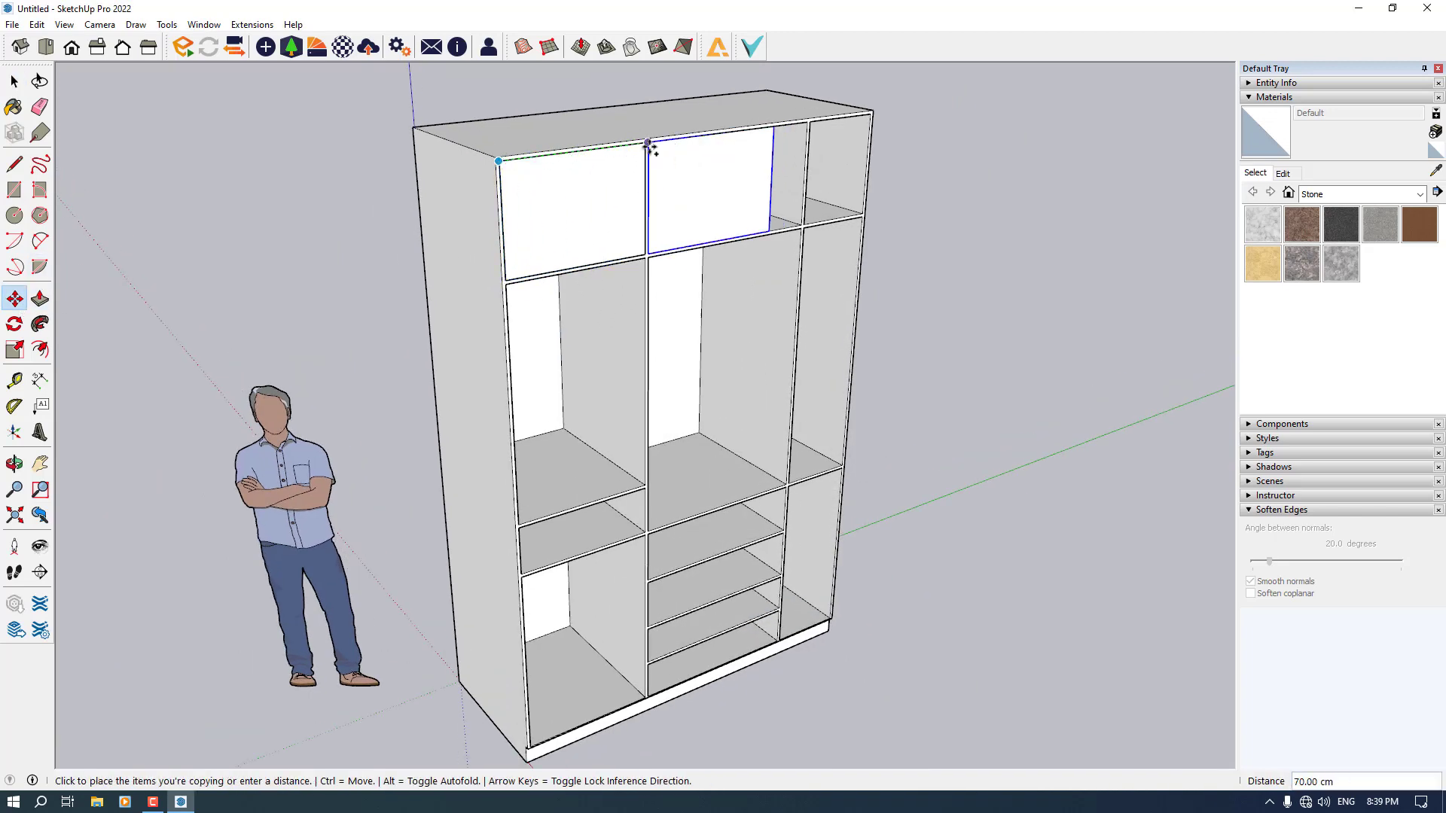
left_click(647, 143)
key("ctrl")
left_click(648, 141)
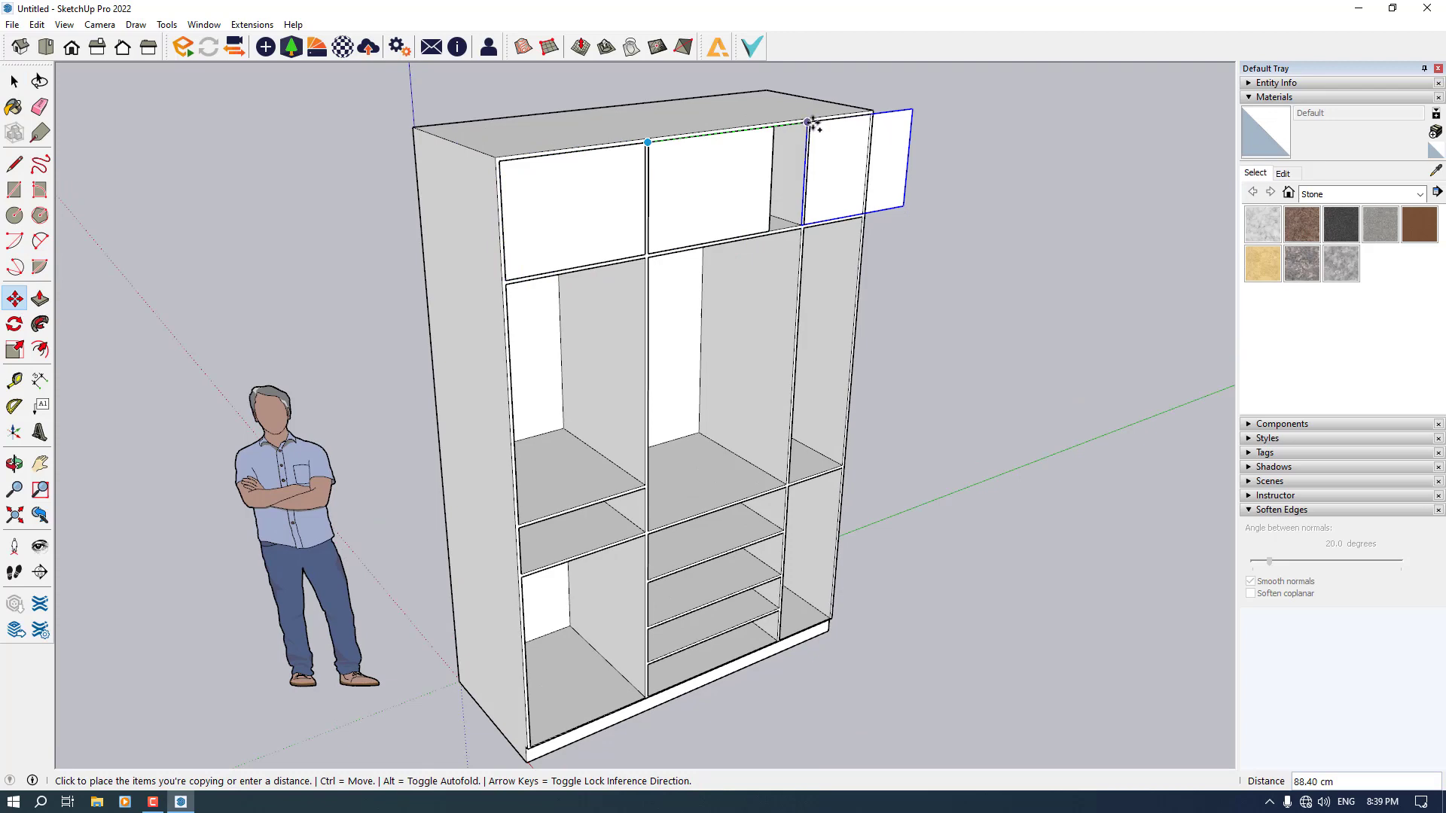
scroll(815, 122, "up", 3)
left_click(814, 123)
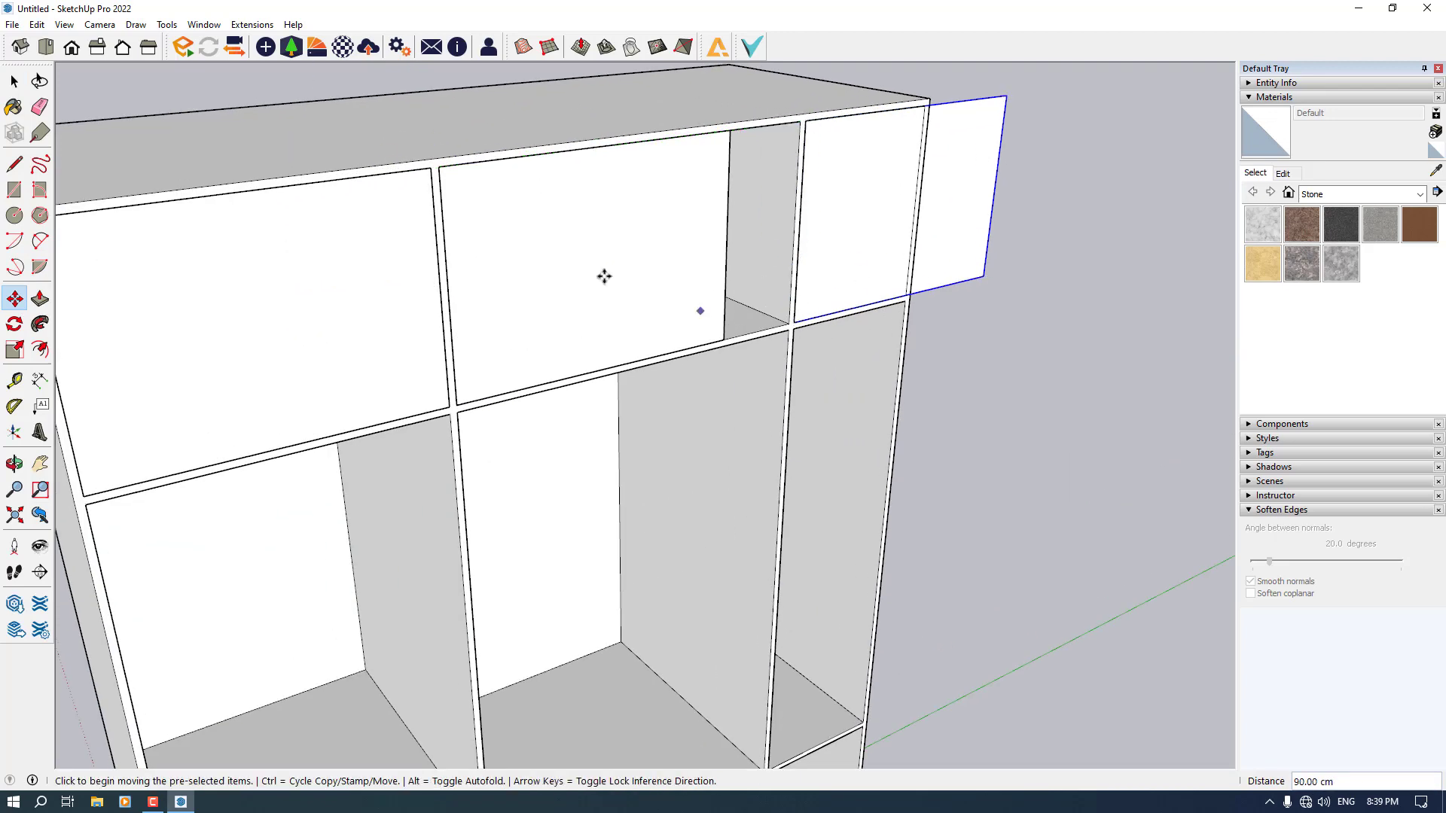
key("space")
Scale the middle top panel along the green axis so that it fills the width of its compartment.
scroll(588, 265, "down", 3)
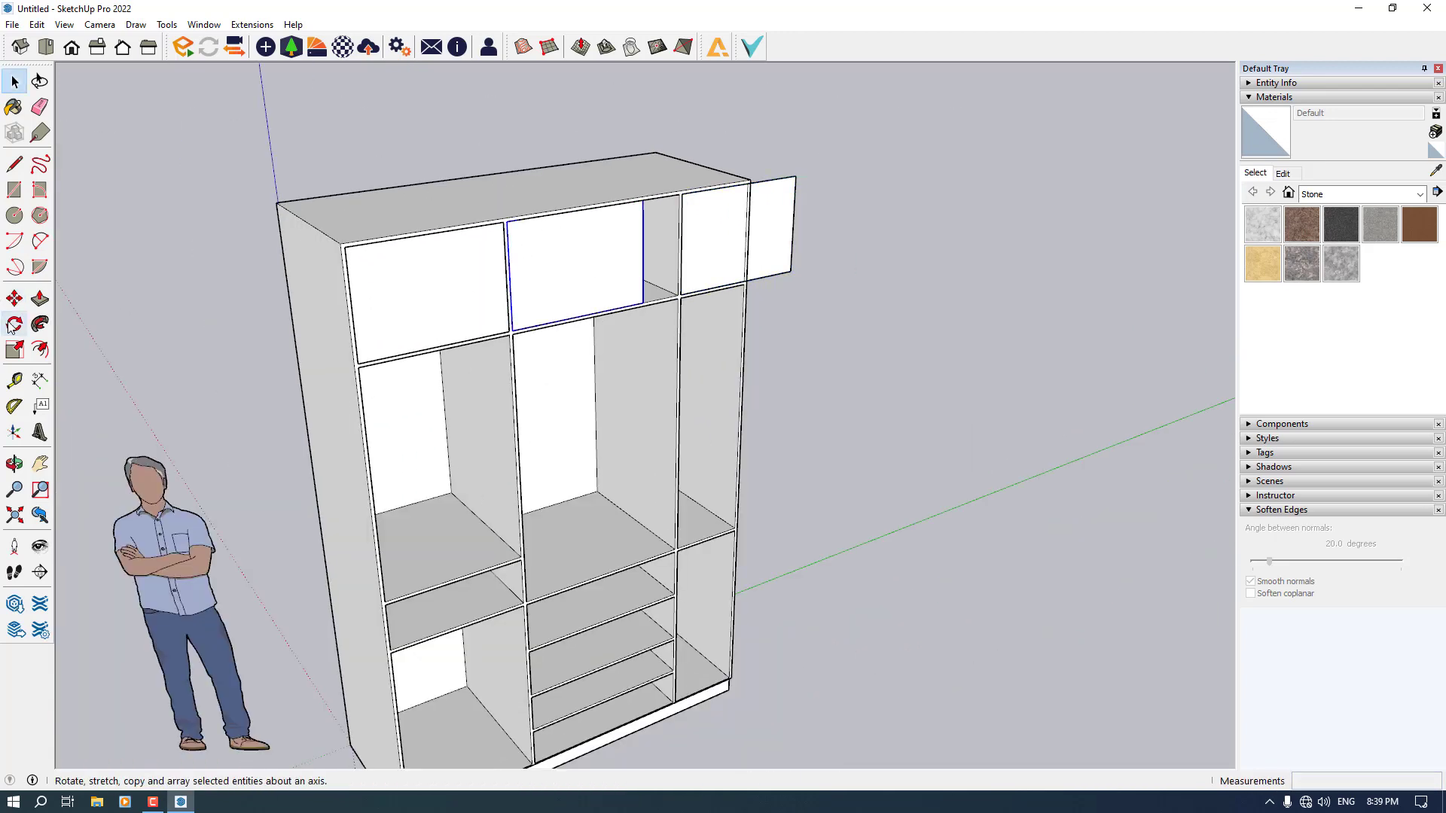
left_click(40, 350)
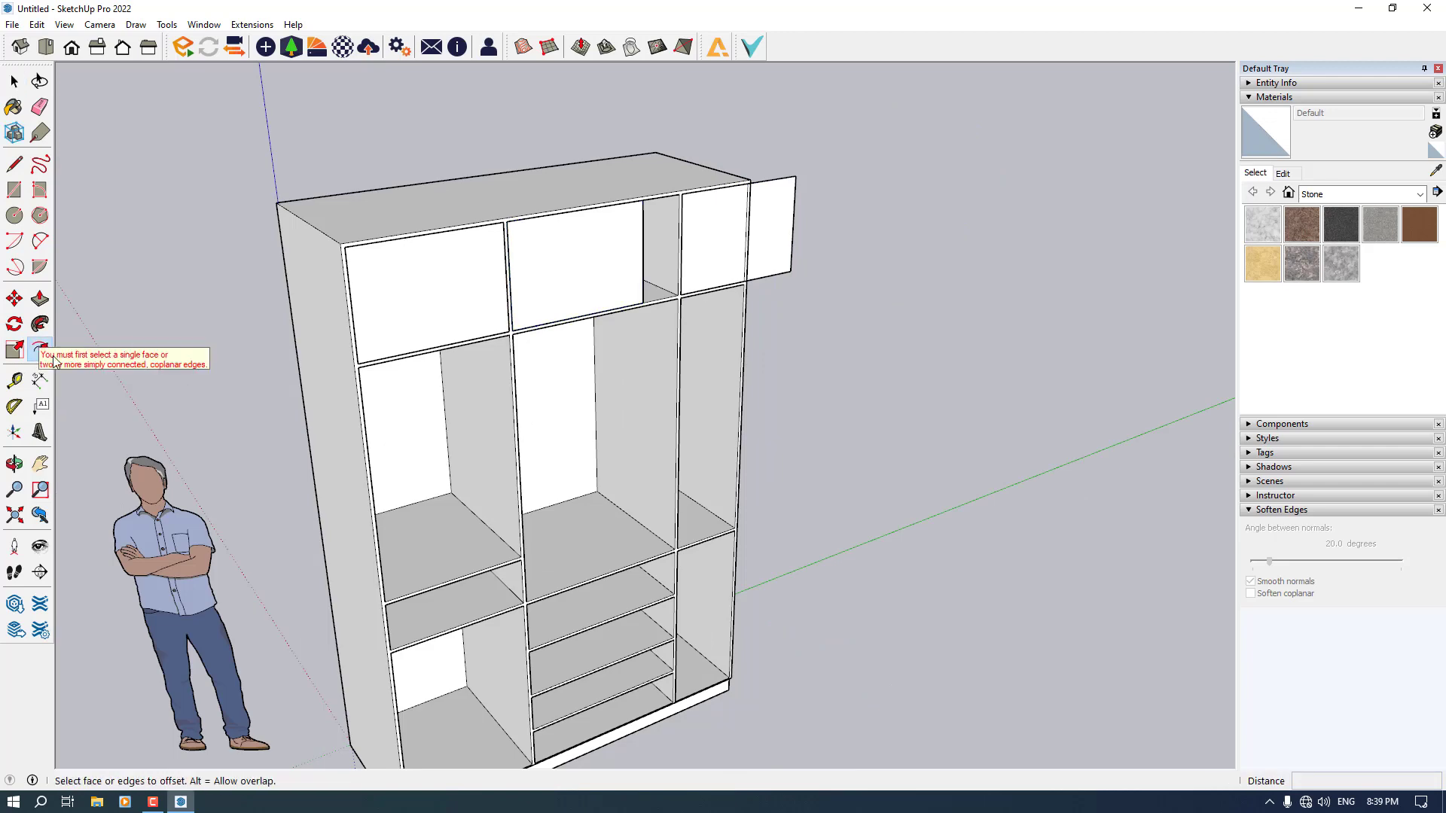
left_click(22, 356)
left_click(644, 253)
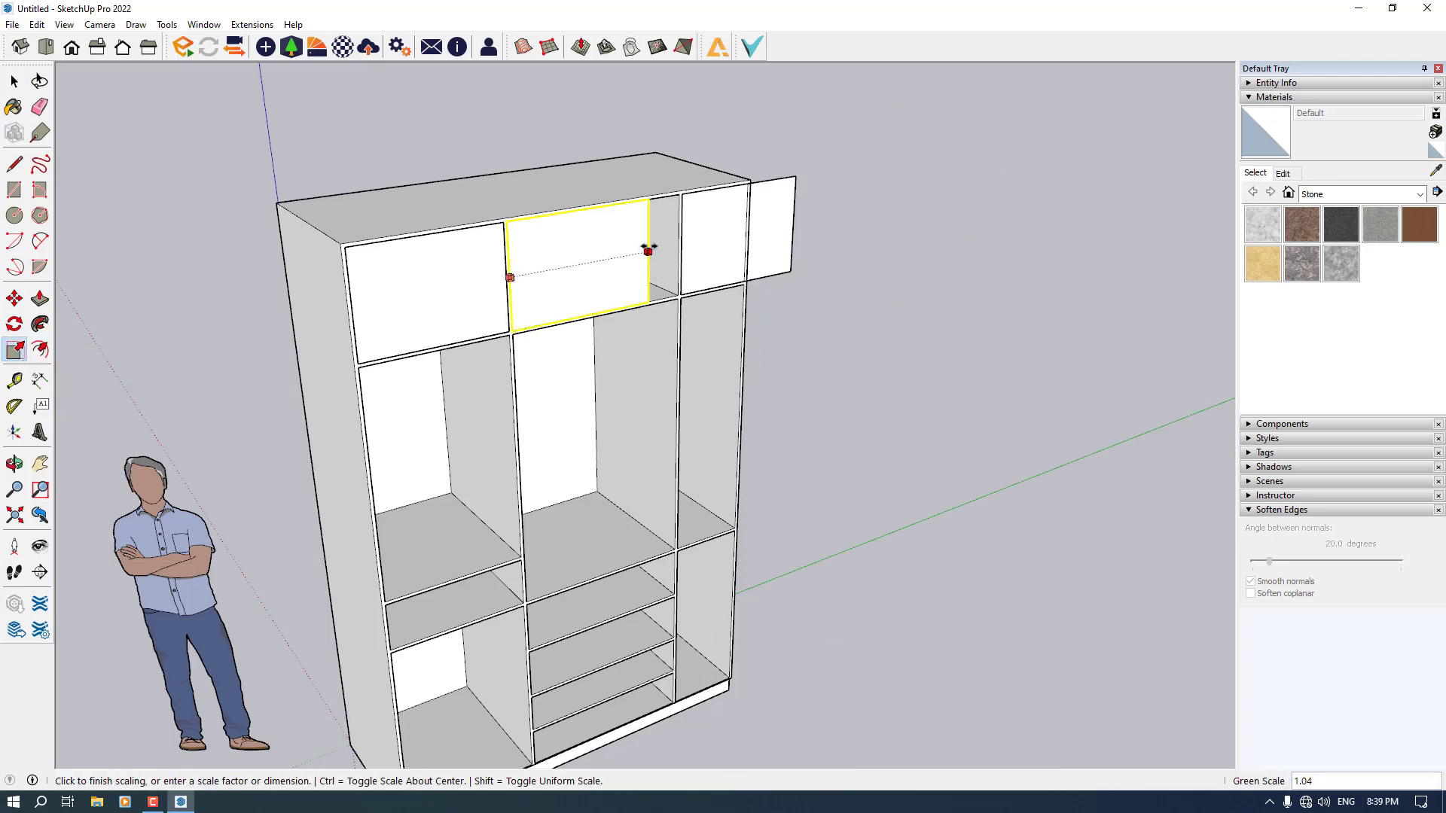
scroll(663, 241, "up", 5)
middle_click_drag(688, 194, 761, 191)
scroll(761, 190, "up", 1)
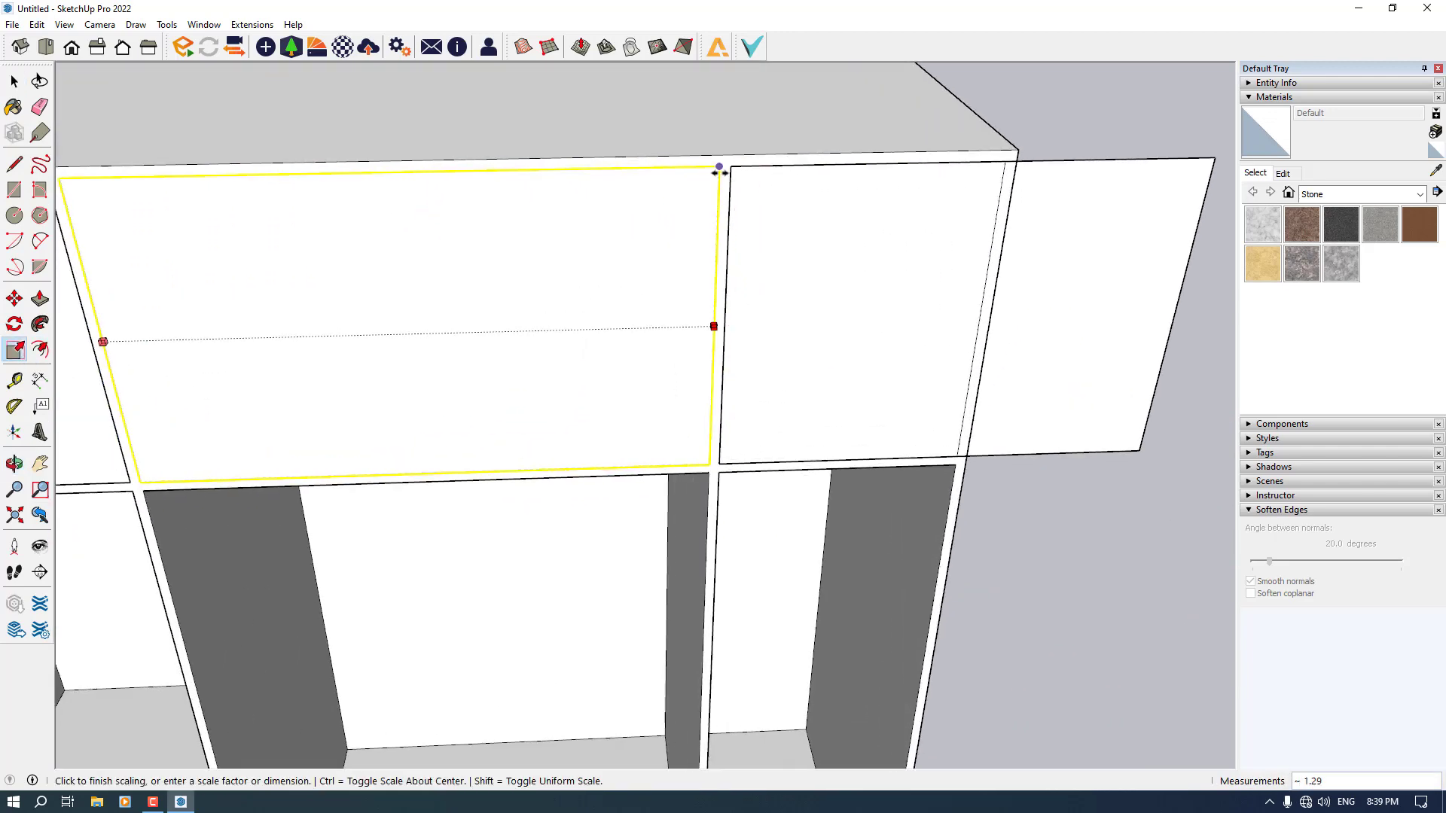
left_click(718, 169)
scroll(752, 202, "down", 2)
key("space")
Scale the right top panel down along the green axis to fit the width of its compartment.
left_click(954, 246)
middle_click_drag(749, 248, 439, 230)
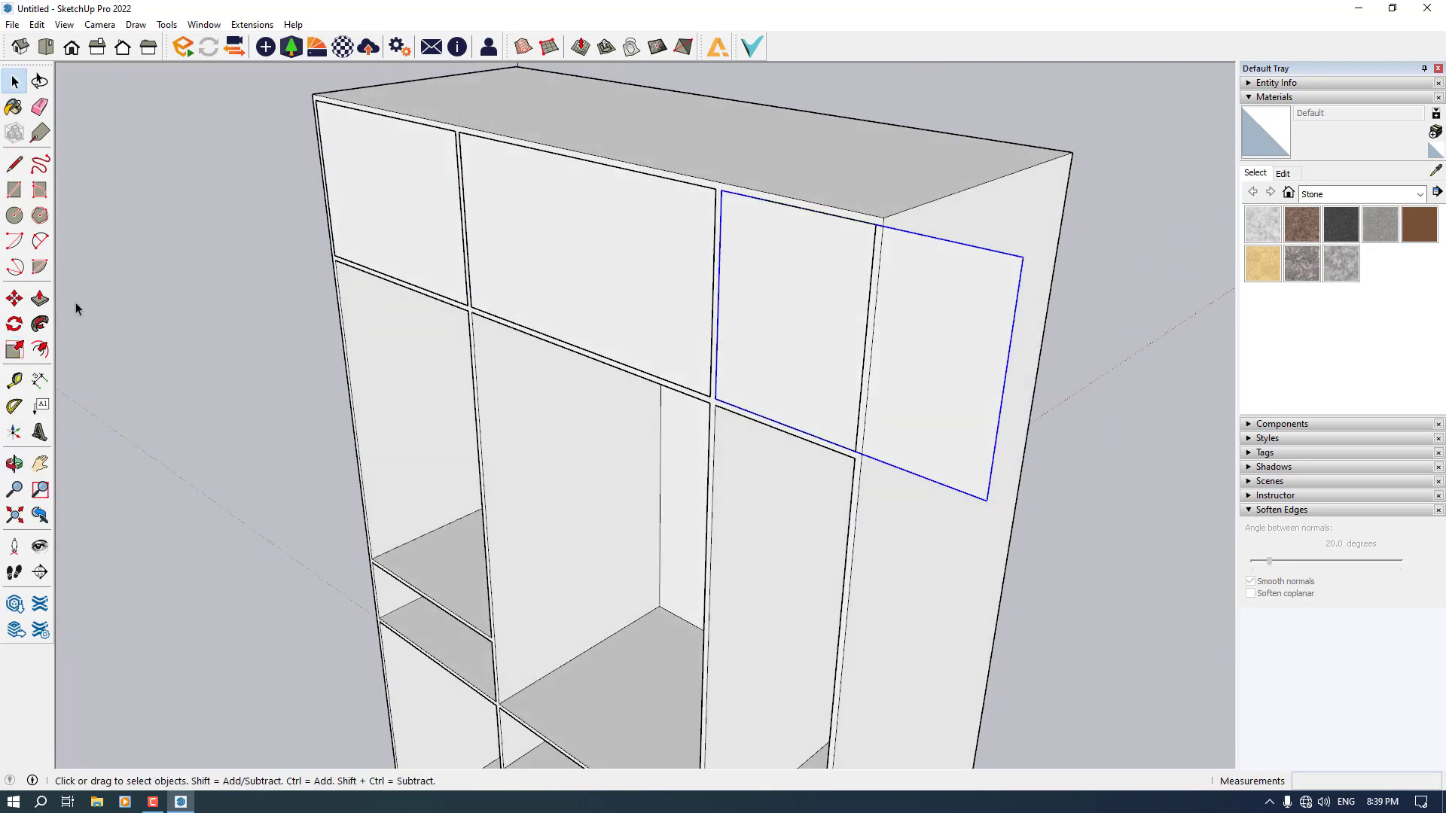
left_click(20, 351)
left_click(1004, 386)
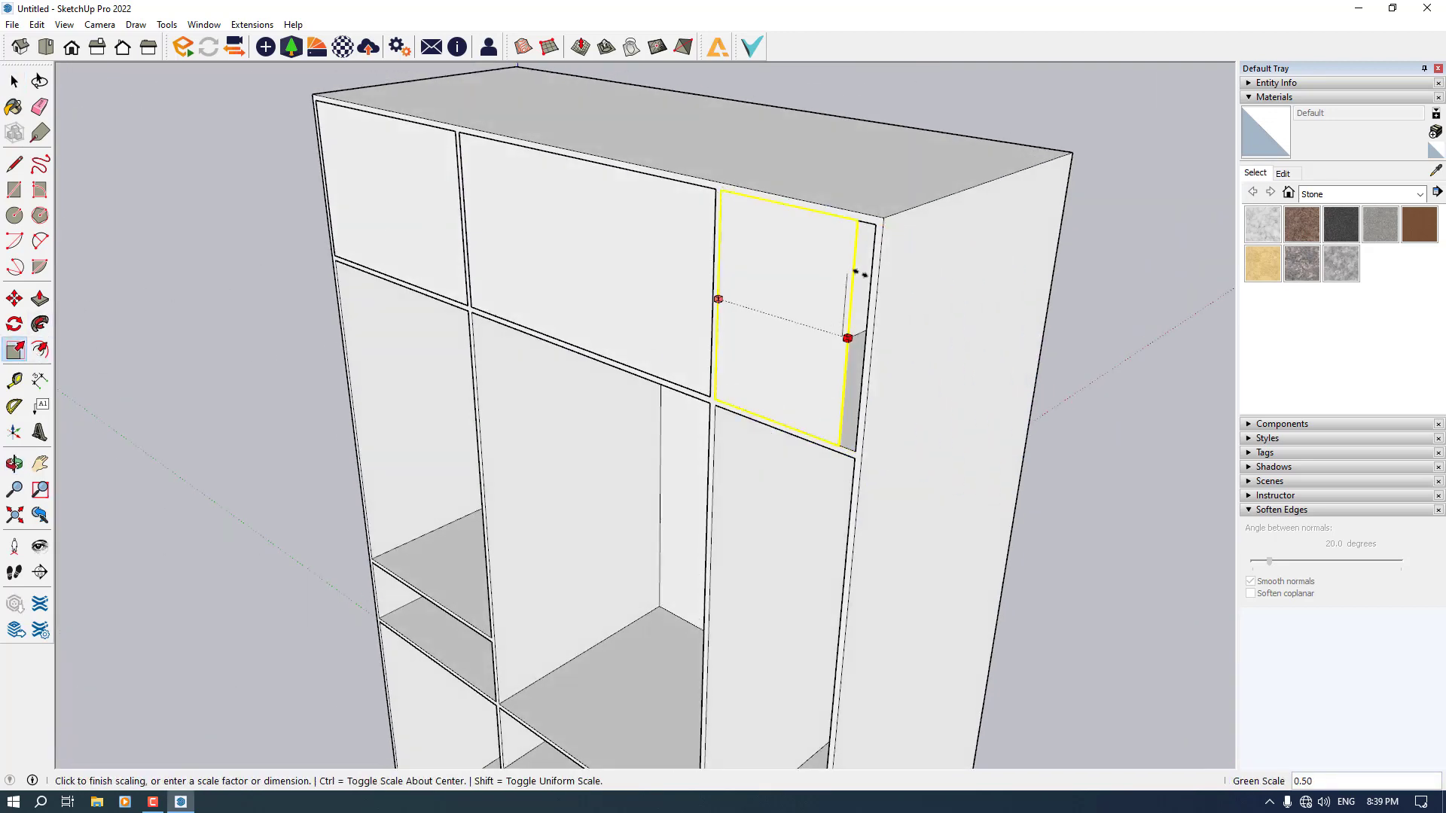
left_click(869, 339)
key("space")
scroll(718, 194, "down", 4)
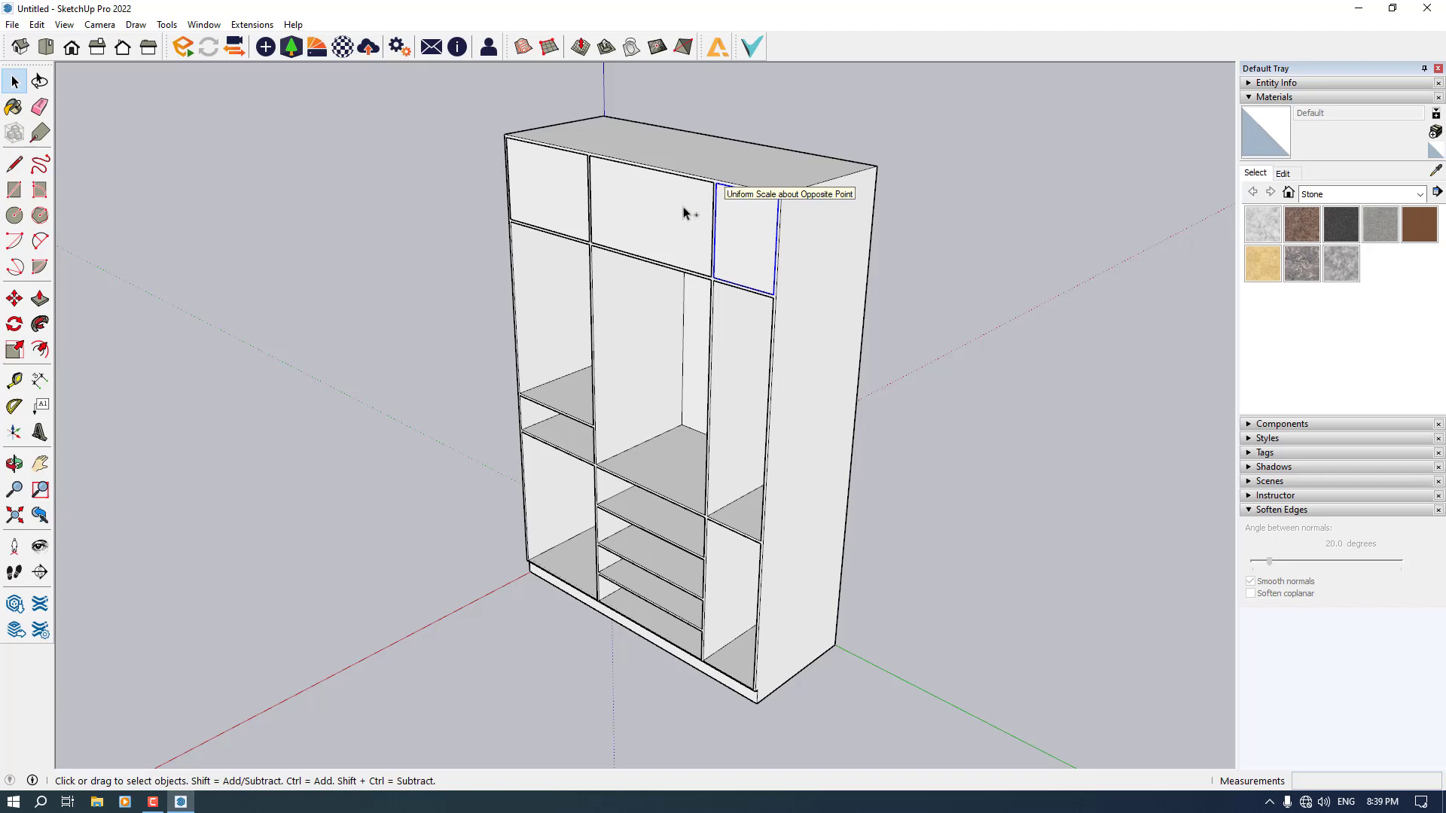
Copy the three top panels 114 cm down to the lower edge of the left column's tall compartment.
scroll(512, 220, "up", 2)
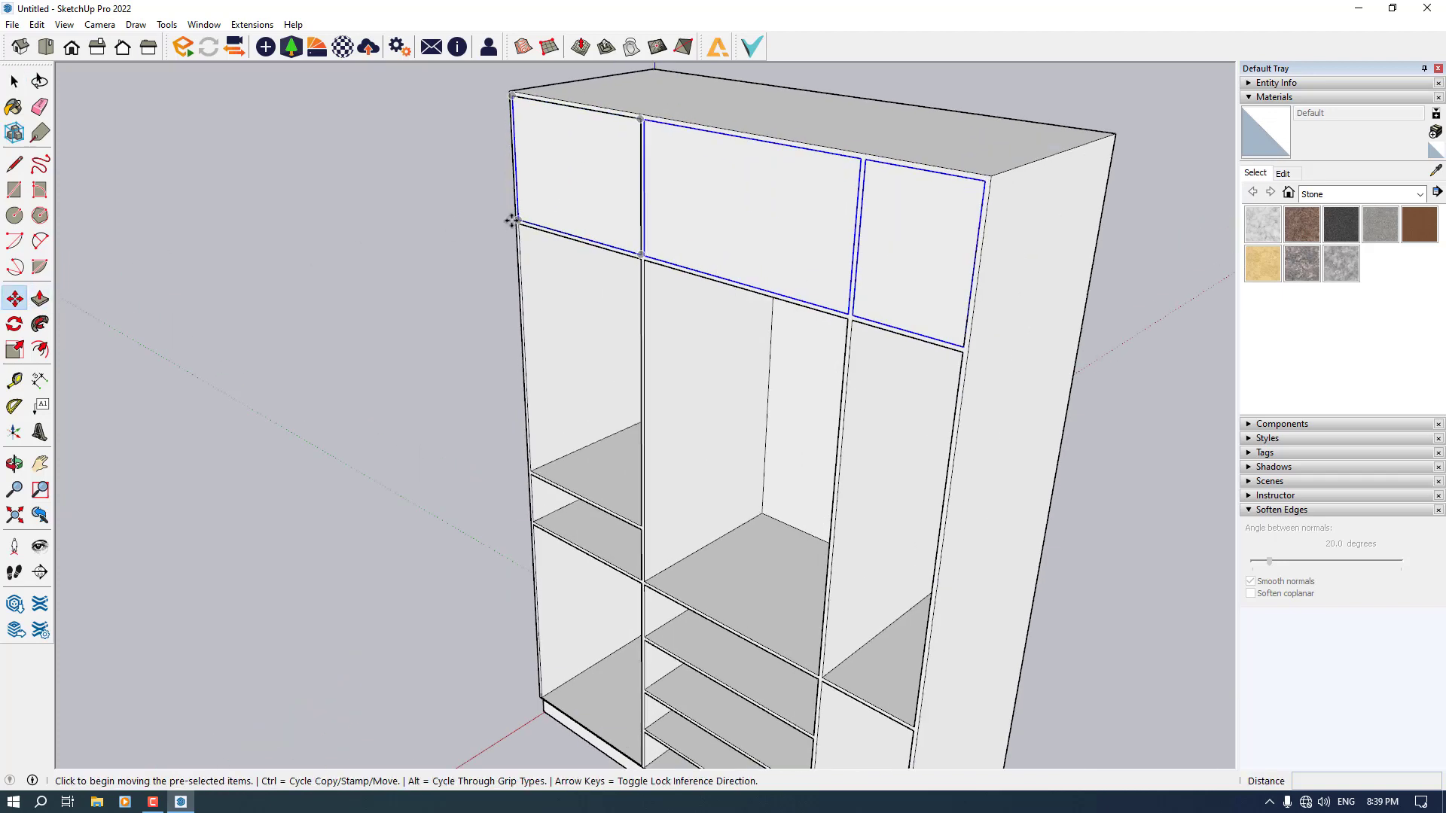
scroll(518, 220, "up", 4)
left_click(512, 222)
key("ctrl")
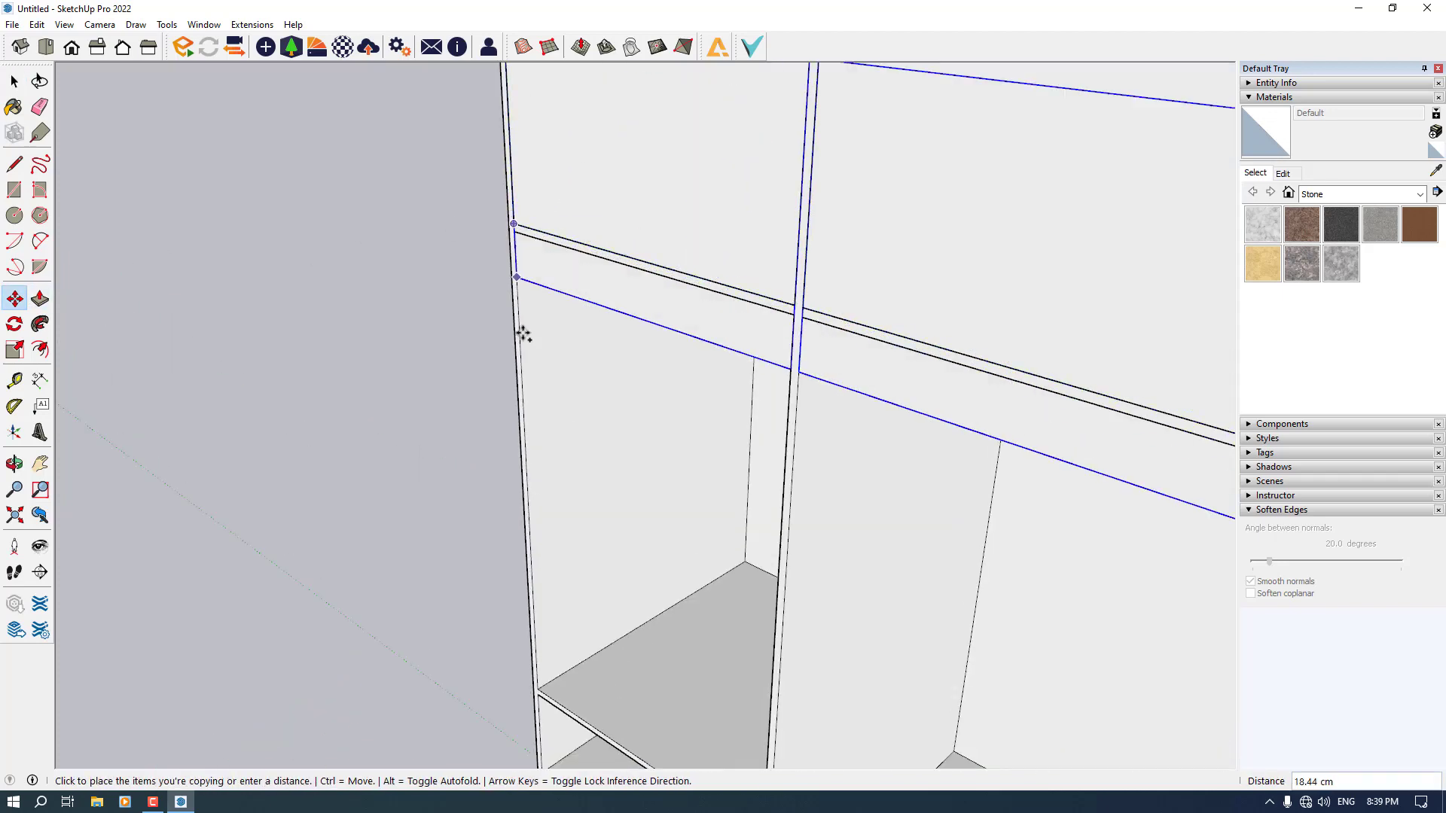
middle_click_drag(561, 527, 598, 122, "shift")
scroll(581, 283, "down", 3)
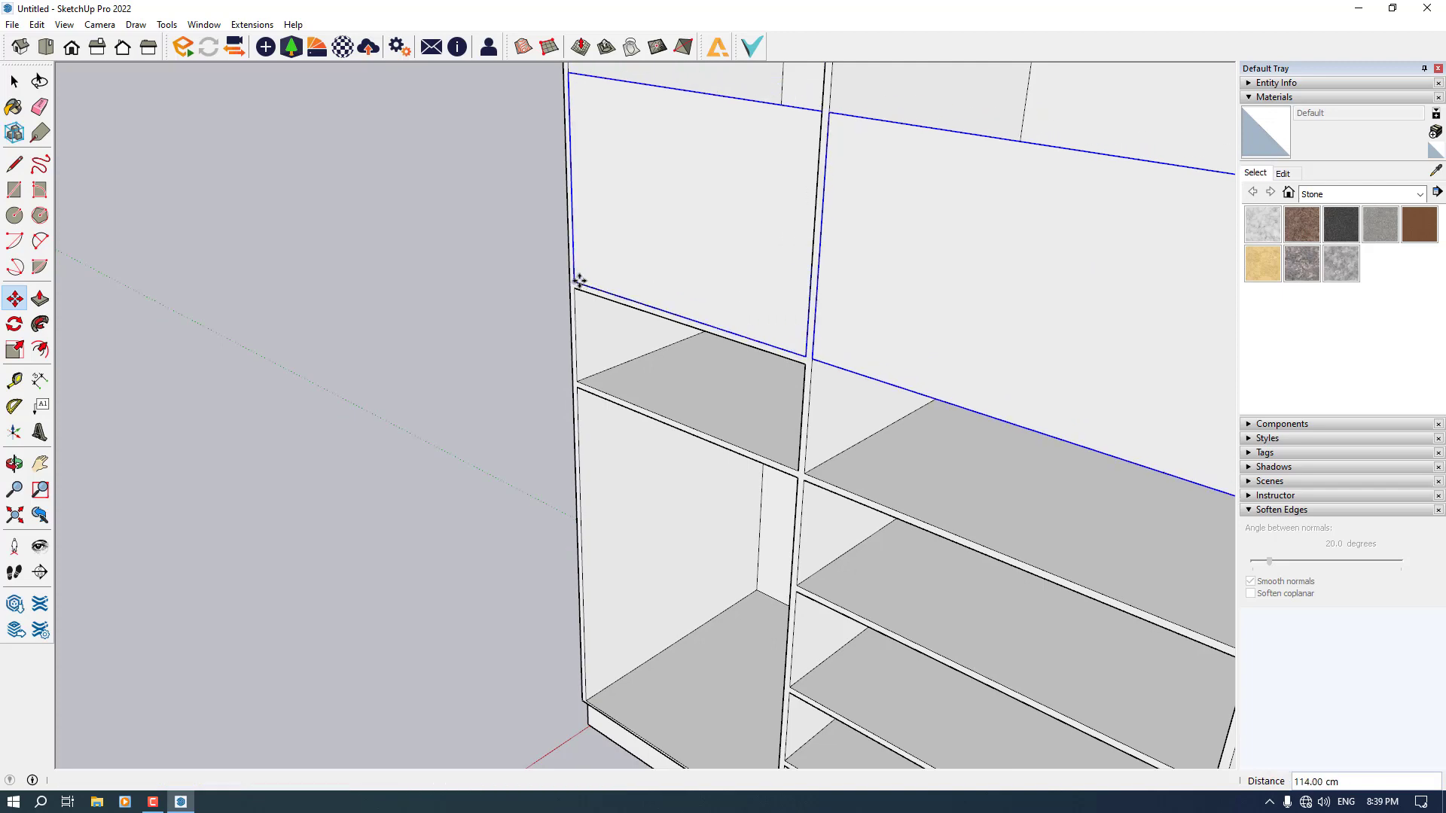
scroll(578, 281, "down", 4)
Stretch the copied middle panel upward to the top edge of the tall middle compartment.
key("space")
left_click(688, 296)
left_click(15, 349)
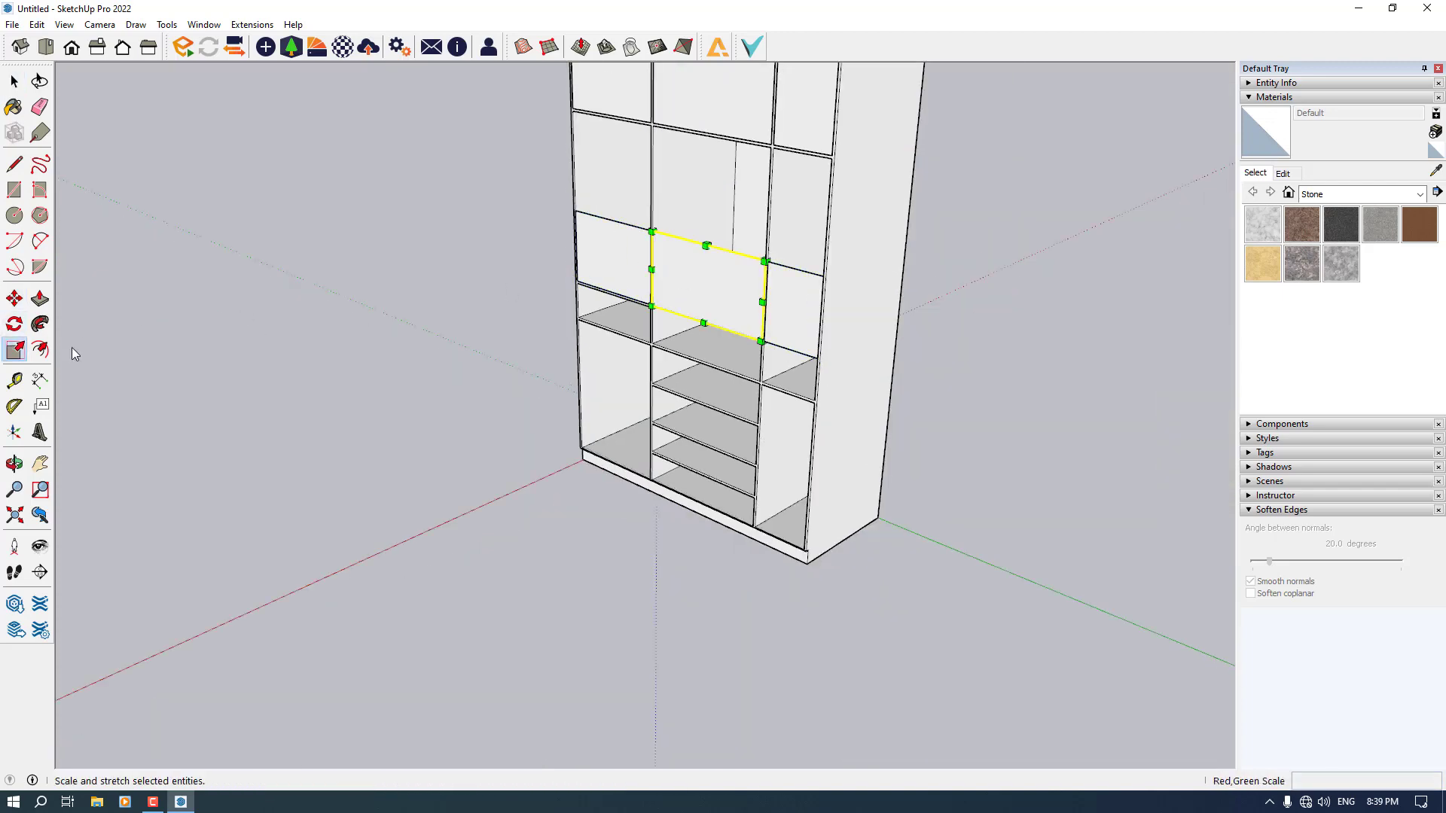
left_click(707, 247)
scroll(691, 139, "up", 5)
left_click(661, 117)
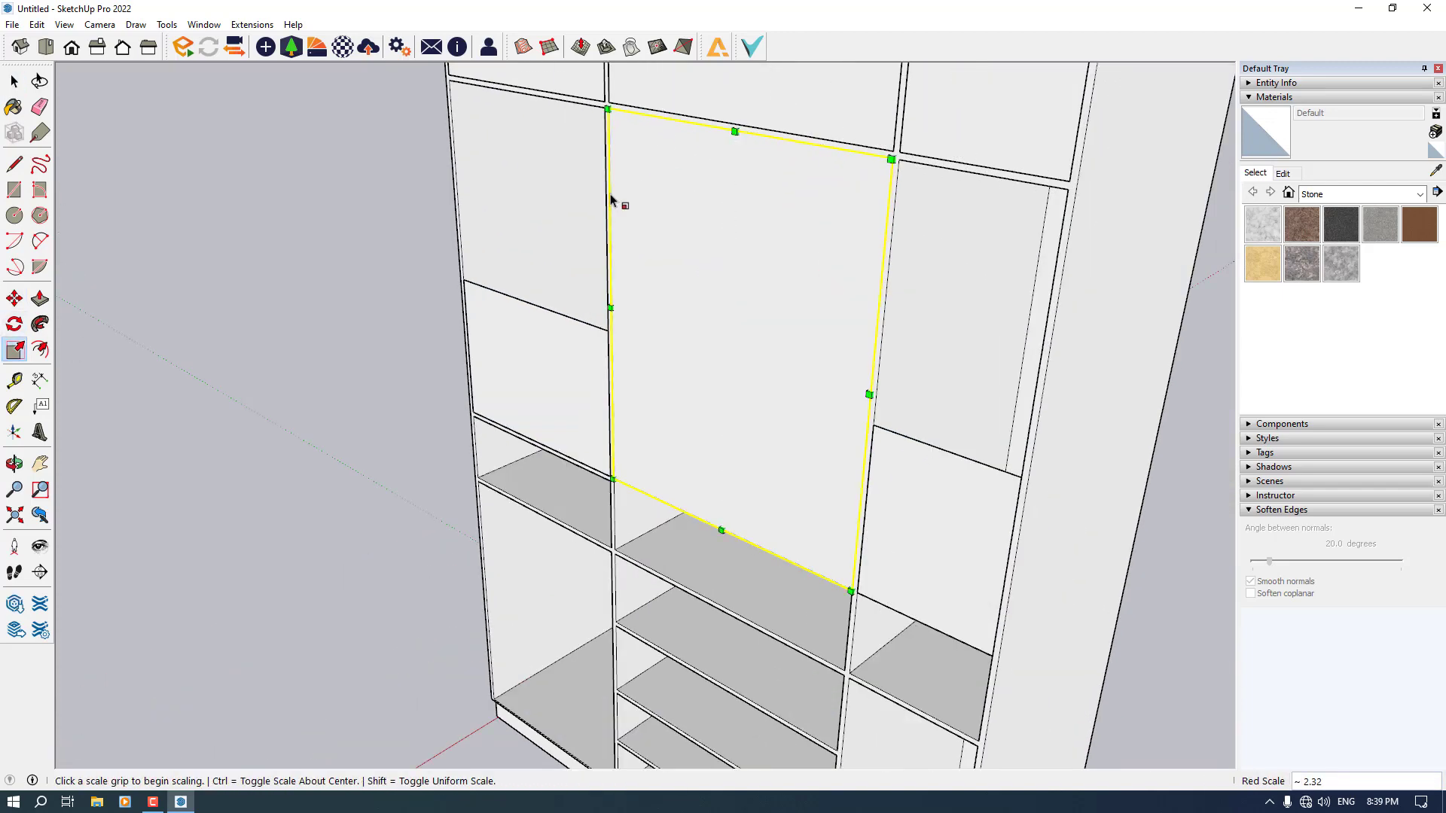
Scale the copied left panel upward to the top edge of the left column's tall compartment.
key("space")
left_click(531, 332)
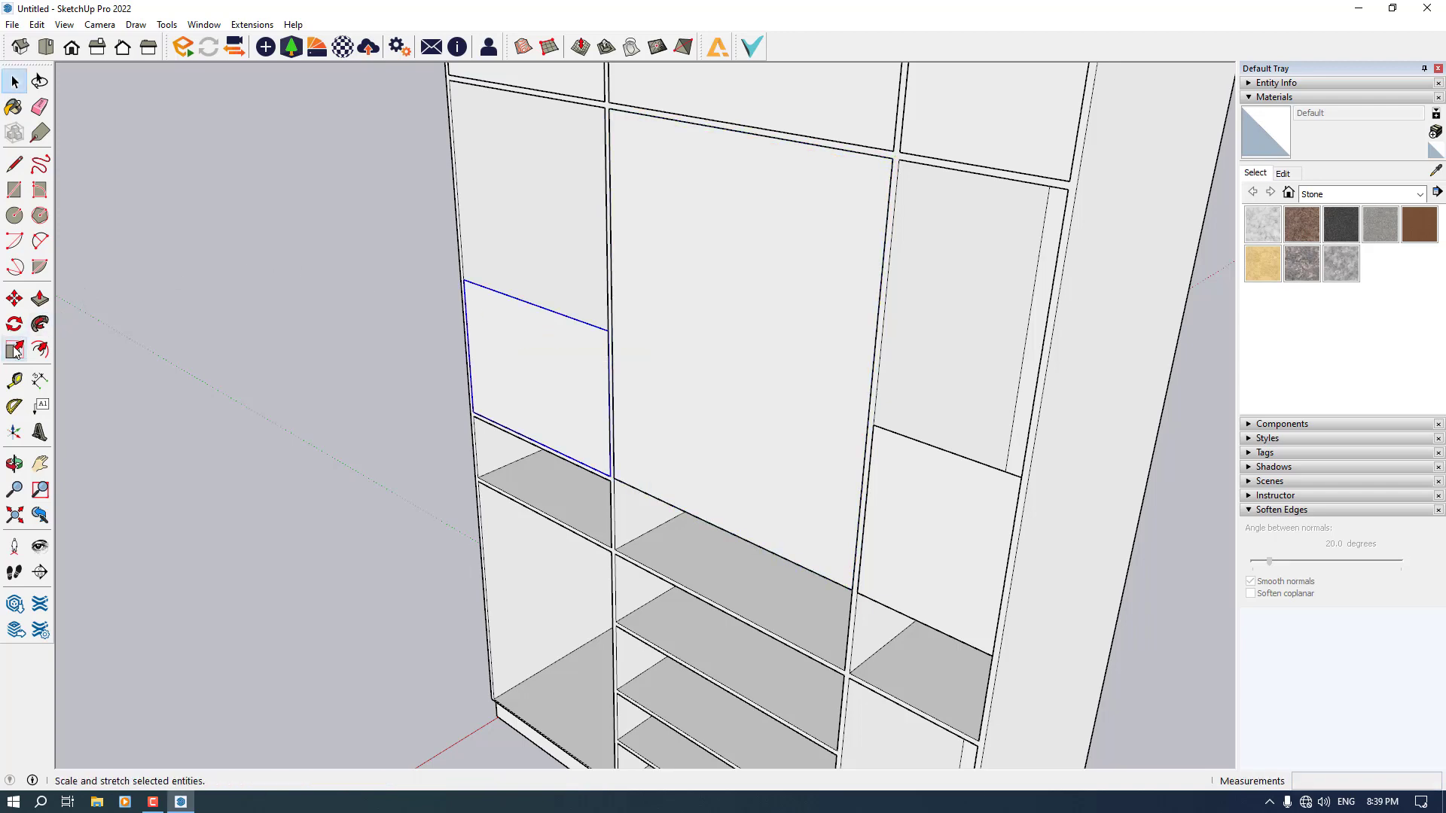
left_click(15, 350)
left_click(531, 300)
key("Escape")
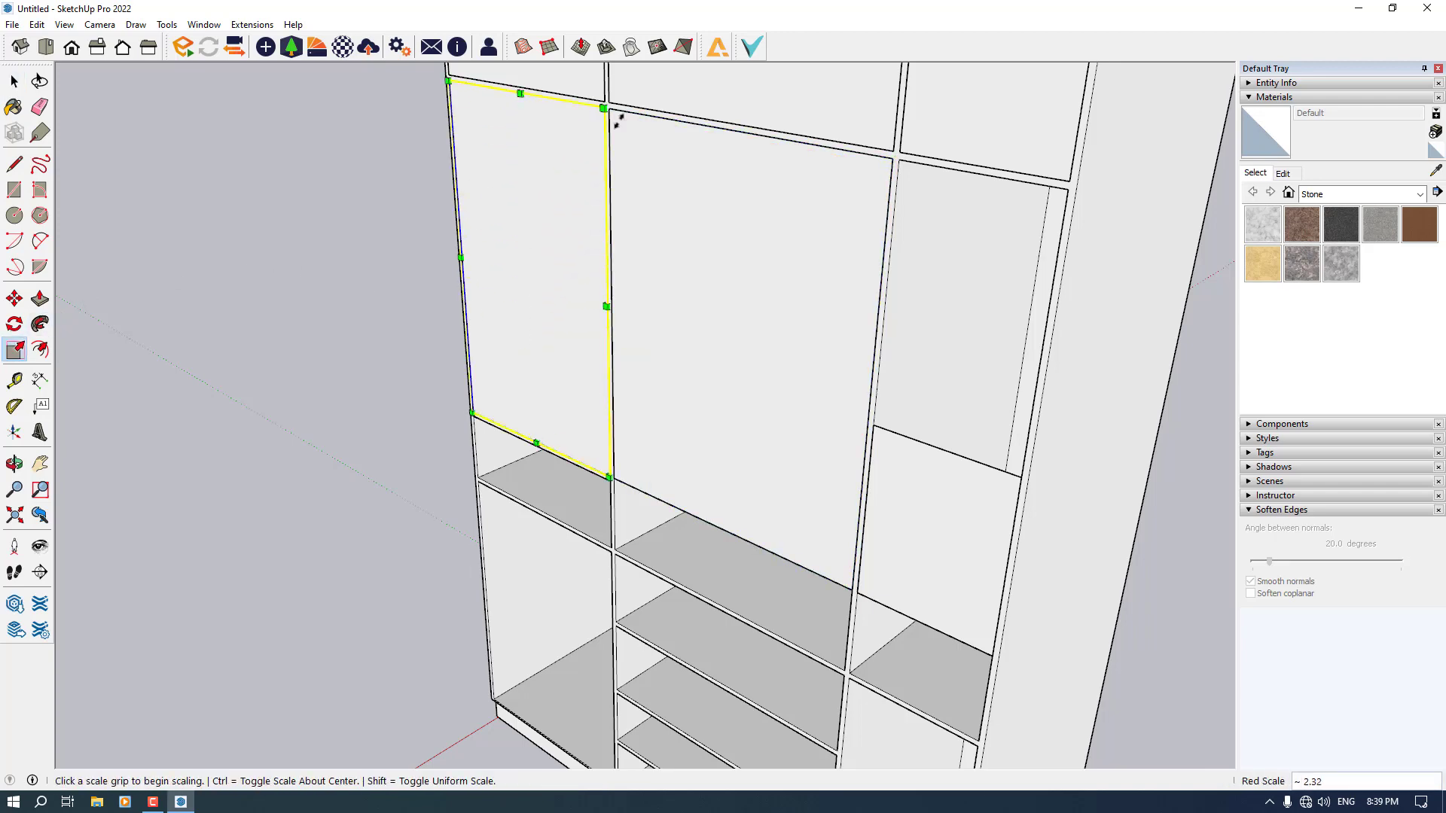
key("space")
Scale the copied right panel up and down so that it fills the full height of the right column's tall compartment.
scroll(852, 367, "down", 5)
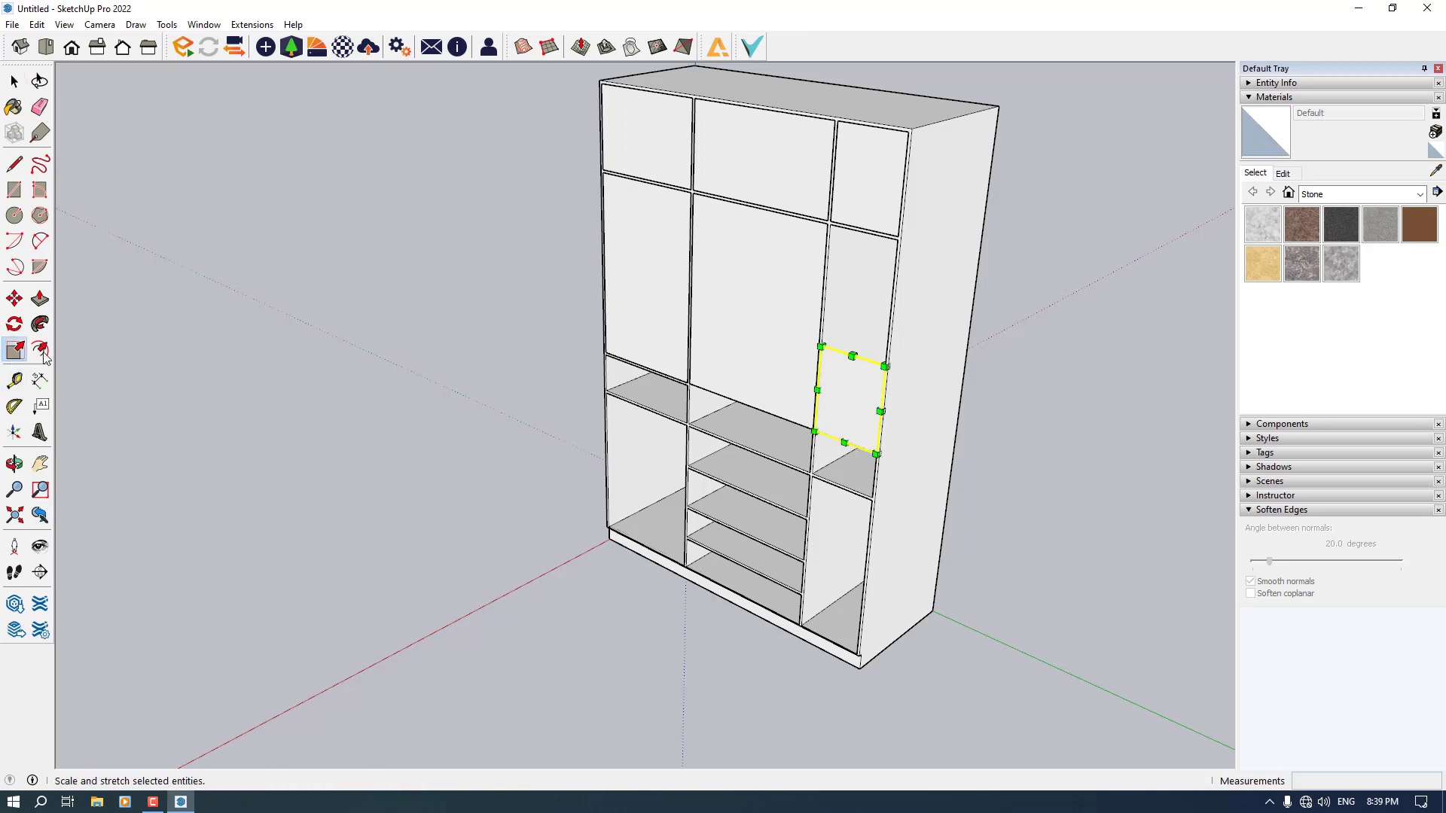
left_click(849, 354)
scroll(830, 225, "up", 3)
left_click(831, 225)
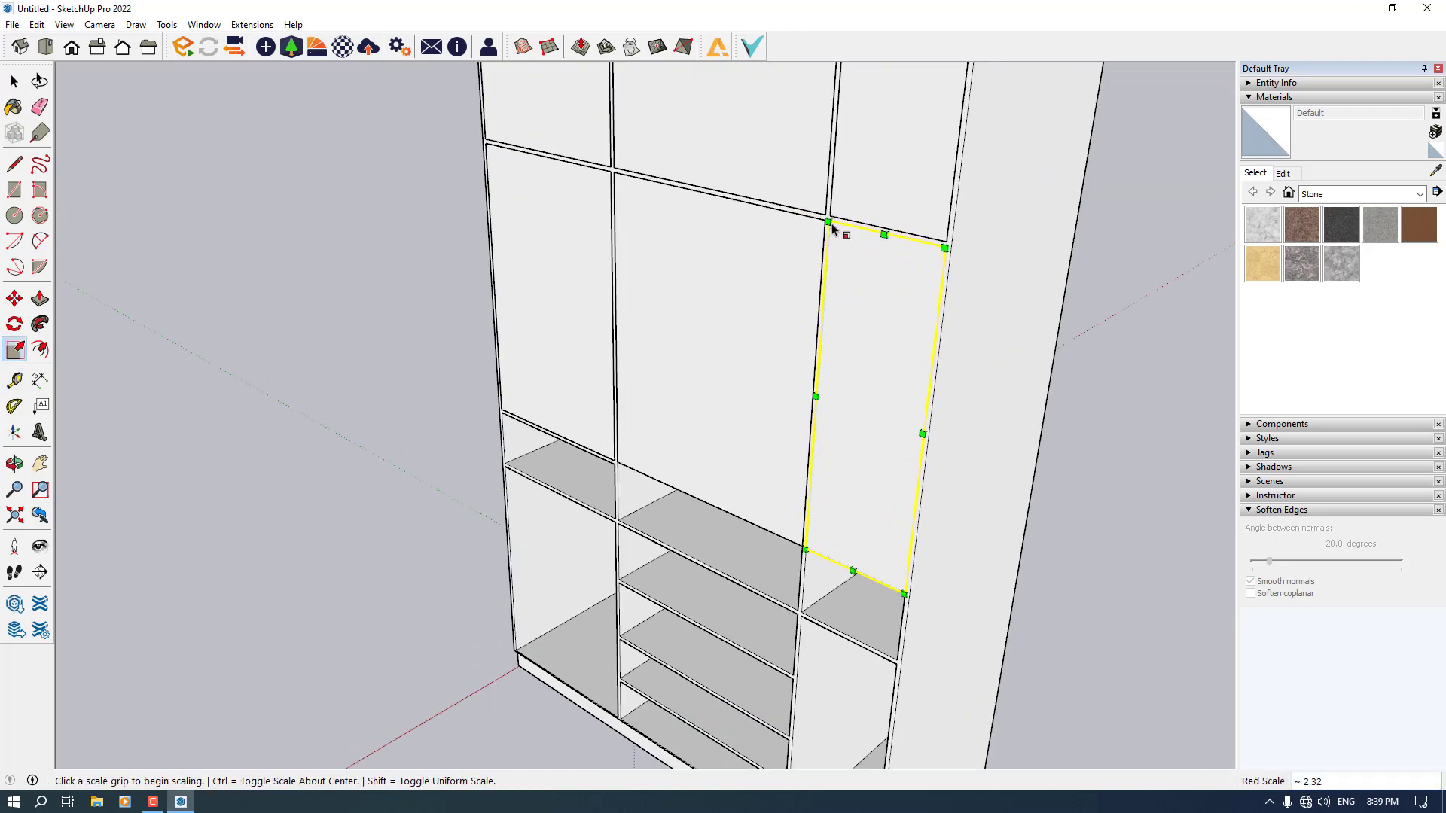
scroll(827, 230, "down", 5)
scroll(786, 385, "up", 4)
left_click(801, 406)
scroll(819, 454, "up", 2)
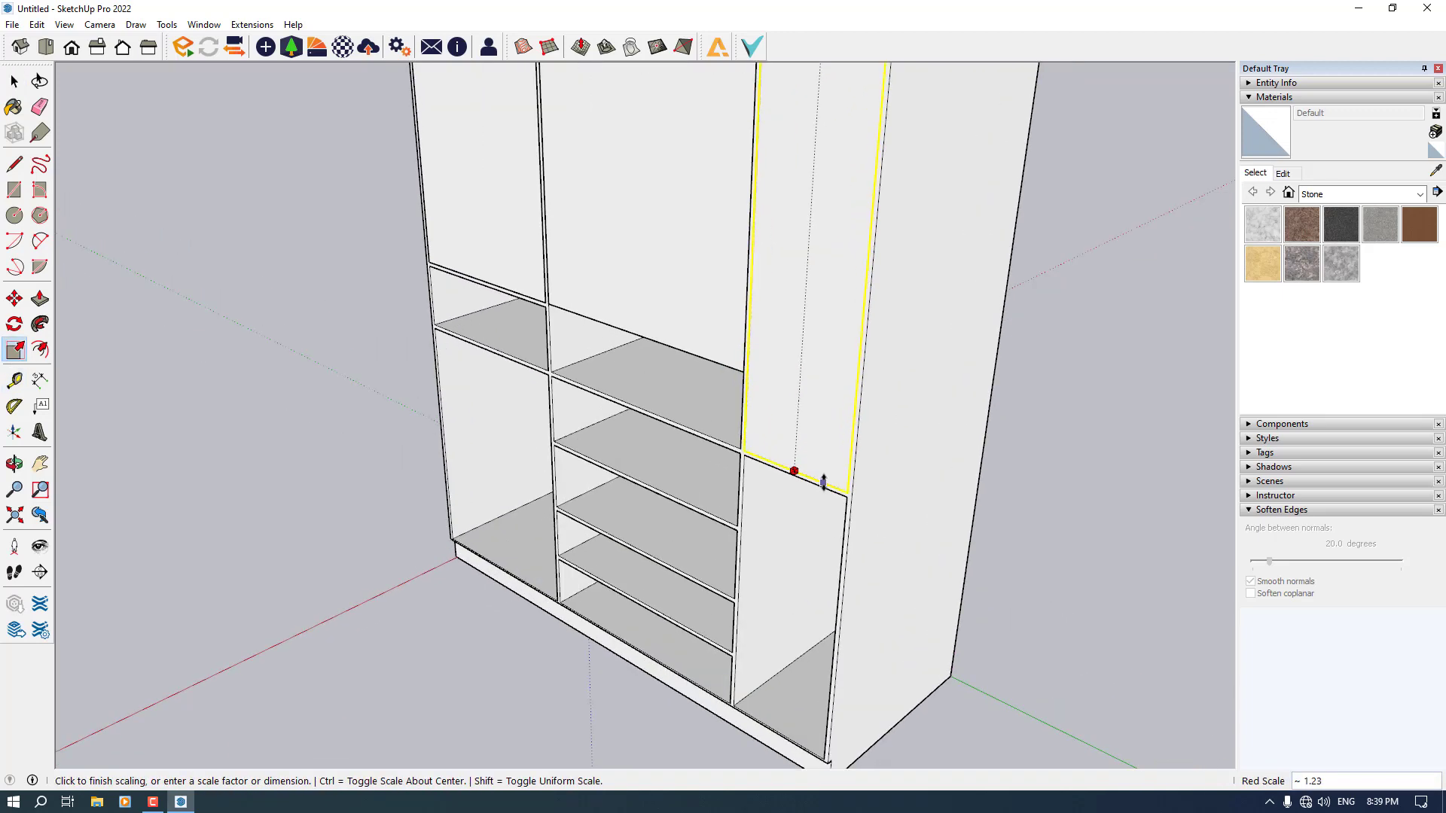
left_click(821, 484)
key("space")
Stretch the tall middle panel downward to the lower edge of its compartment, just above the drawer openings.
left_click(646, 337)
left_click(15, 349)
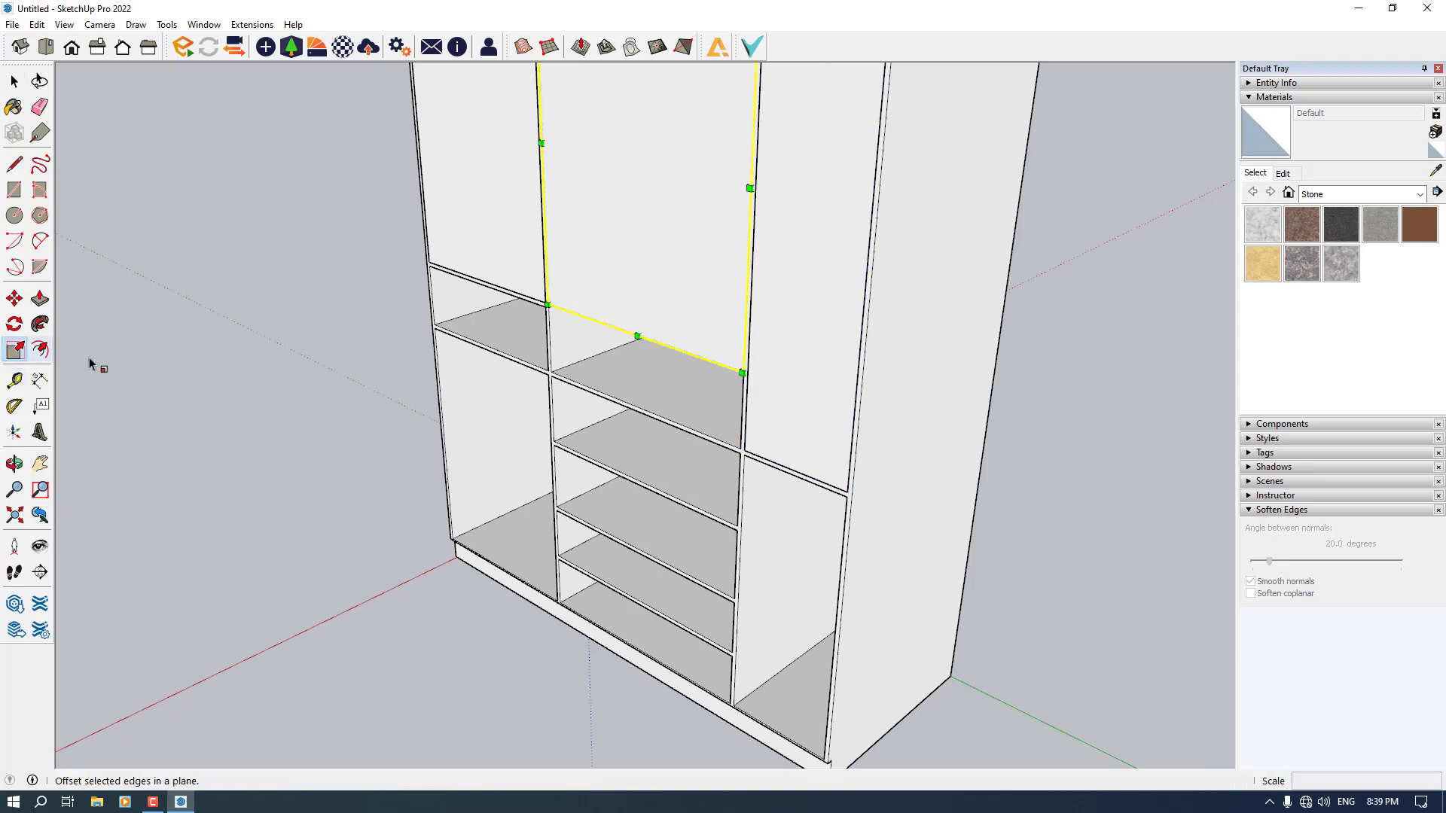
left_click(639, 348)
left_click(680, 424)
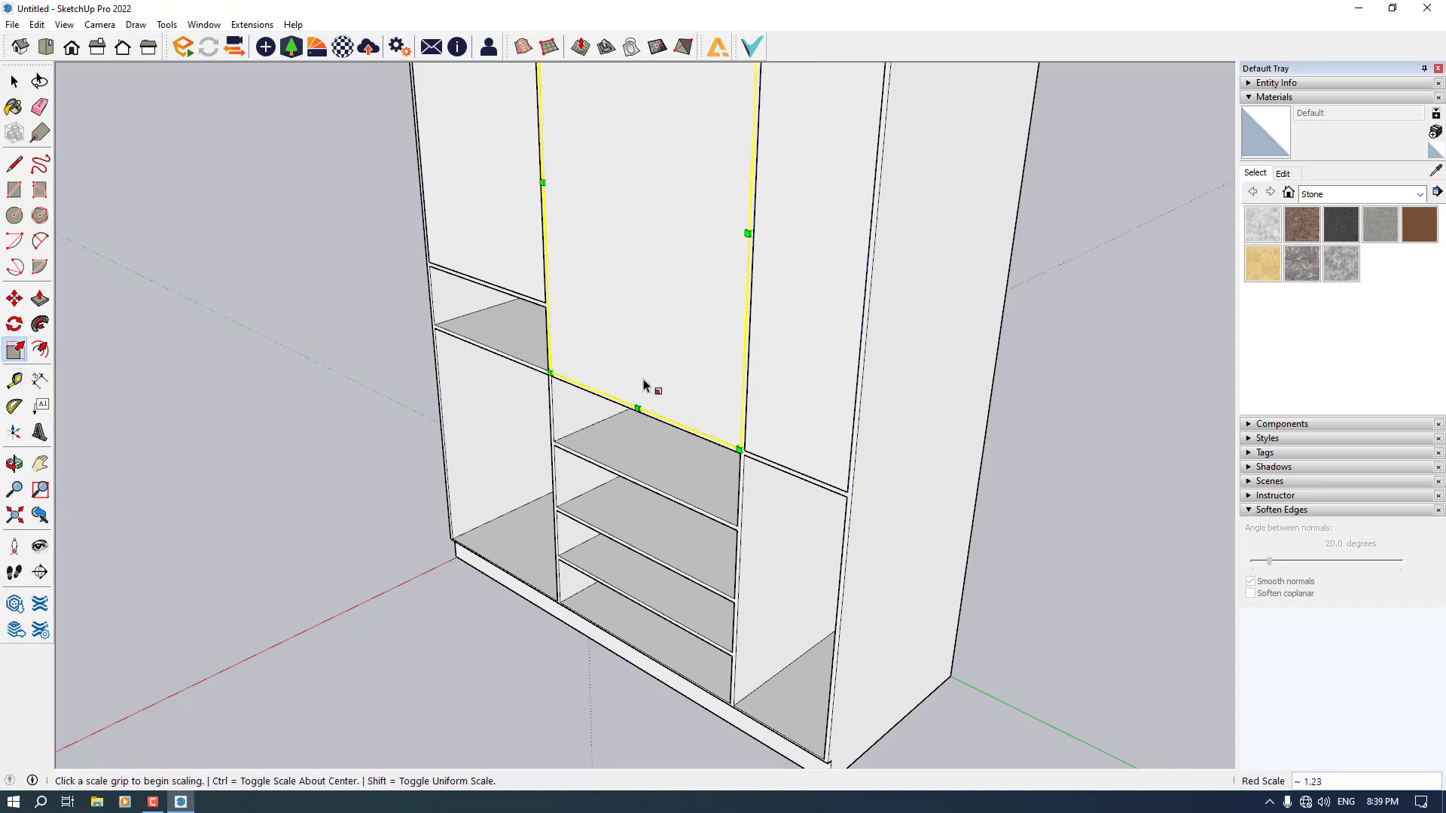
middle_click_drag(644, 383, 897, 227)
key("space")
Copy the left column's tall panel down to the upper corner of the bottom left compartment.
left_click(591, 273)
scroll(590, 274, "down", 2)
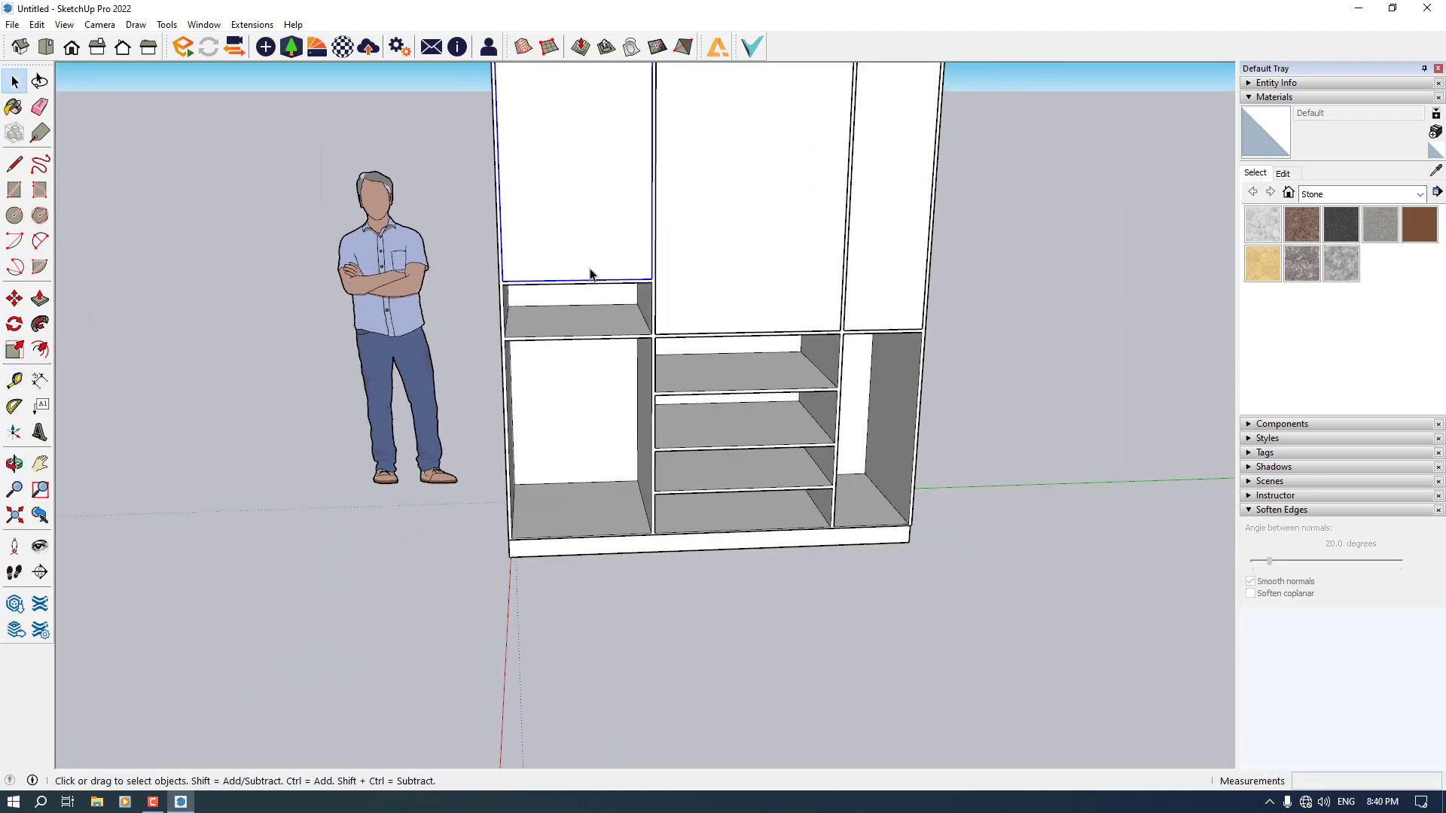
middle_click_drag(589, 273, 911, 384)
scroll(644, 187, "up", 3)
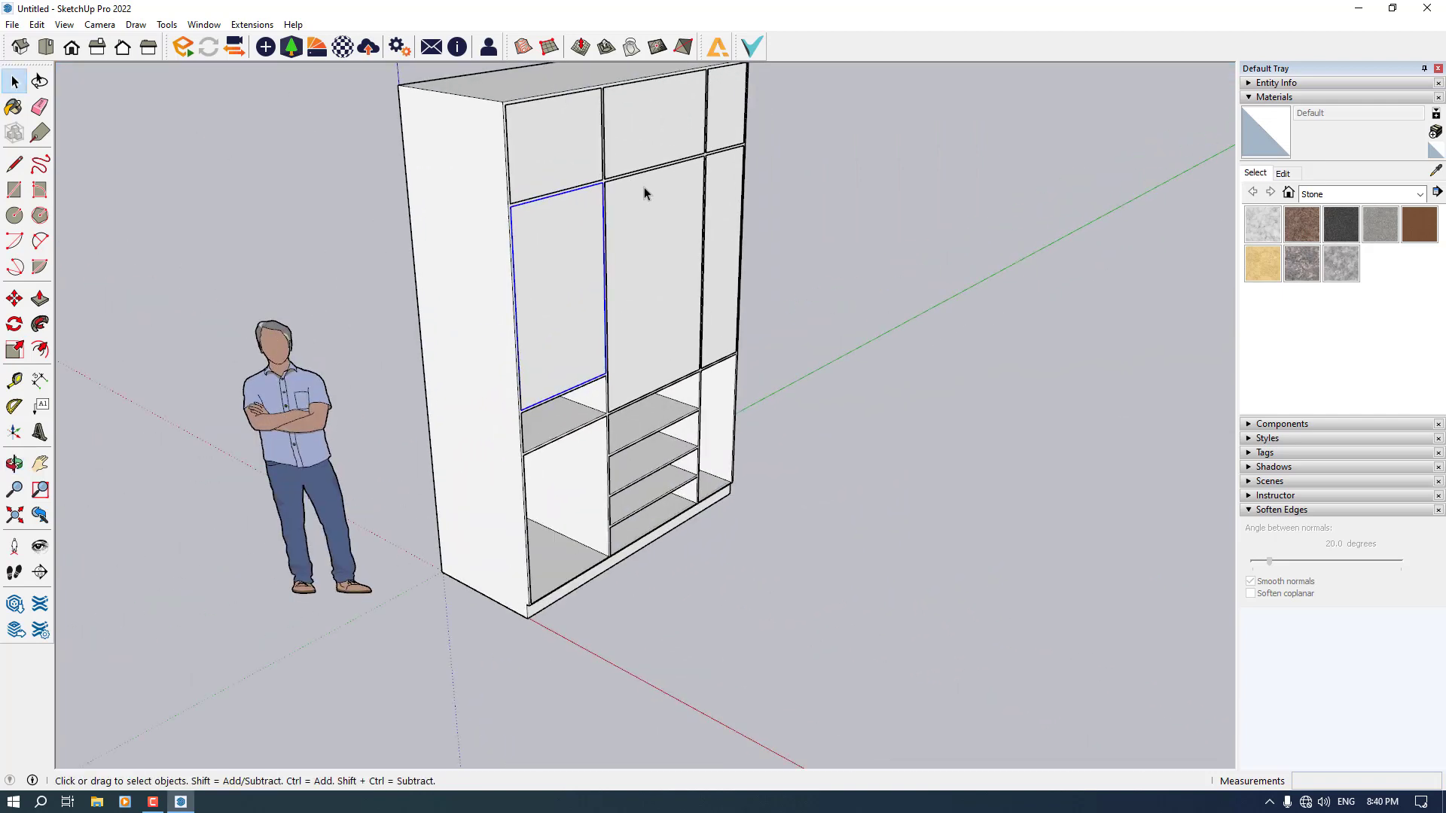
left_click(14, 298)
scroll(523, 205, "up", 2)
key("ctrl")
left_click(512, 199)
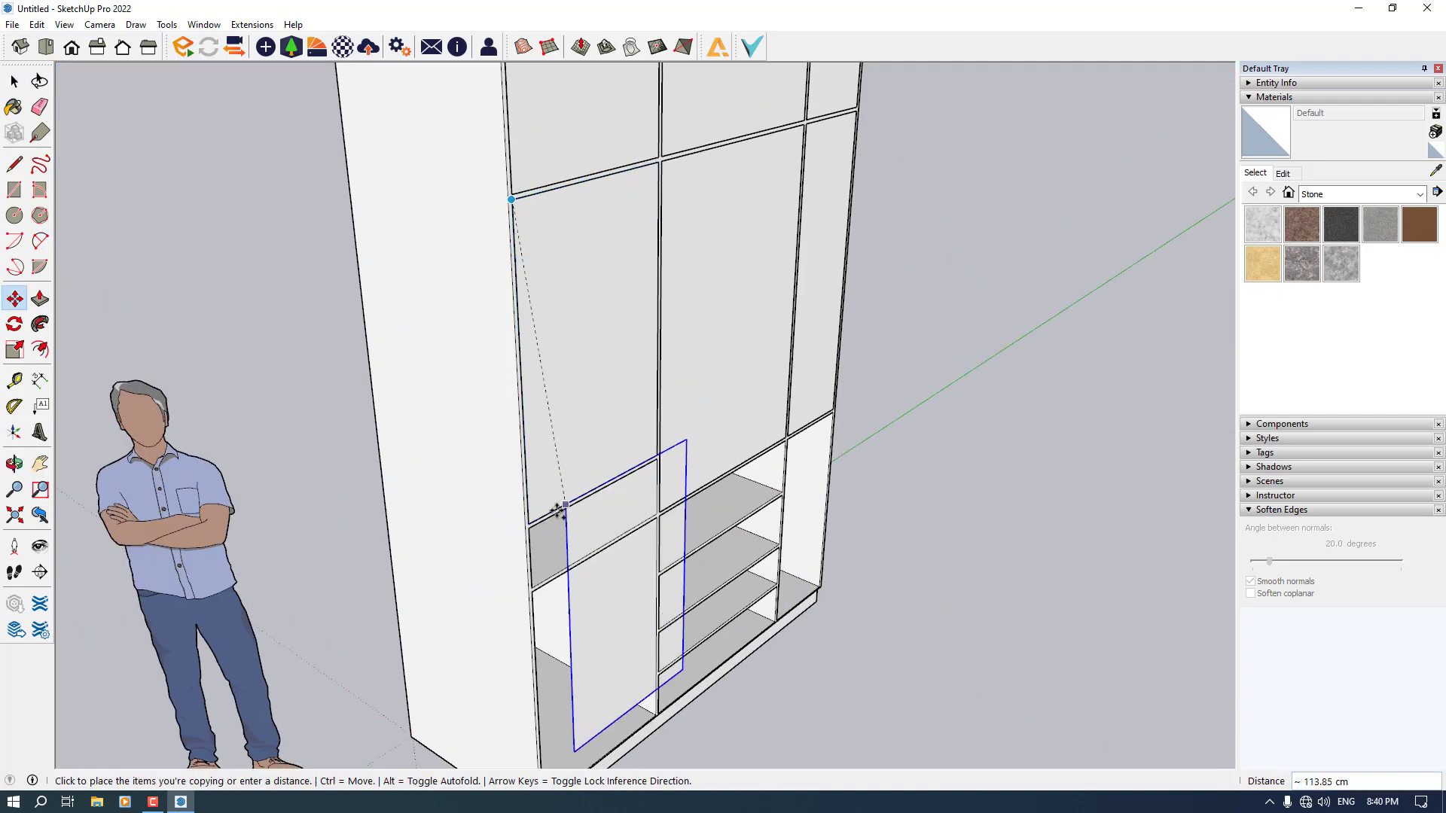
left_click(532, 591)
Scale the bottom left panel's lower edge up to the top of the plinth so that it fits the compartment.
scroll(606, 596, "down", 4)
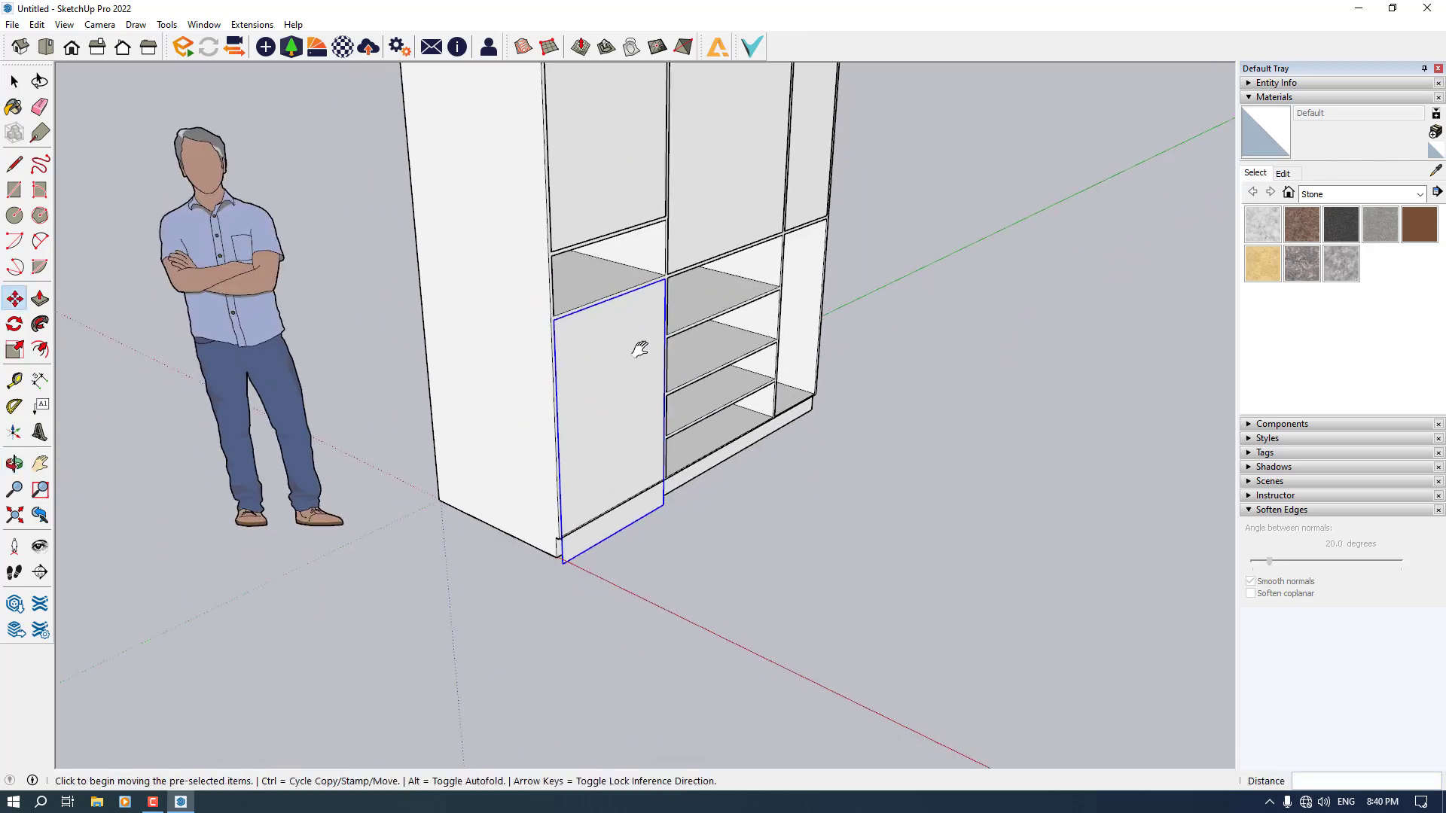
scroll(273, 493, "up", 2)
left_click(14, 350)
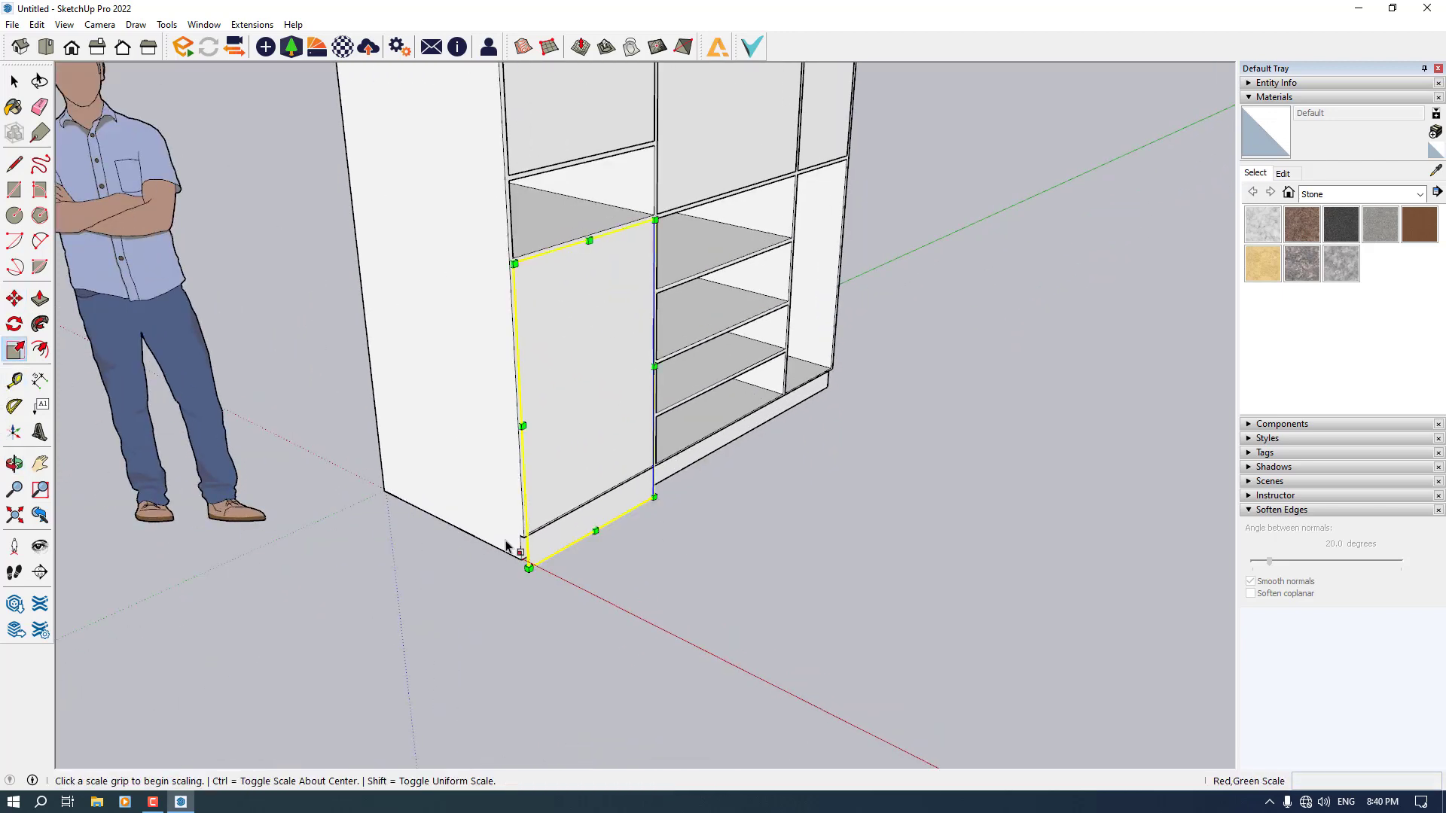
left_click(594, 531)
scroll(589, 541, "up", 3)
left_click(539, 530)
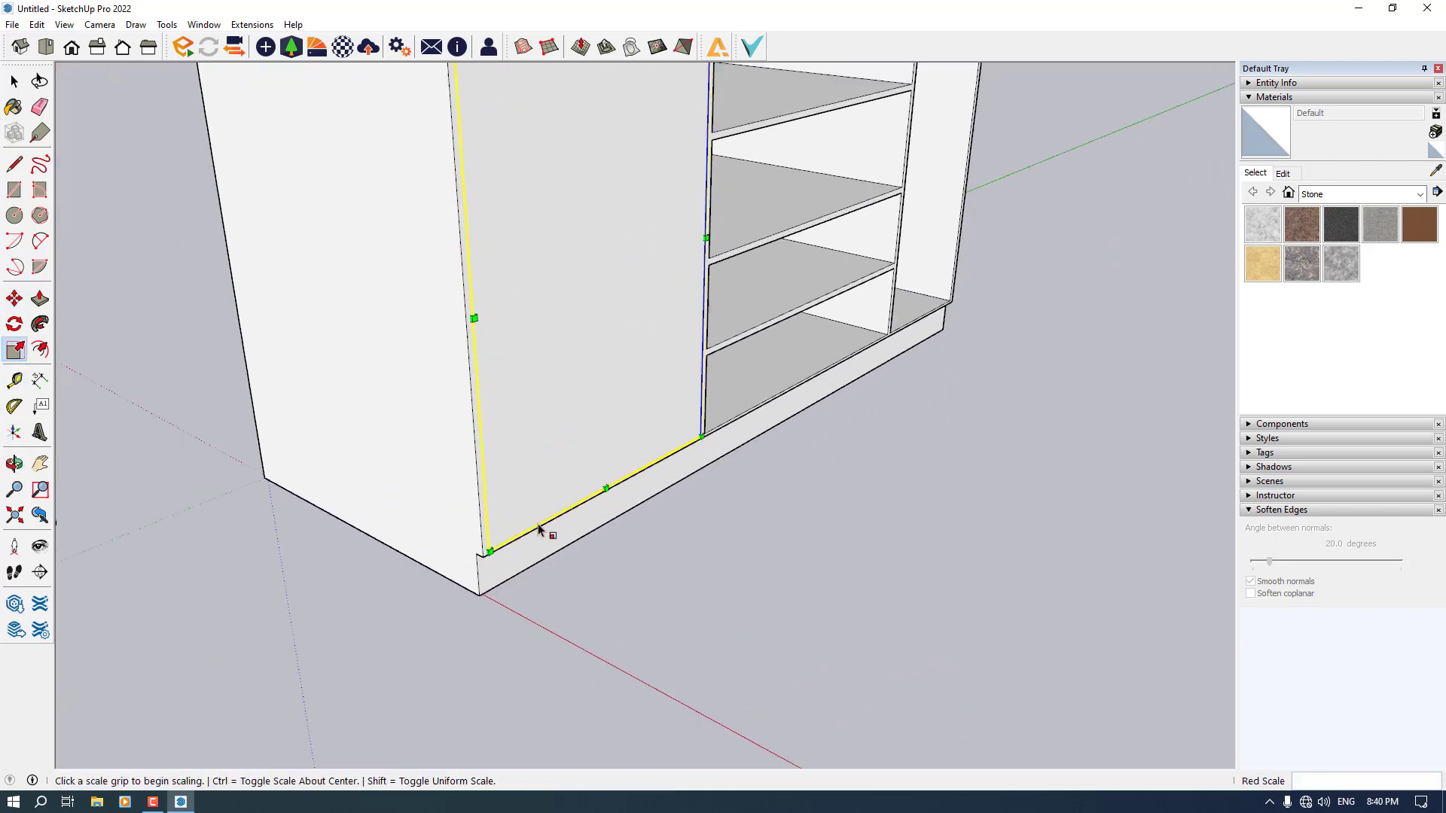
scroll(539, 530, "down", 5)
key("space")
Copy the bottom left panel upward so that its lower corner sits on the lower corner of the small left drawer opening.
scroll(592, 324, "up", 2)
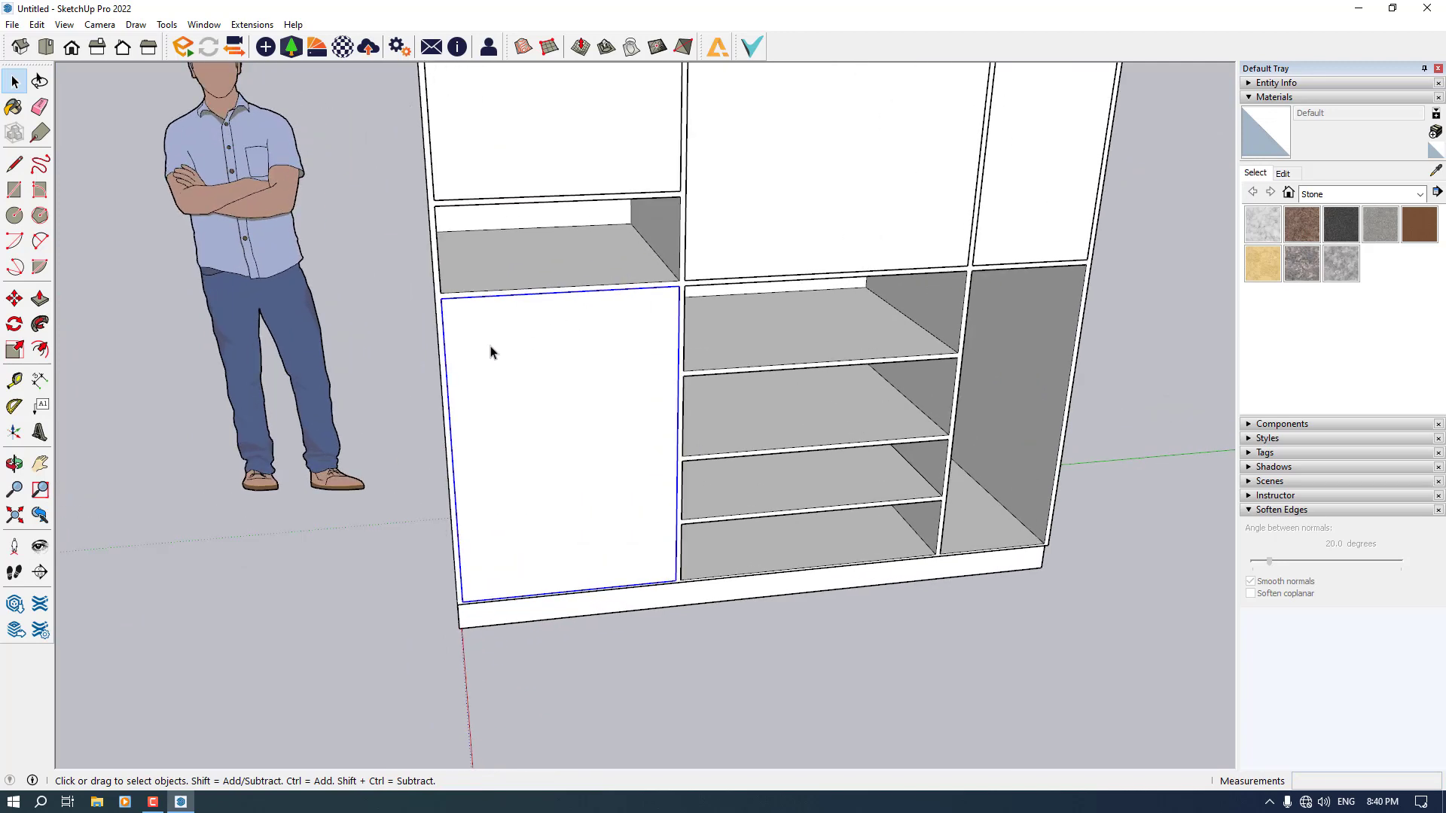
left_click(14, 301)
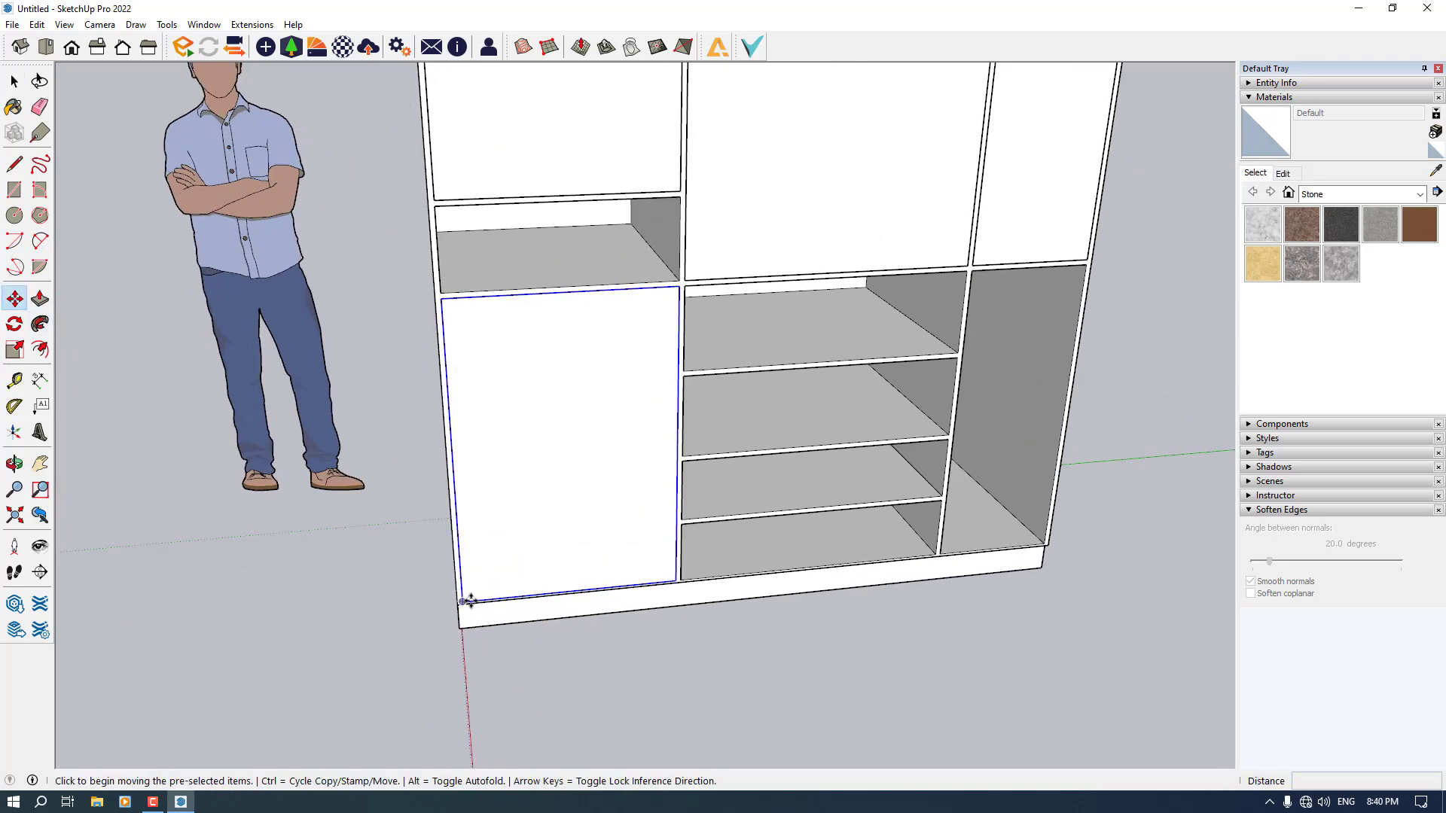
left_click(471, 600)
key("ctrl")
left_click(445, 294)
scroll(453, 444, "down", 3)
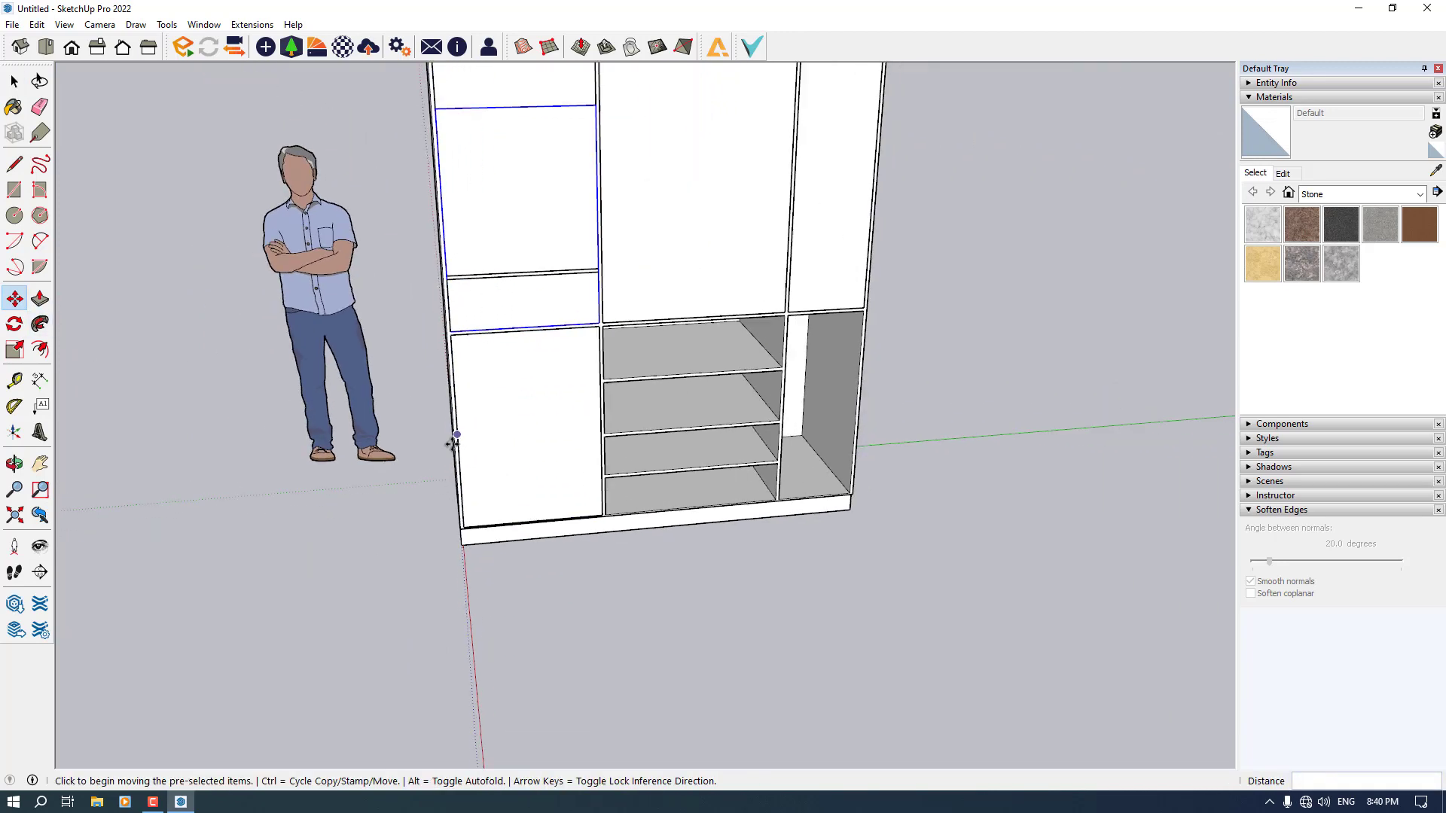
Scale the copied panel's upper edge down to fit the height of the small left drawer opening.
scroll(453, 444, "down", 2)
left_click(14, 349)
scroll(480, 339, "up", 4)
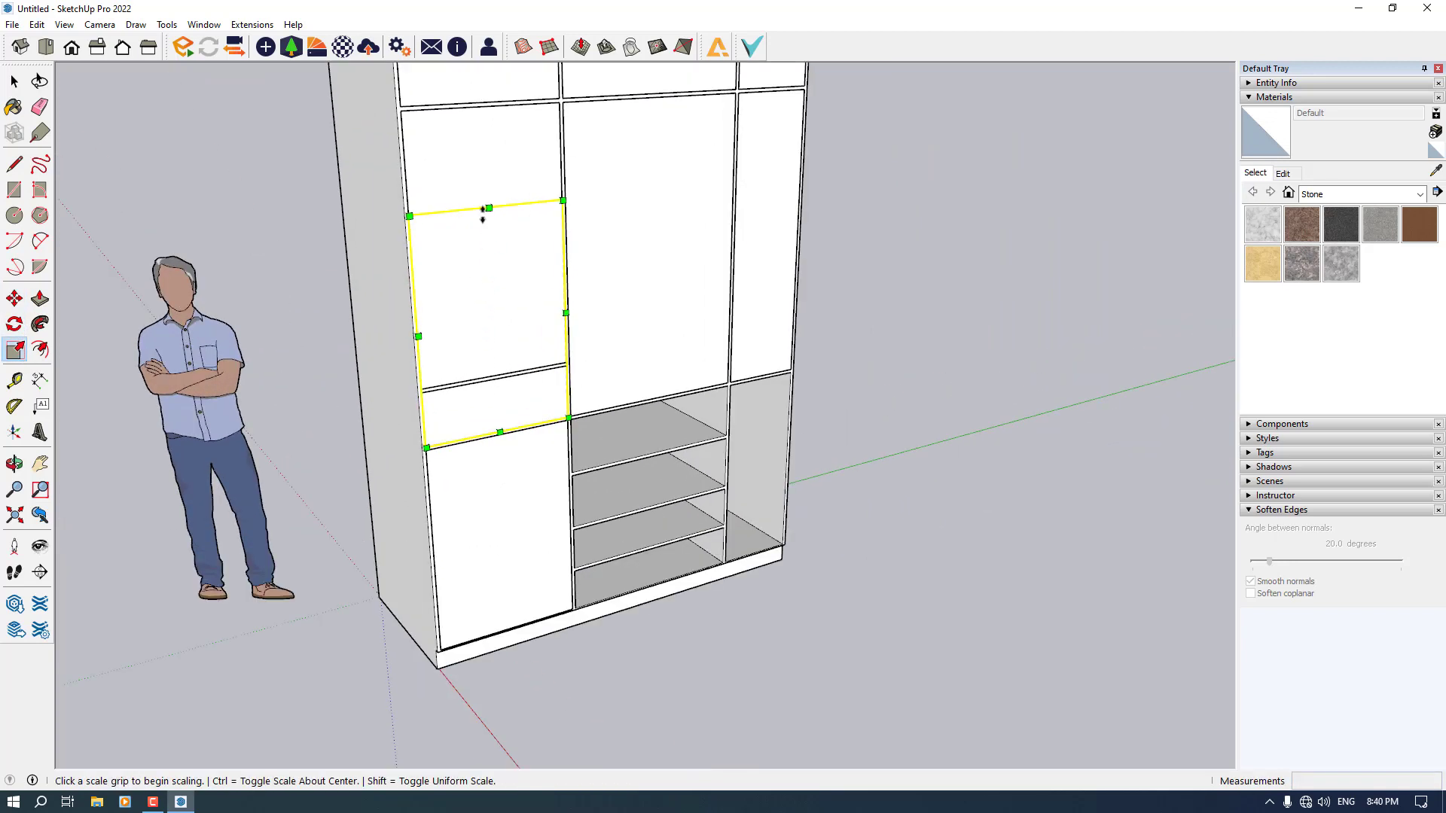
left_click(488, 209)
scroll(468, 362, "up", 2)
left_click(446, 395)
key("space")
Copy the left drawer front about 75 cm to the upper corner of the middle column's top drawer opening.
scroll(446, 397, "down", 5)
middle_click_drag(446, 397, 392, 406)
scroll(635, 410, "up", 5)
left_click(11, 299)
scroll(205, 400, "up", 2)
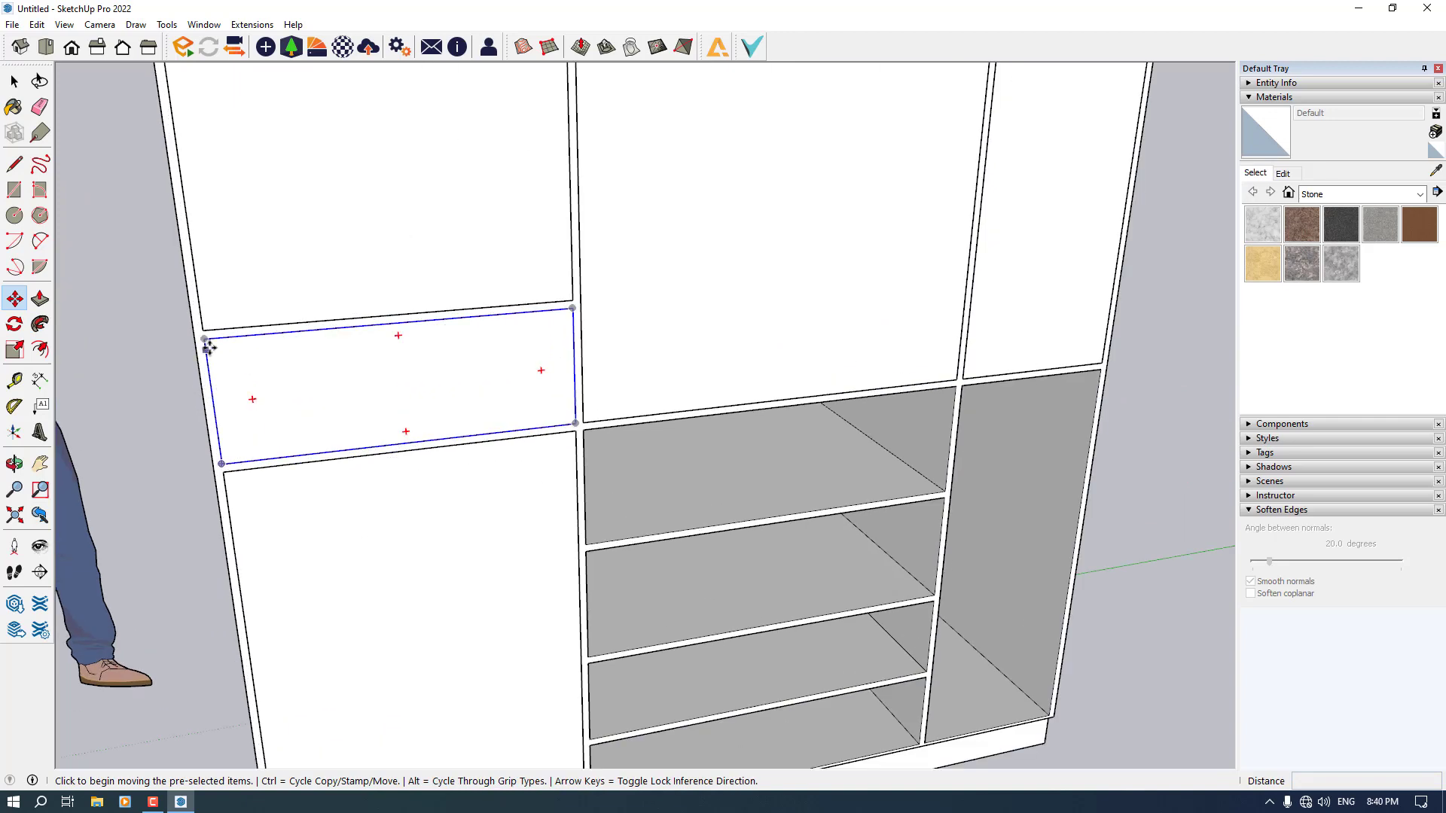
left_click(206, 346)
left_click(589, 431)
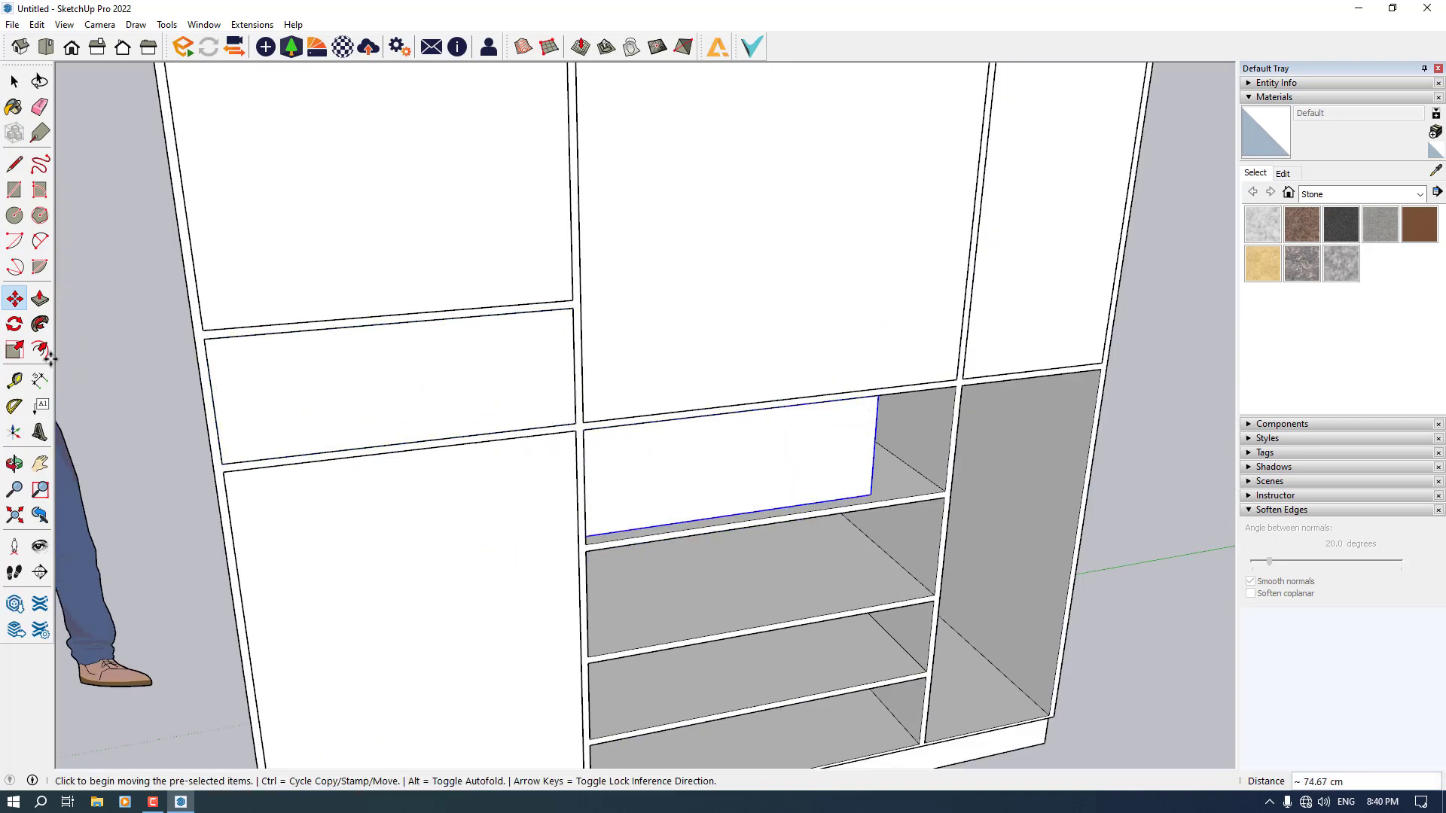
Scale the copied drawer front in width and height to fill the middle column's top drawer opening.
left_click(14, 349)
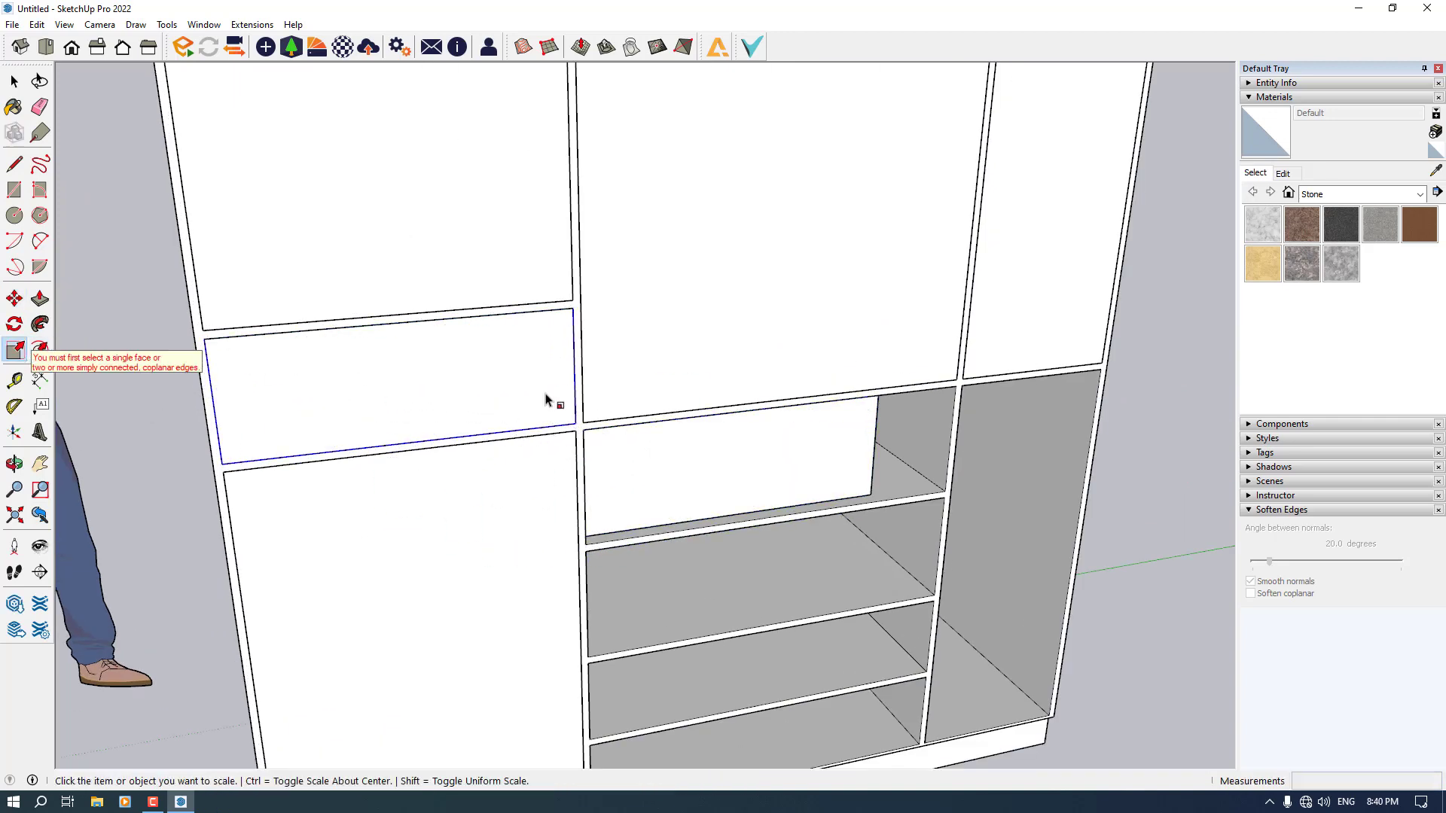
left_click(873, 446)
left_click(952, 465)
left_click(774, 509)
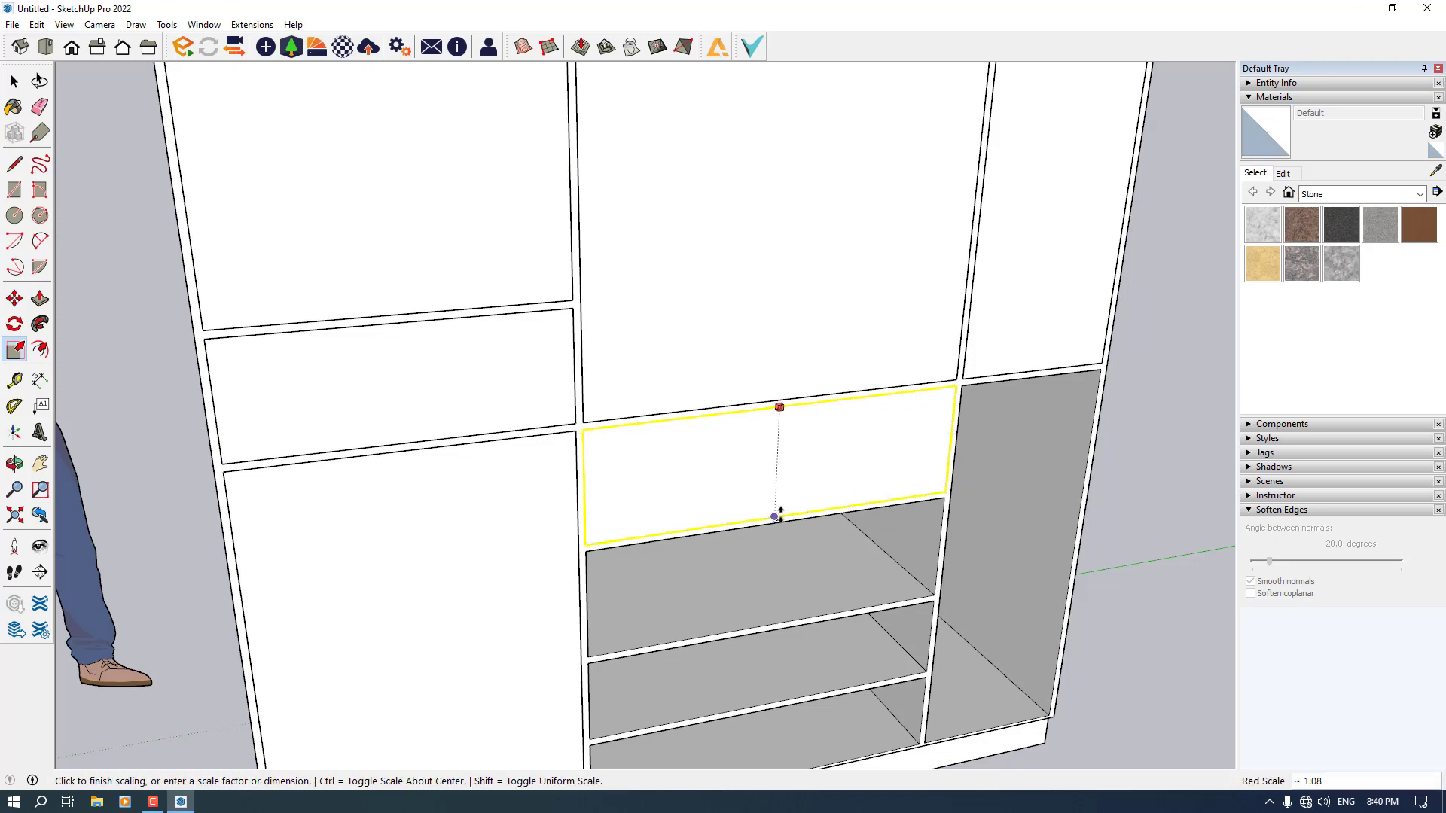
left_click(779, 518)
scroll(770, 421, "down", 4)
middle_click_drag(770, 414, 793, 304)
key("space")
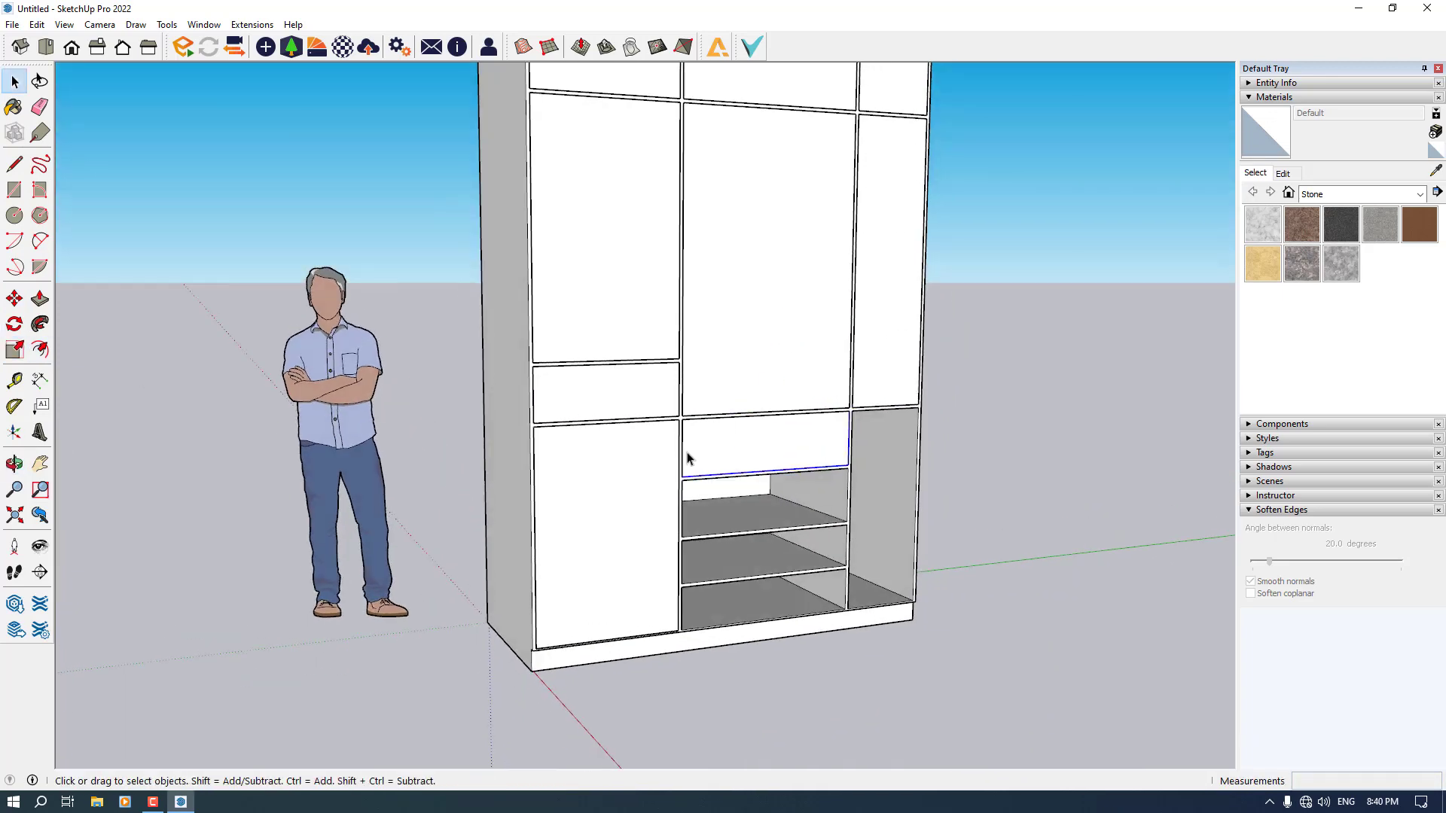
Copy the middle column's top drawer front 28 cm down and multiply it with x2 to make two copies.
left_click(15, 299)
scroll(813, 475, "up", 3)
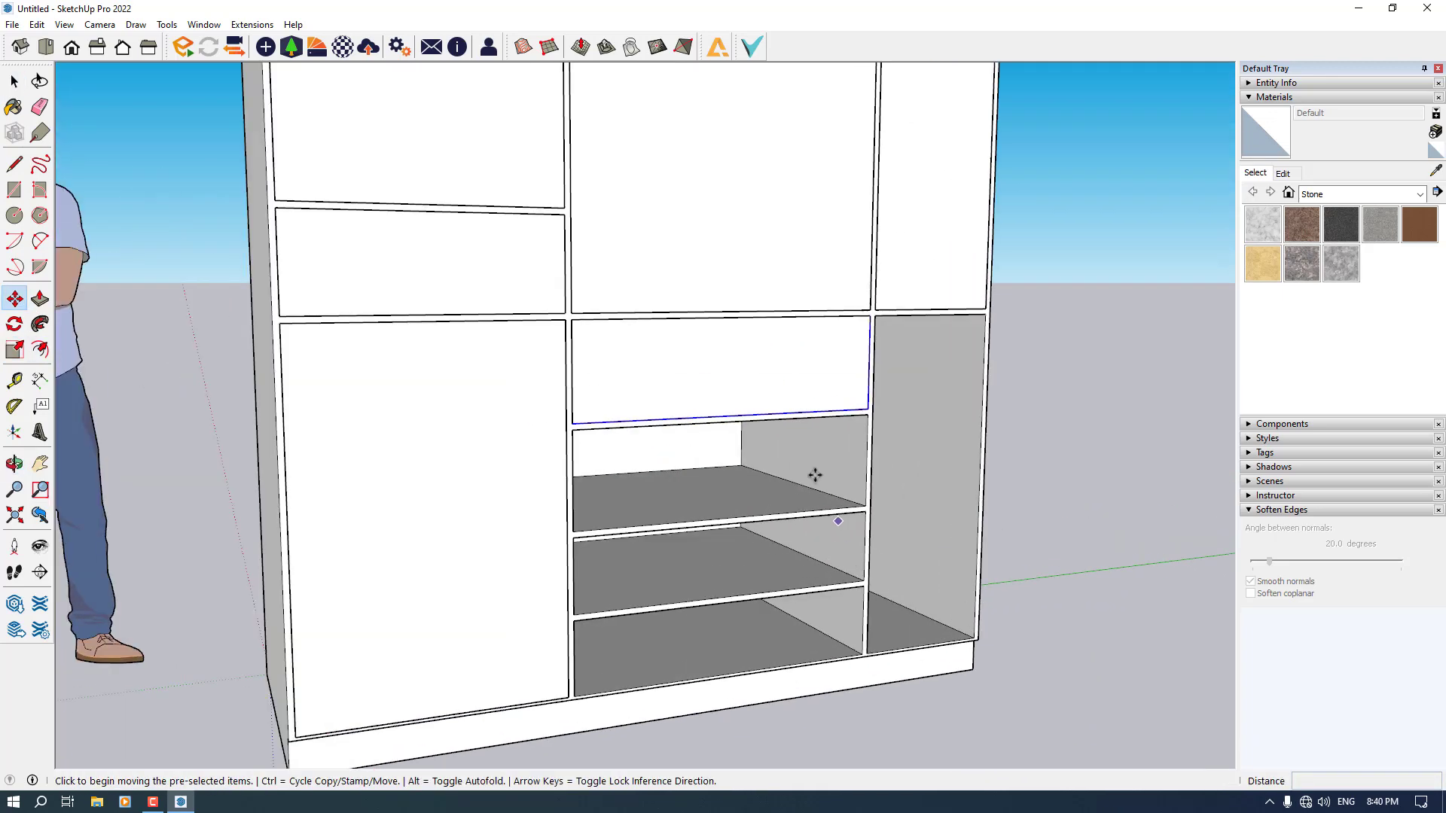
left_click(575, 343)
left_click(574, 431)
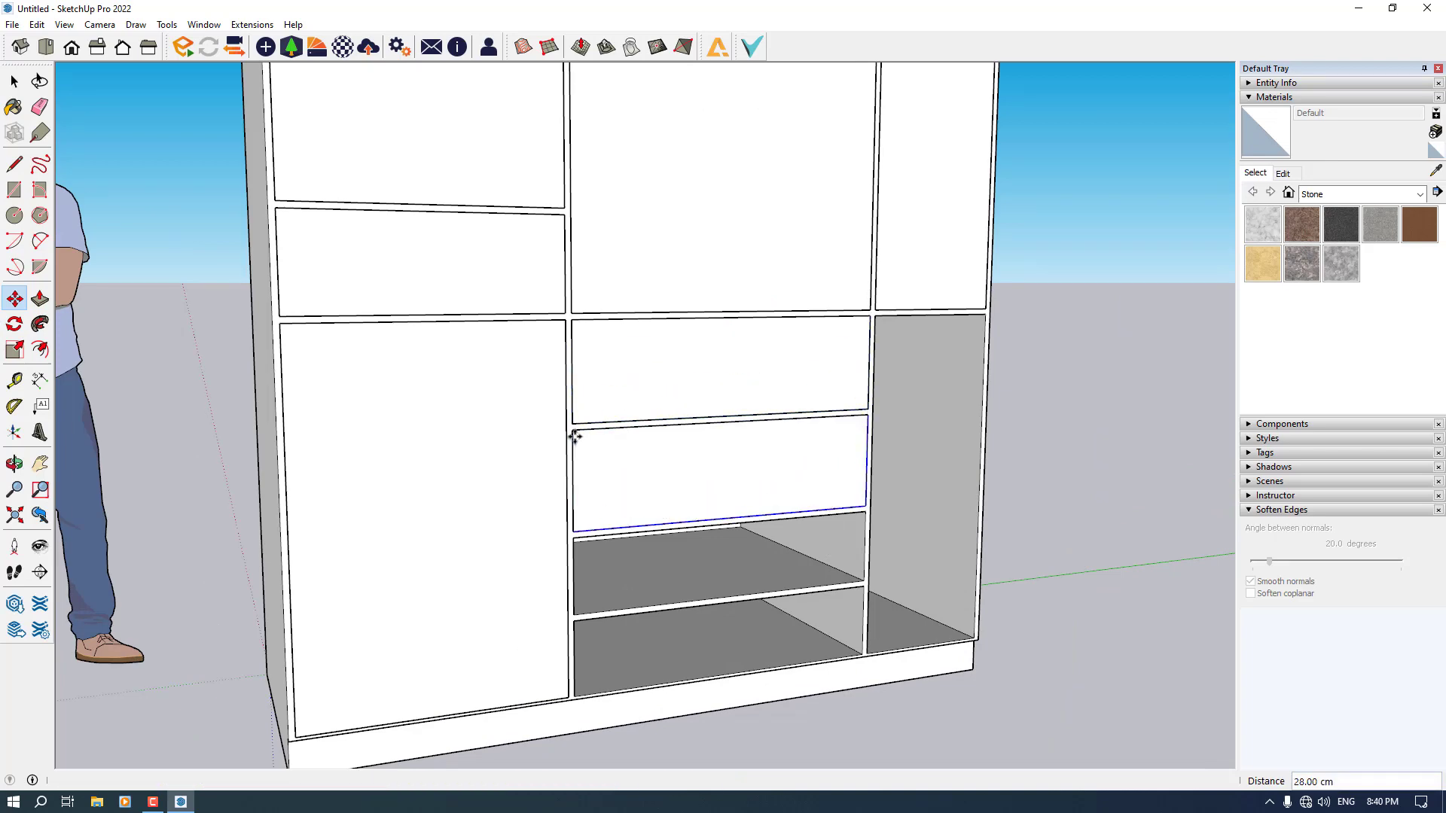
type("x2")
key("Return")
key("space")
Scale the third drawer front's lower edge up to about 0.77 of its height to fit its opening.
scroll(669, 584, "up", 5)
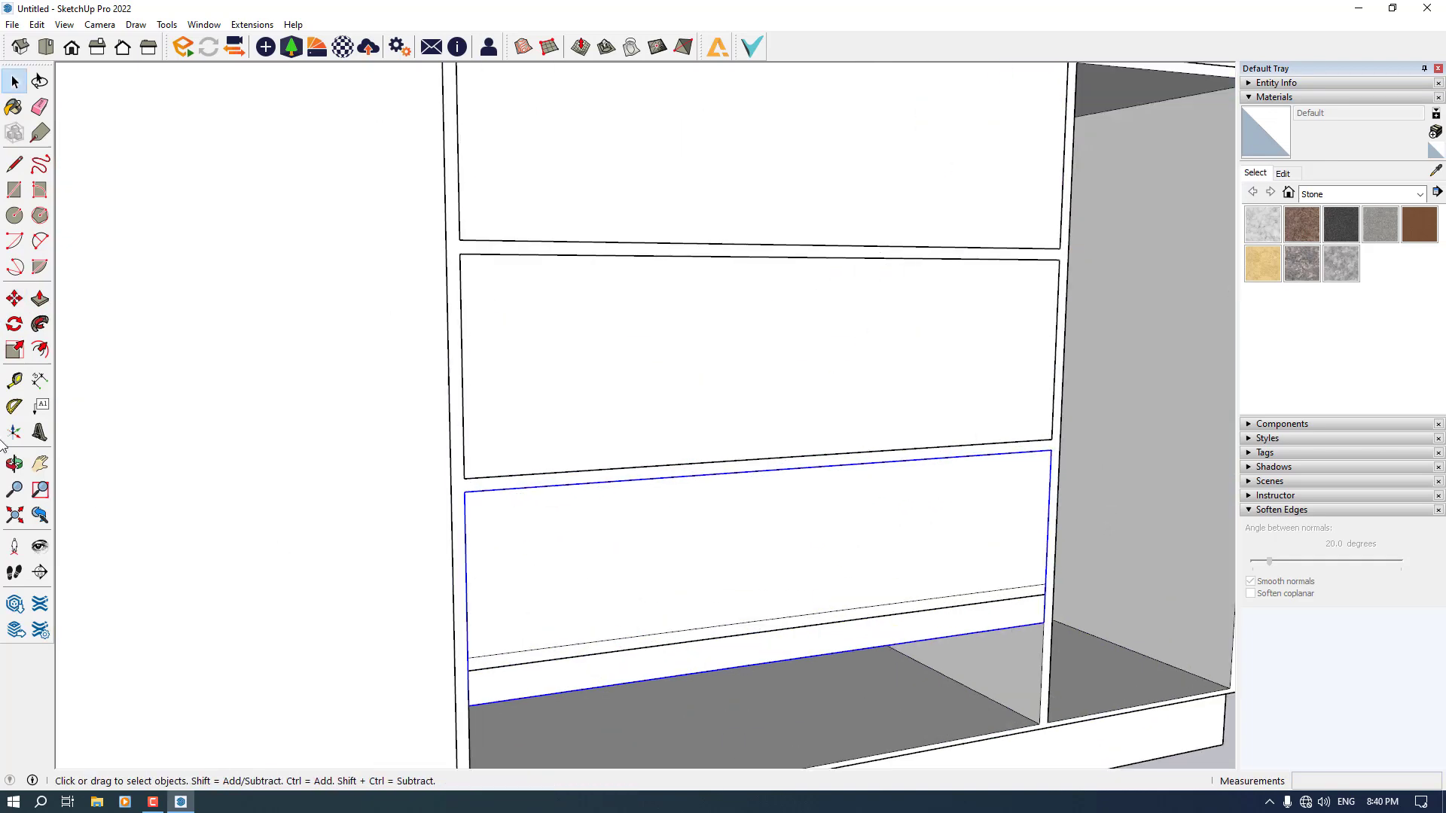
left_click(15, 350)
left_click(788, 661)
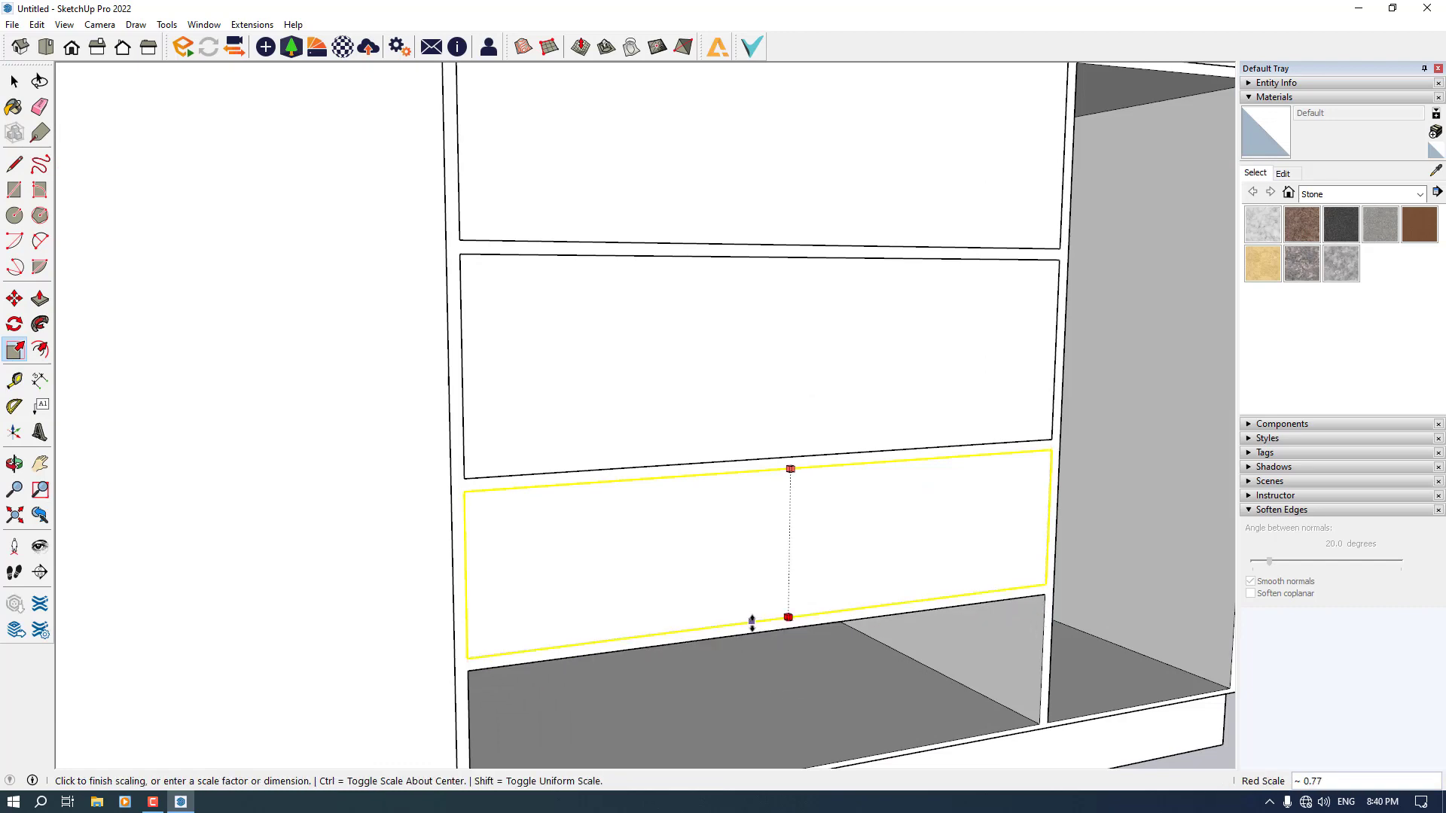
left_click(752, 623)
key("space")
scroll(651, 470, "down", 5)
left_click(14, 299)
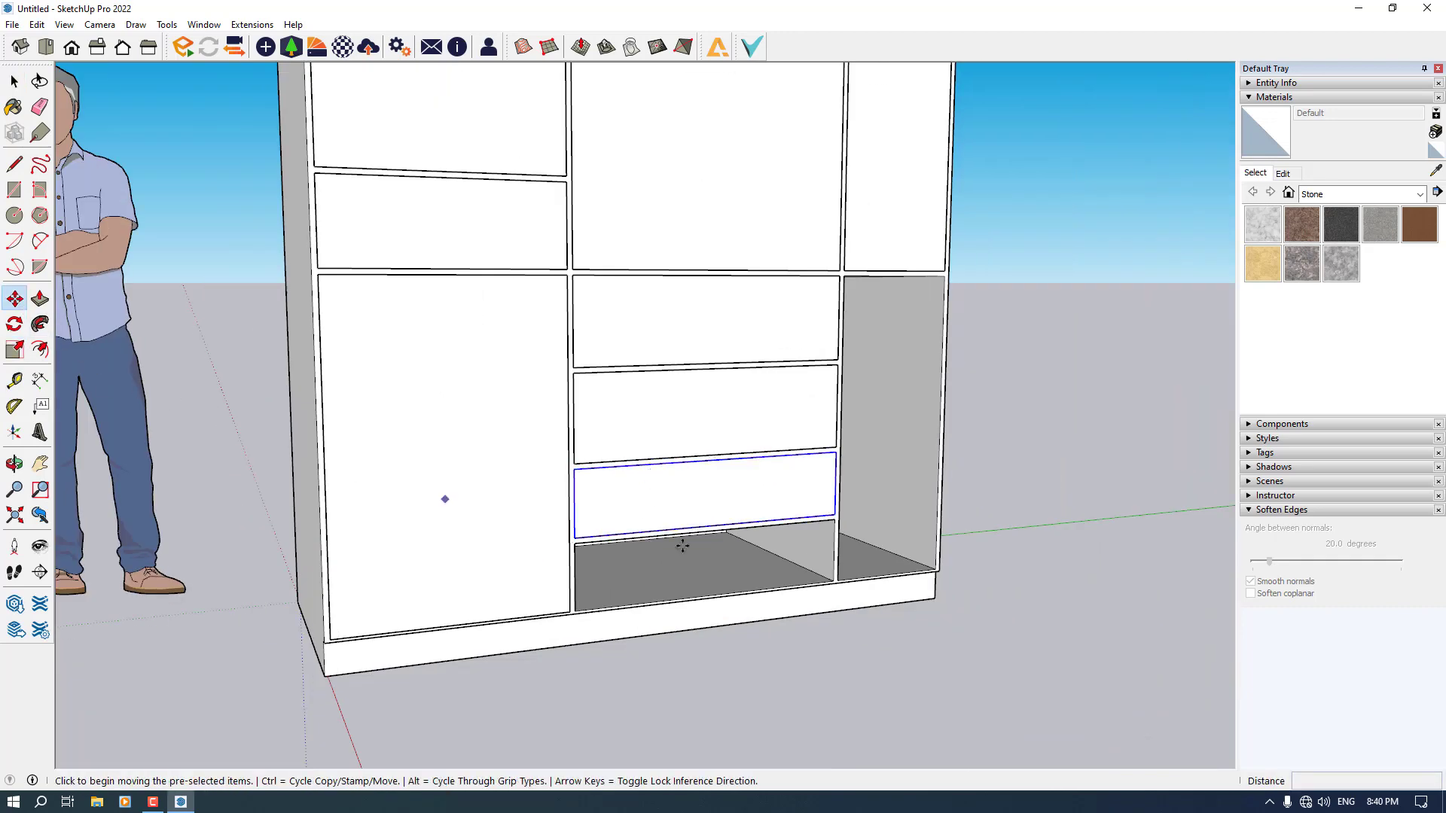
left_click(576, 469)
key("space")
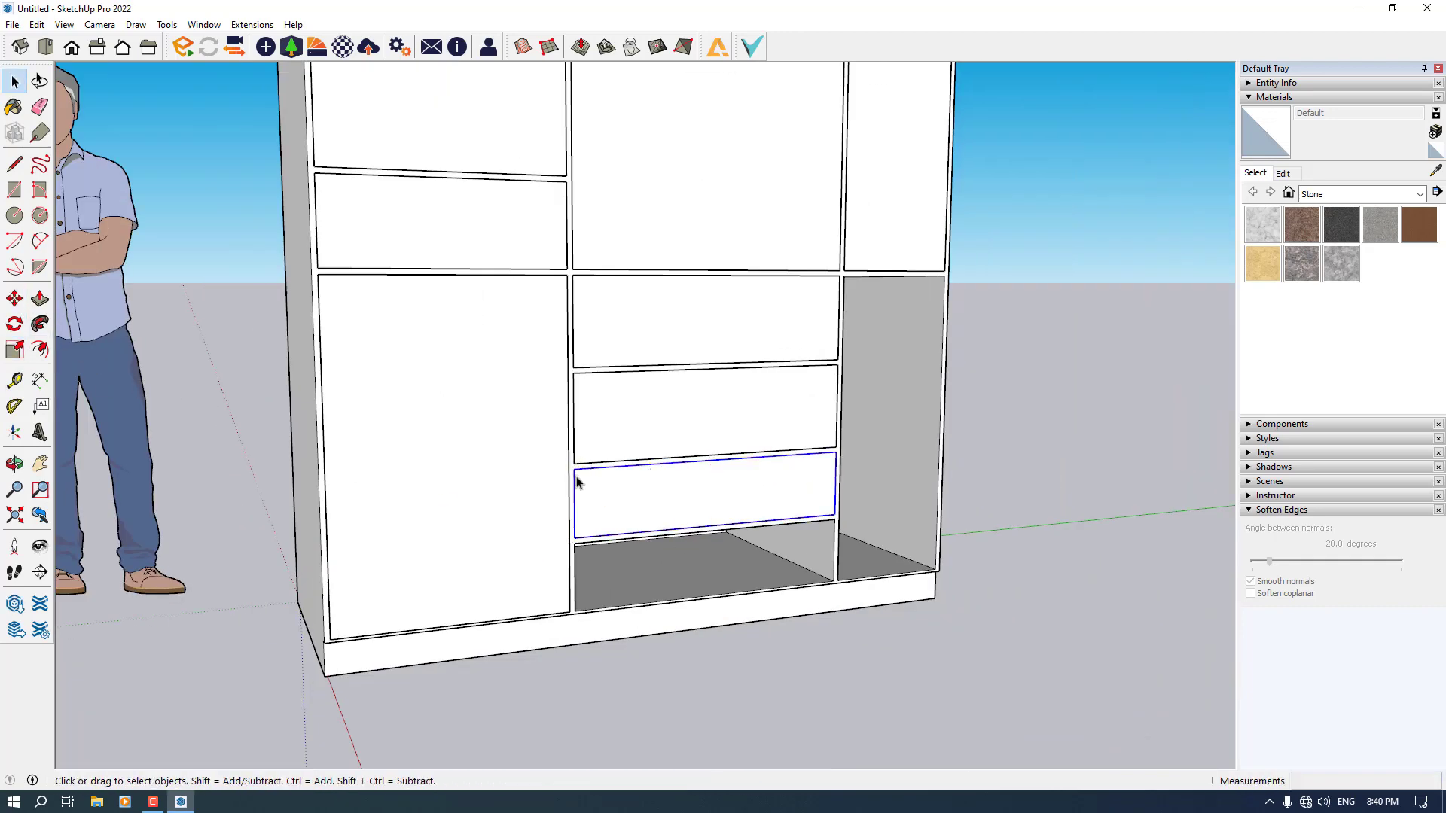
Copy the third drawer front down into the lowest drawer opening of the middle column.
scroll(575, 482, "up", 2)
left_click(15, 300)
key("ctrl")
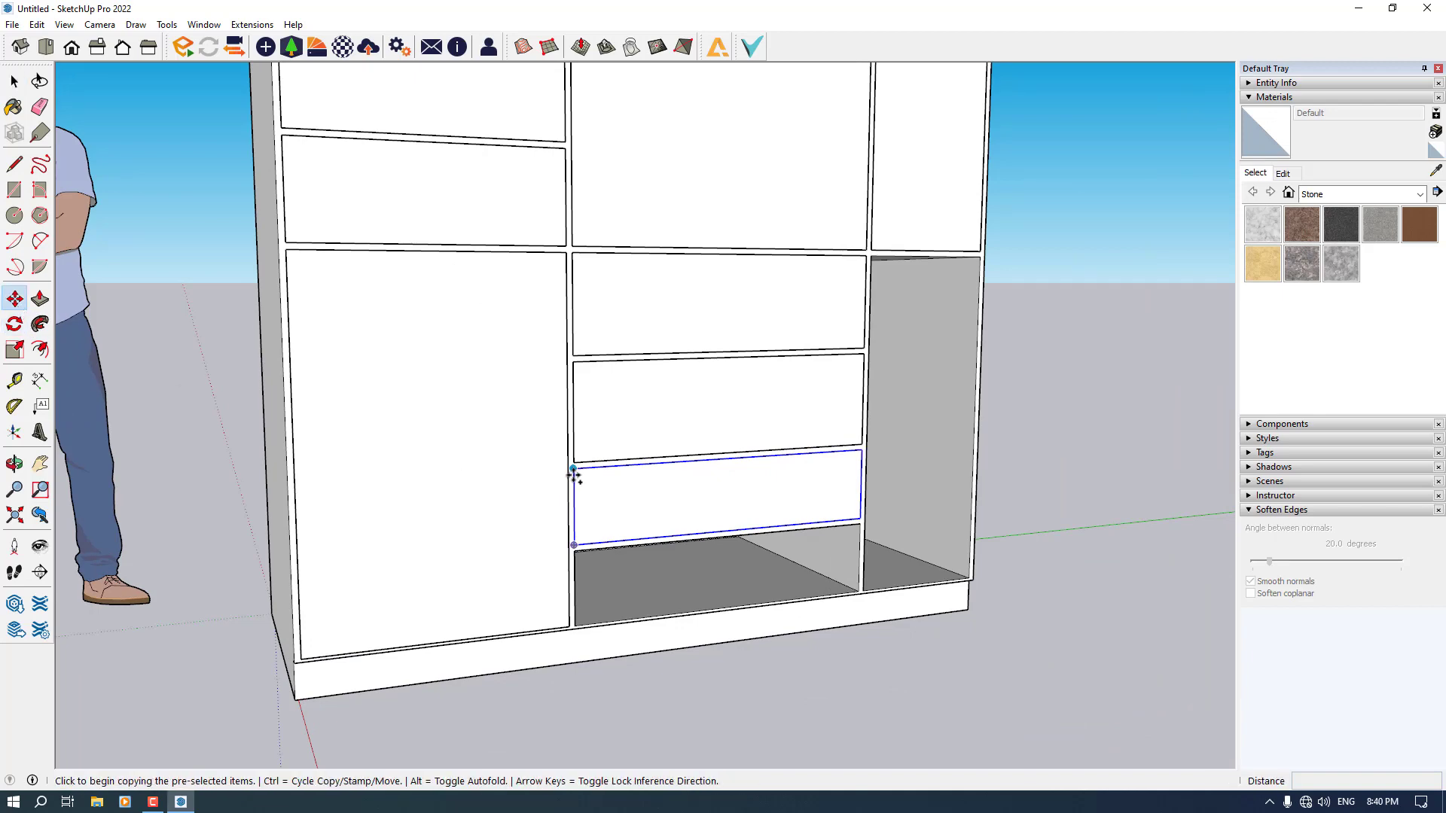
left_click(573, 469)
left_click(576, 555)
middle_click_drag(576, 555, 710, 487)
key("space")
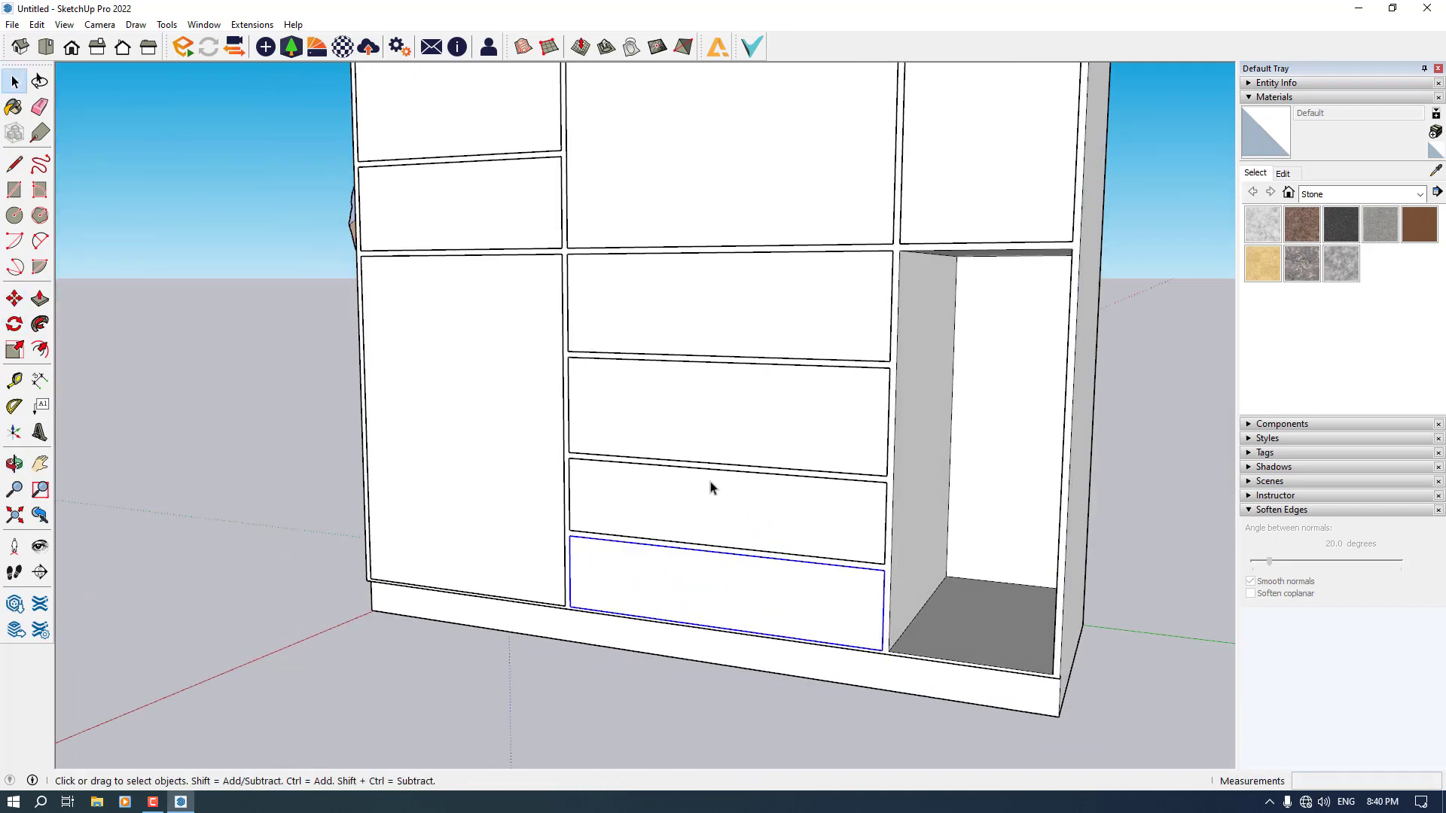
Copy the bottom left door panel 160 cm across to the bottom right compartment.
left_click(14, 299)
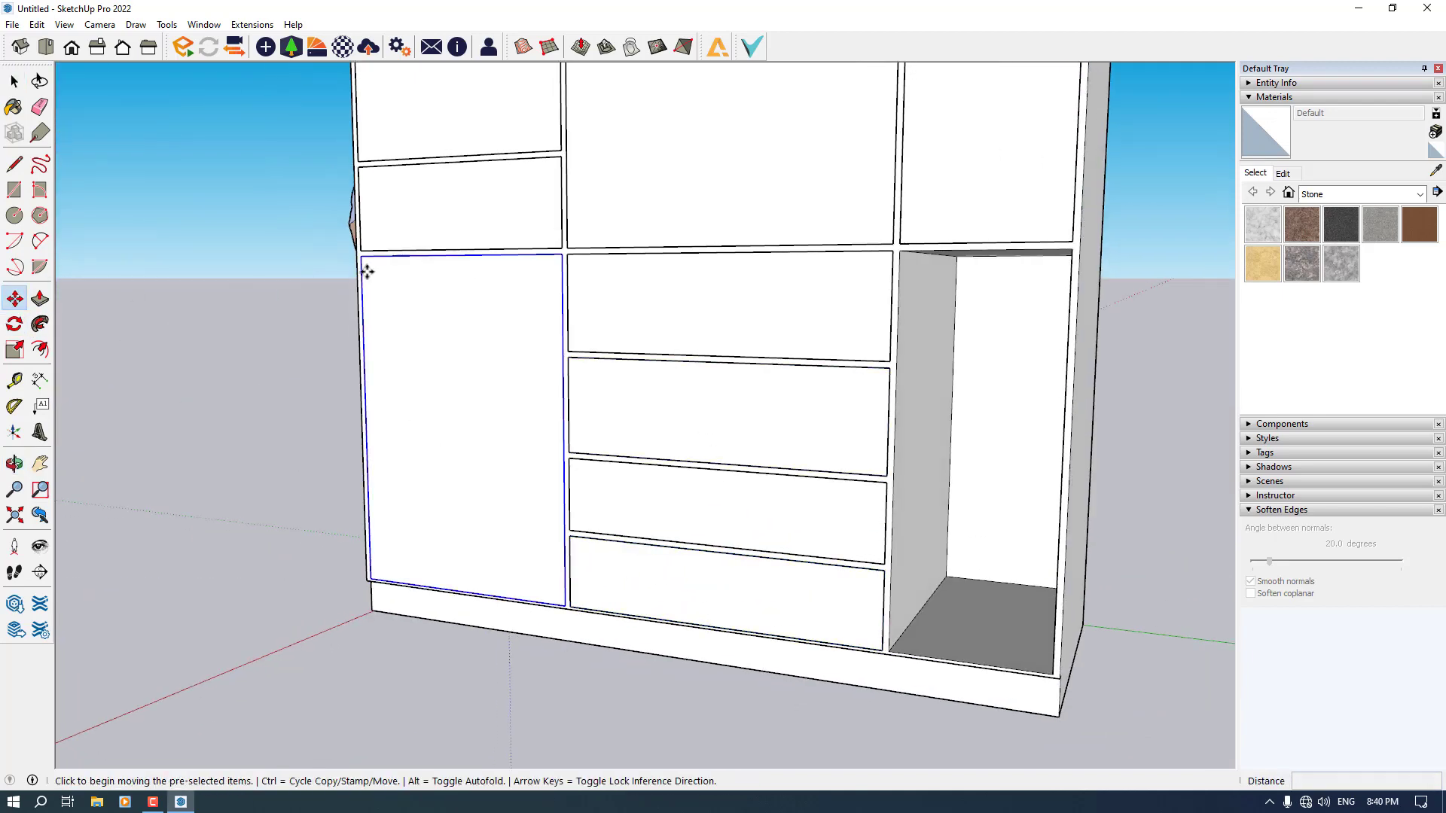
key("ctrl")
left_click(361, 256)
left_click(904, 253)
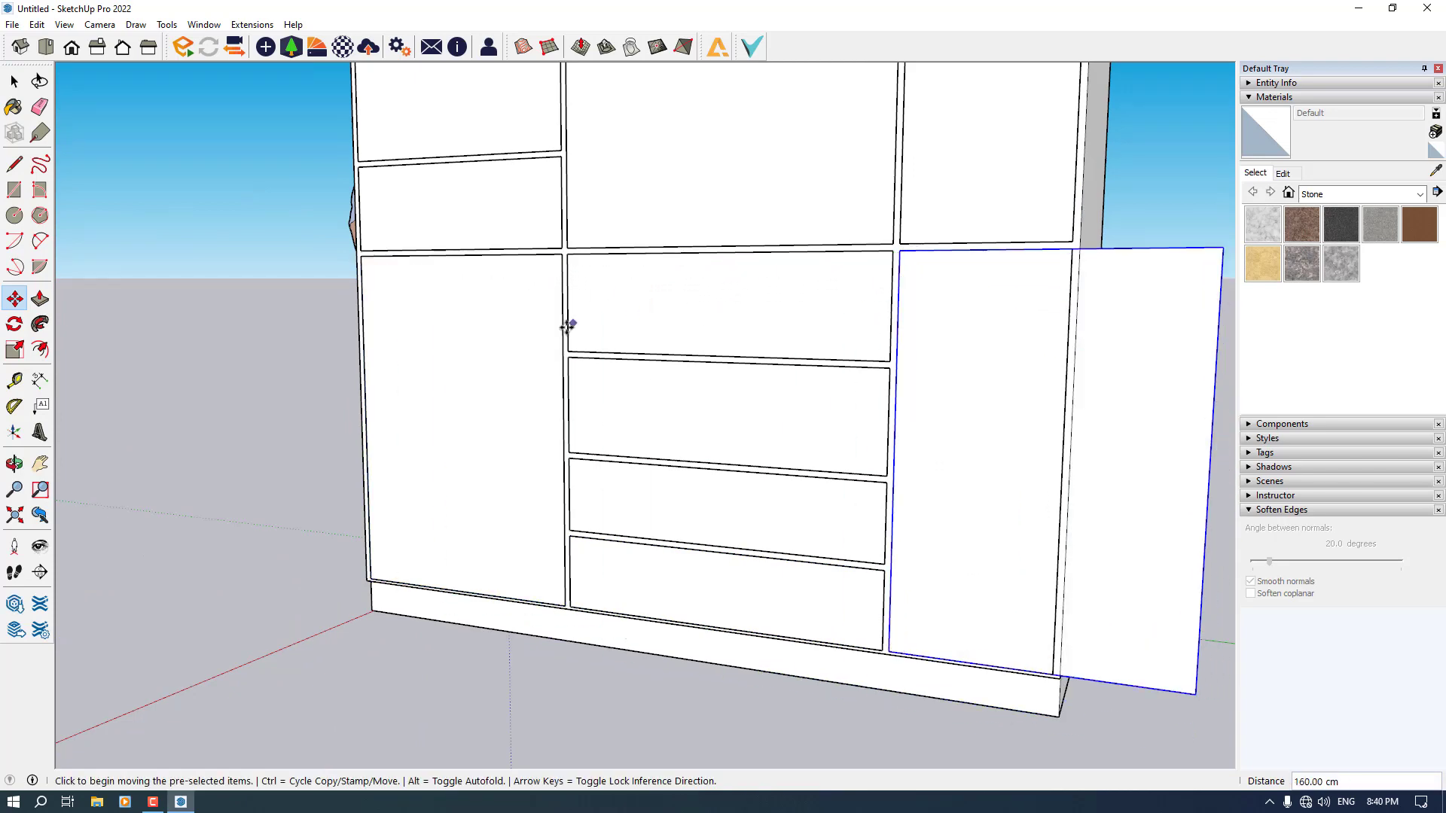
key("space")
Scale the bottom right panel along the green axis to about 0.56 so that it fits its compartment's width.
middle_click_drag(568, 323, 747, 400)
left_click(14, 350)
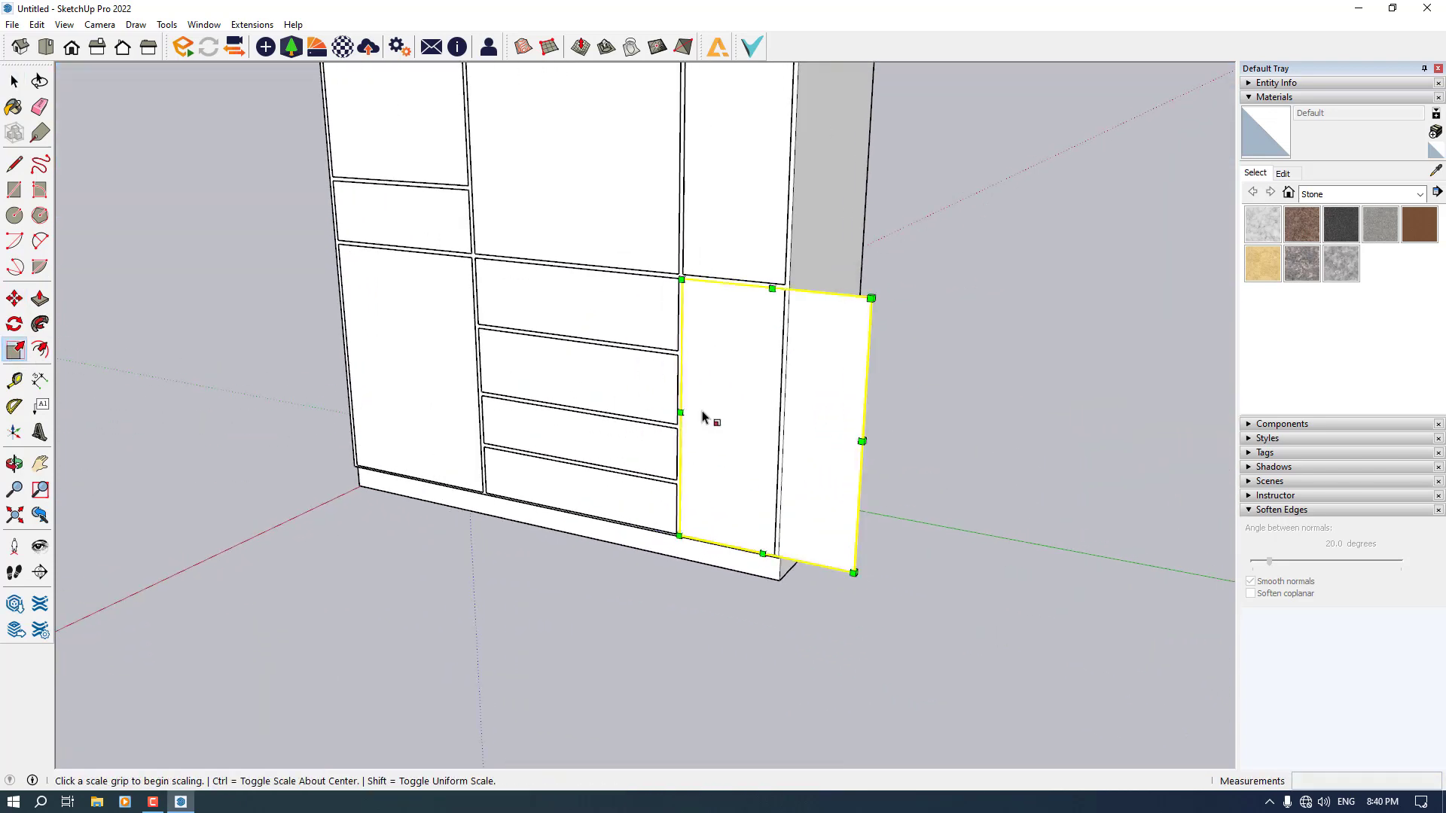
left_click(862, 442)
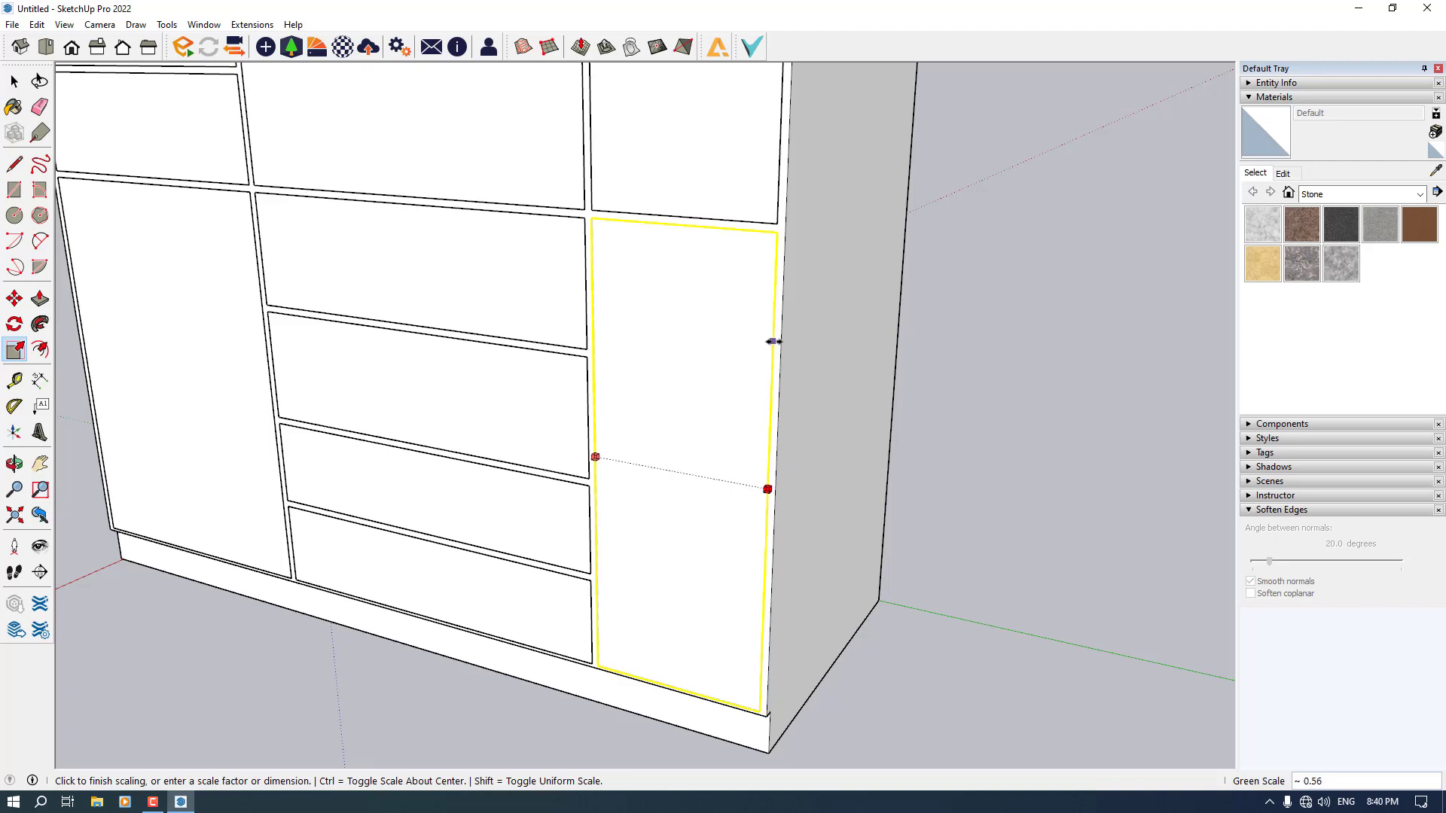
left_click(774, 340)
scroll(648, 384, "down", 4)
scroll(322, 464, "down", 2)
middle_click_drag(322, 464, 854, 503)
key("space")
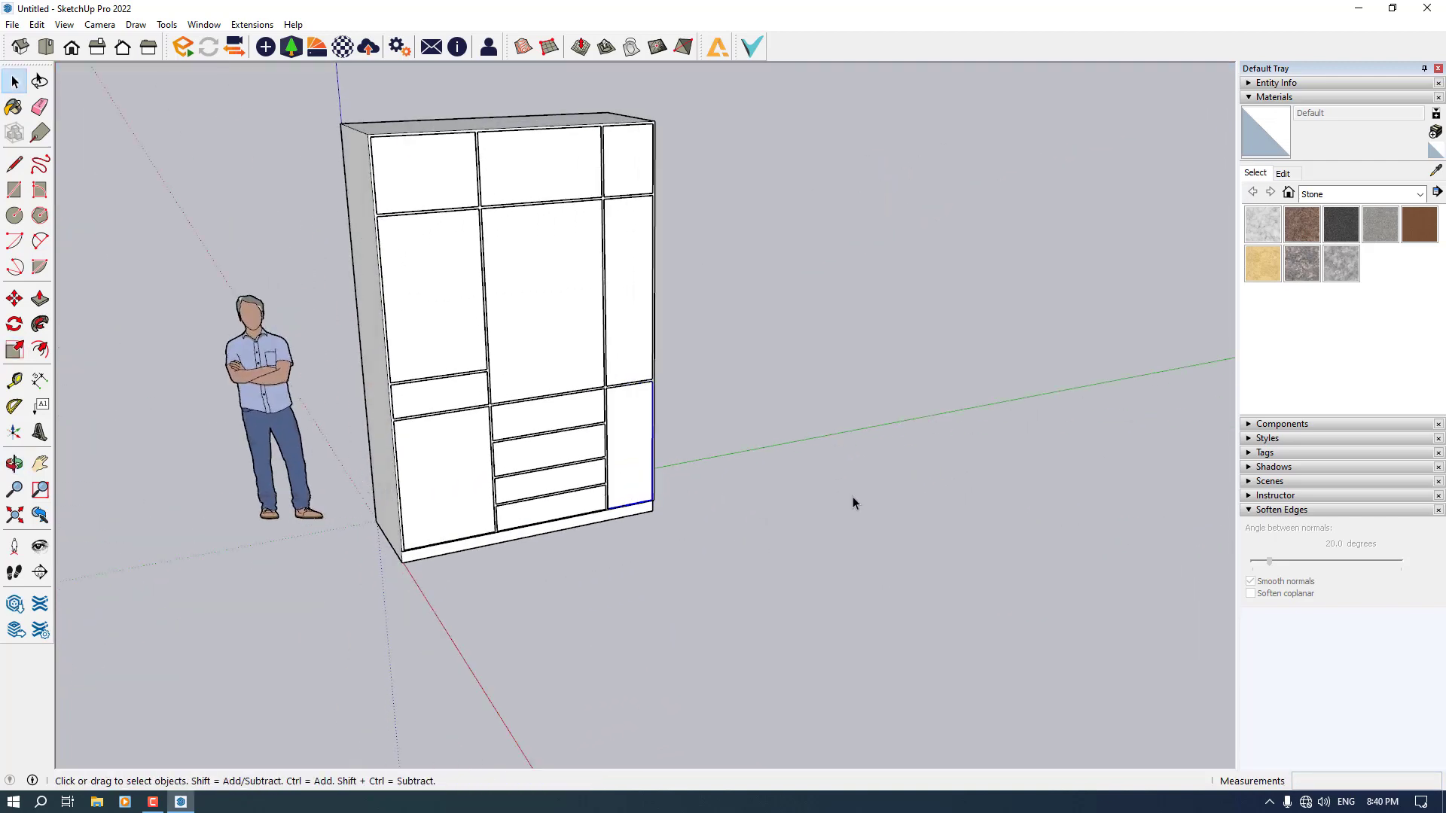
Open the middle column's door panel component and Push/Pull its front face outward 1.6 cm to thicken the door and drawer fronts.
double_click(544, 327)
middle_click_drag(545, 326, 788, 355)
scroll(593, 341, "up", 1)
left_click(39, 299)
scroll(519, 260, "up", 3)
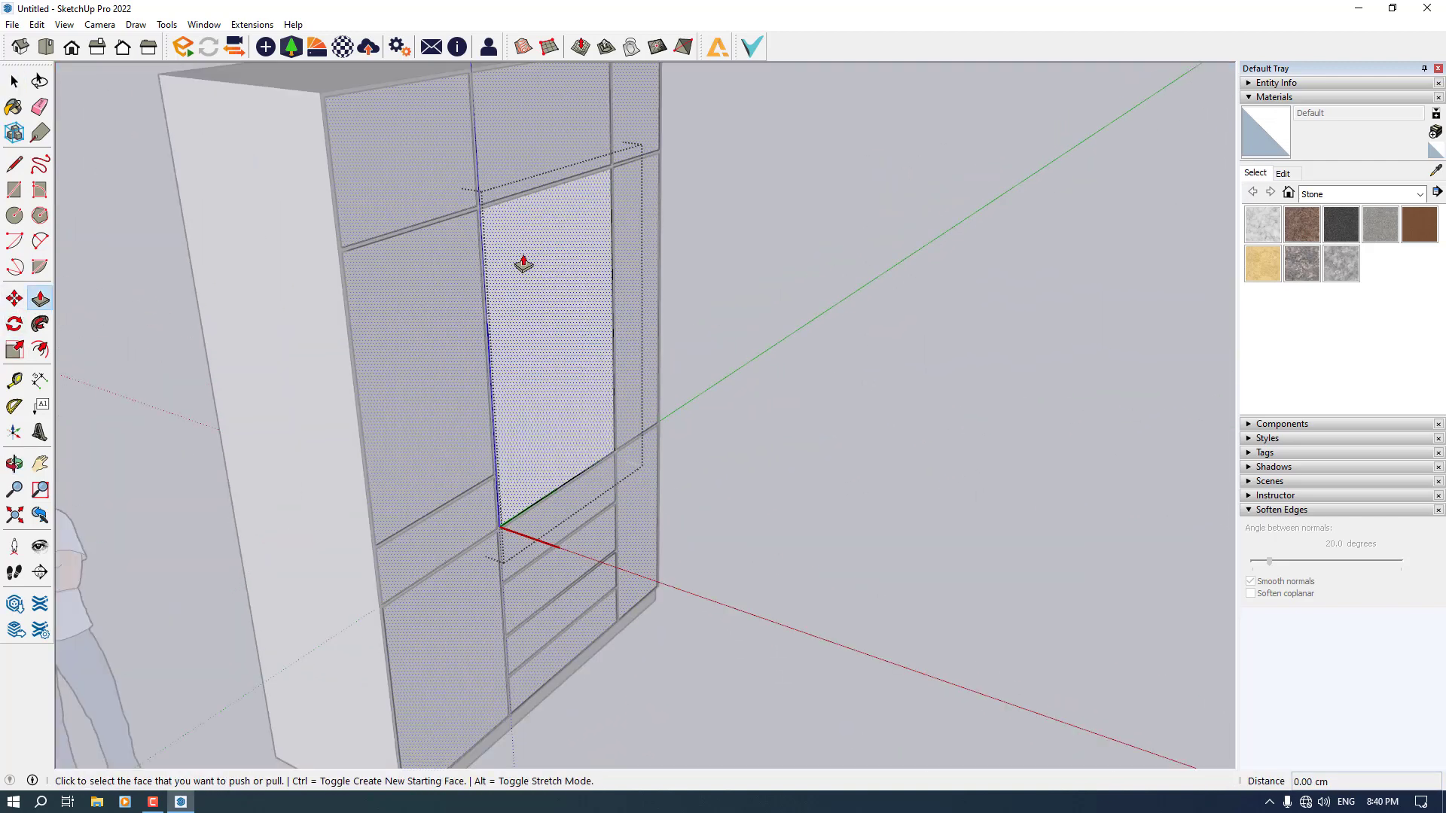
left_click(524, 264)
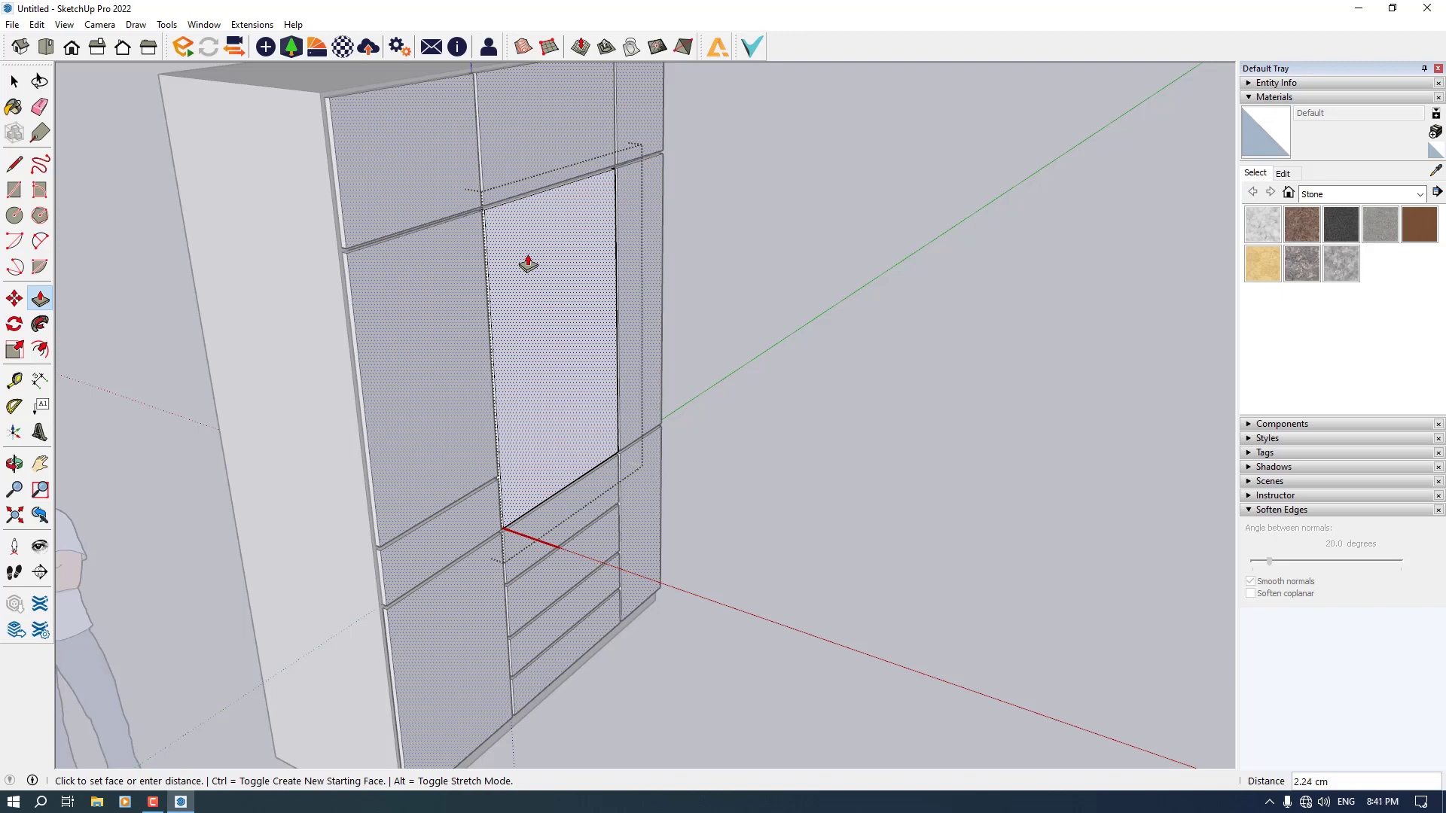
key("Return")
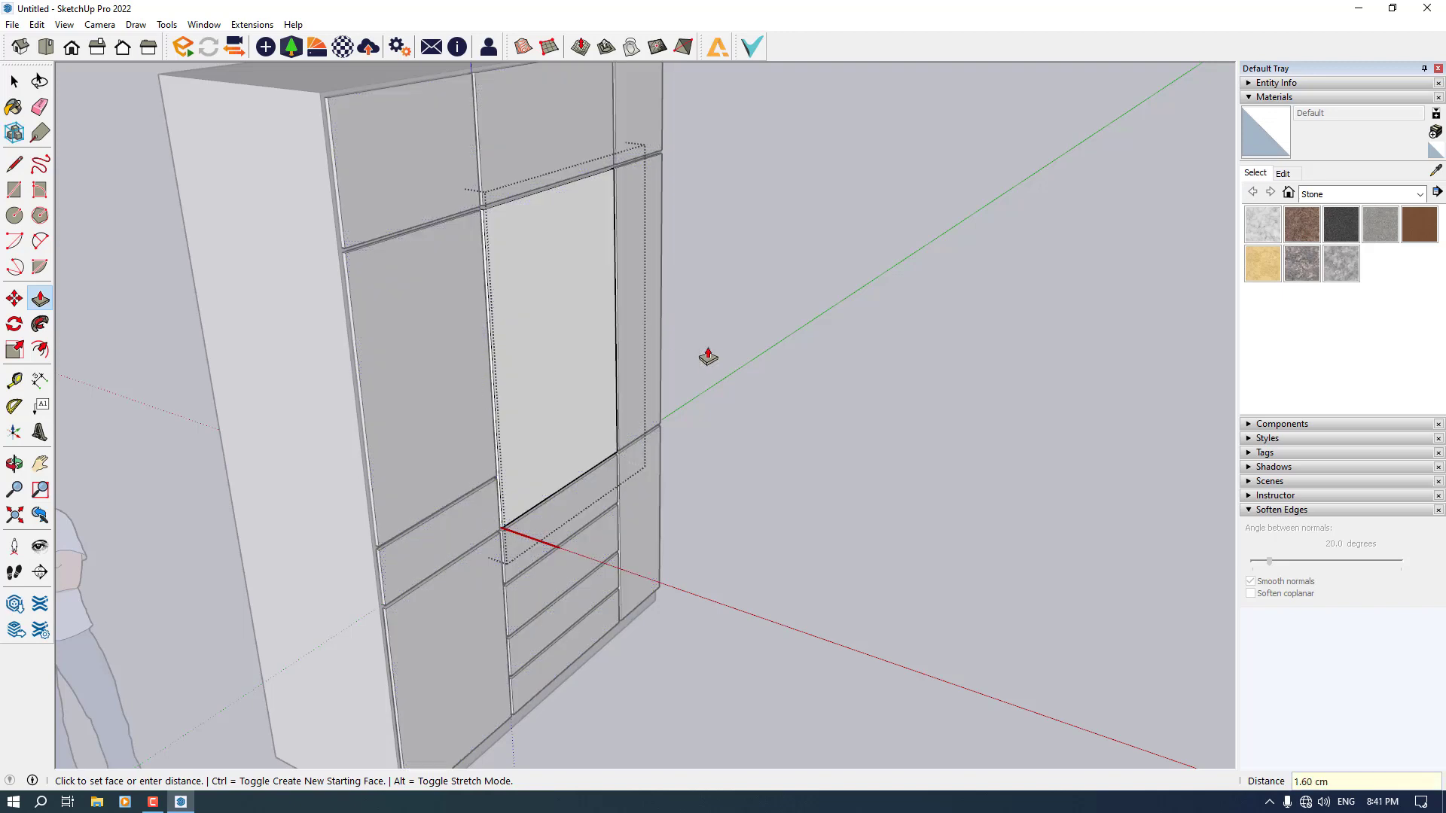
scroll(708, 358, "down", 2)
key("space")
left_click(782, 378)
Select all geometry inside the panel component and paint it with 0135_DarkGray from the Colors-Named materials.
middle_click_drag(663, 325, 552, 271)
double_click(577, 289)
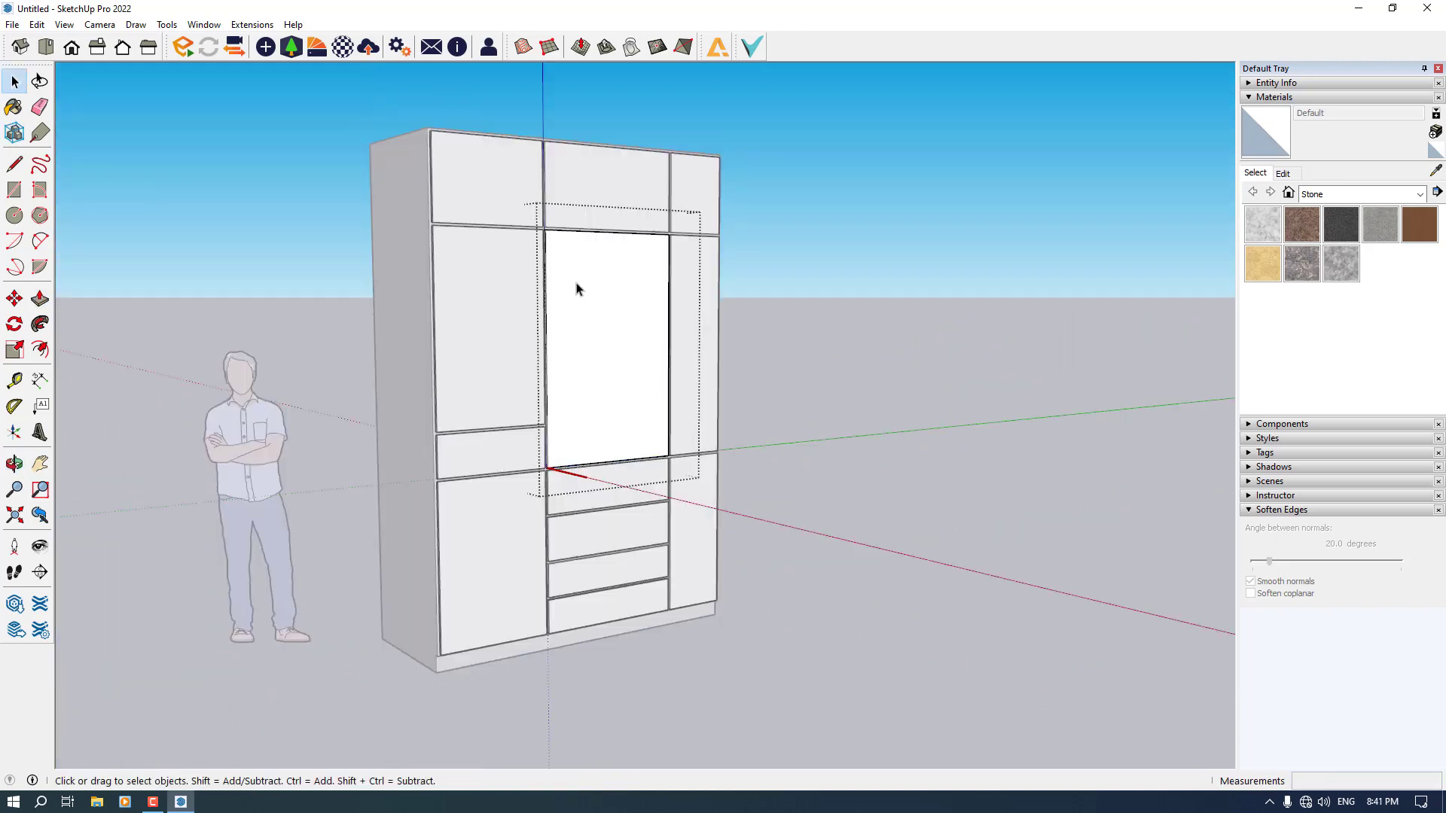
key("ctrl+a")
left_click(1360, 193)
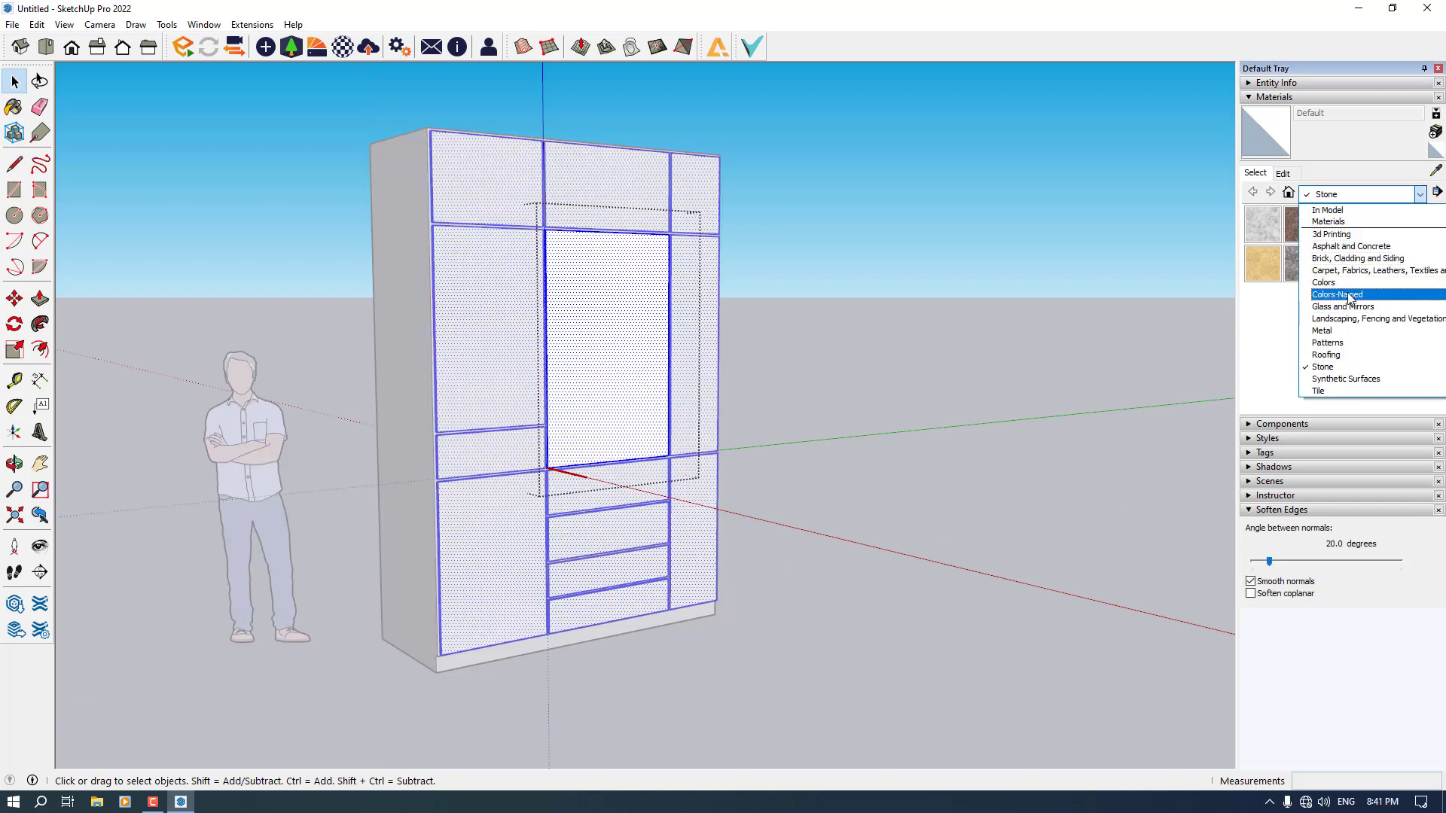
left_click(1349, 296)
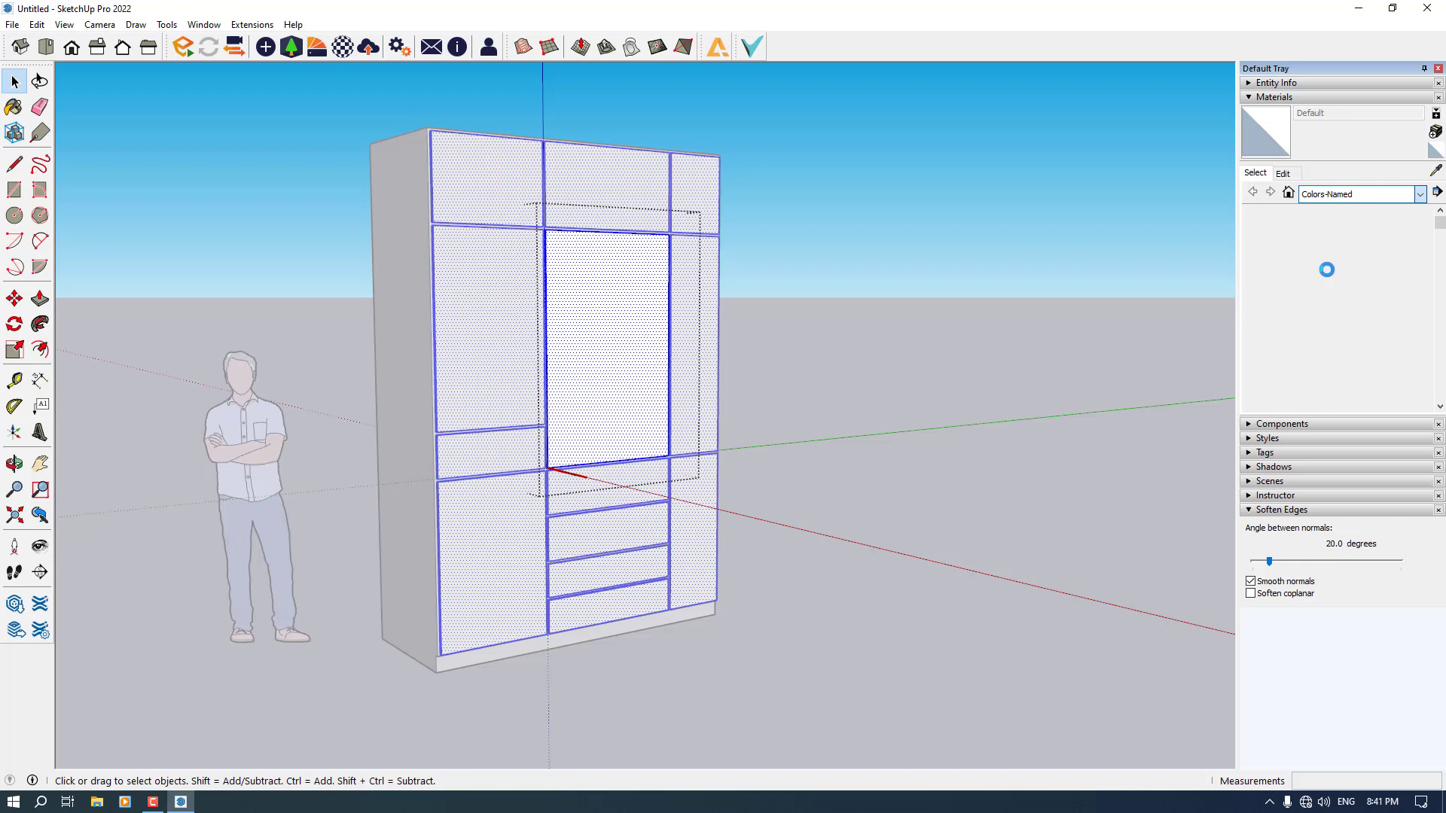
scroll(1326, 275, "down", 15)
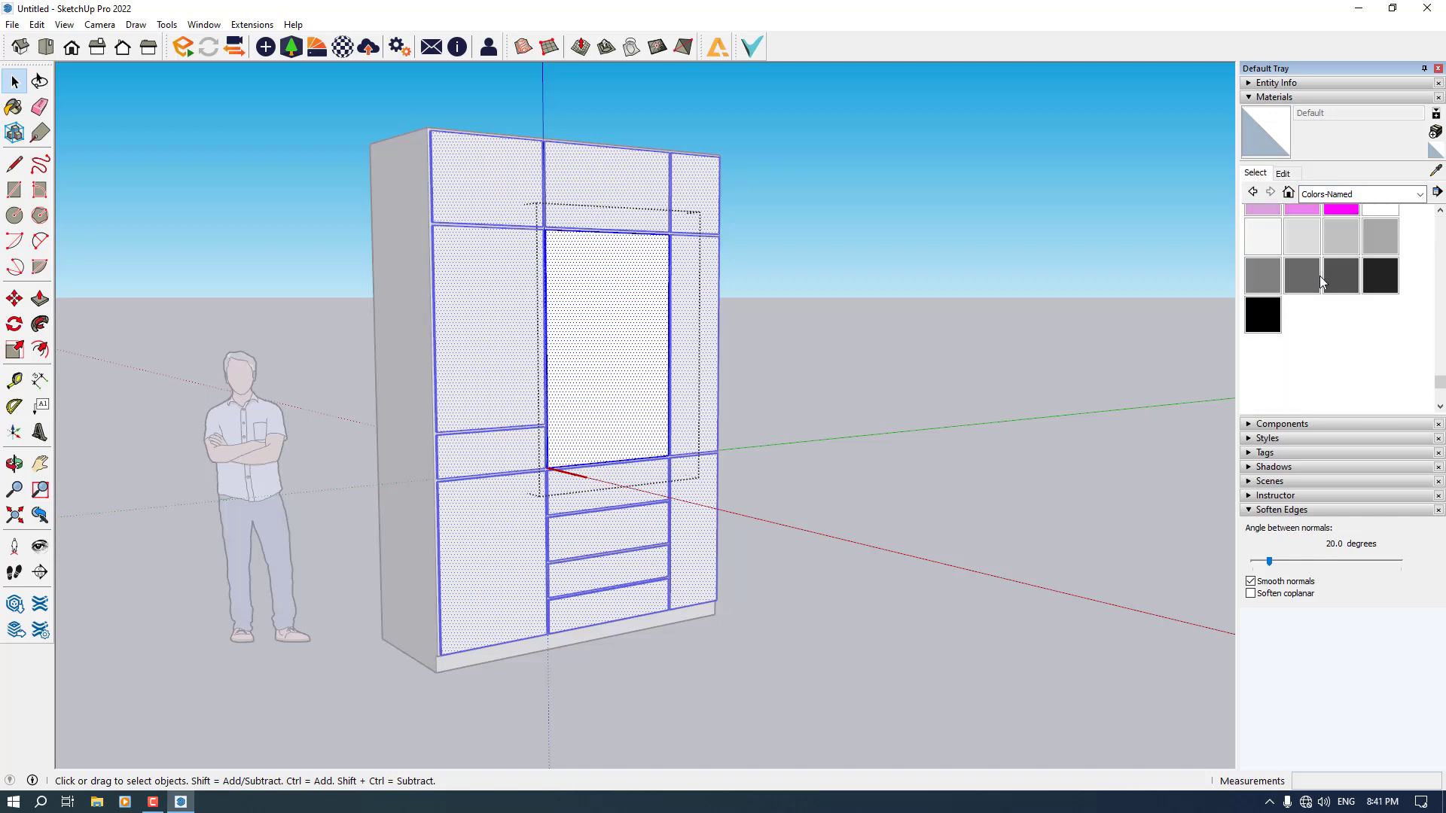
left_click(1328, 283)
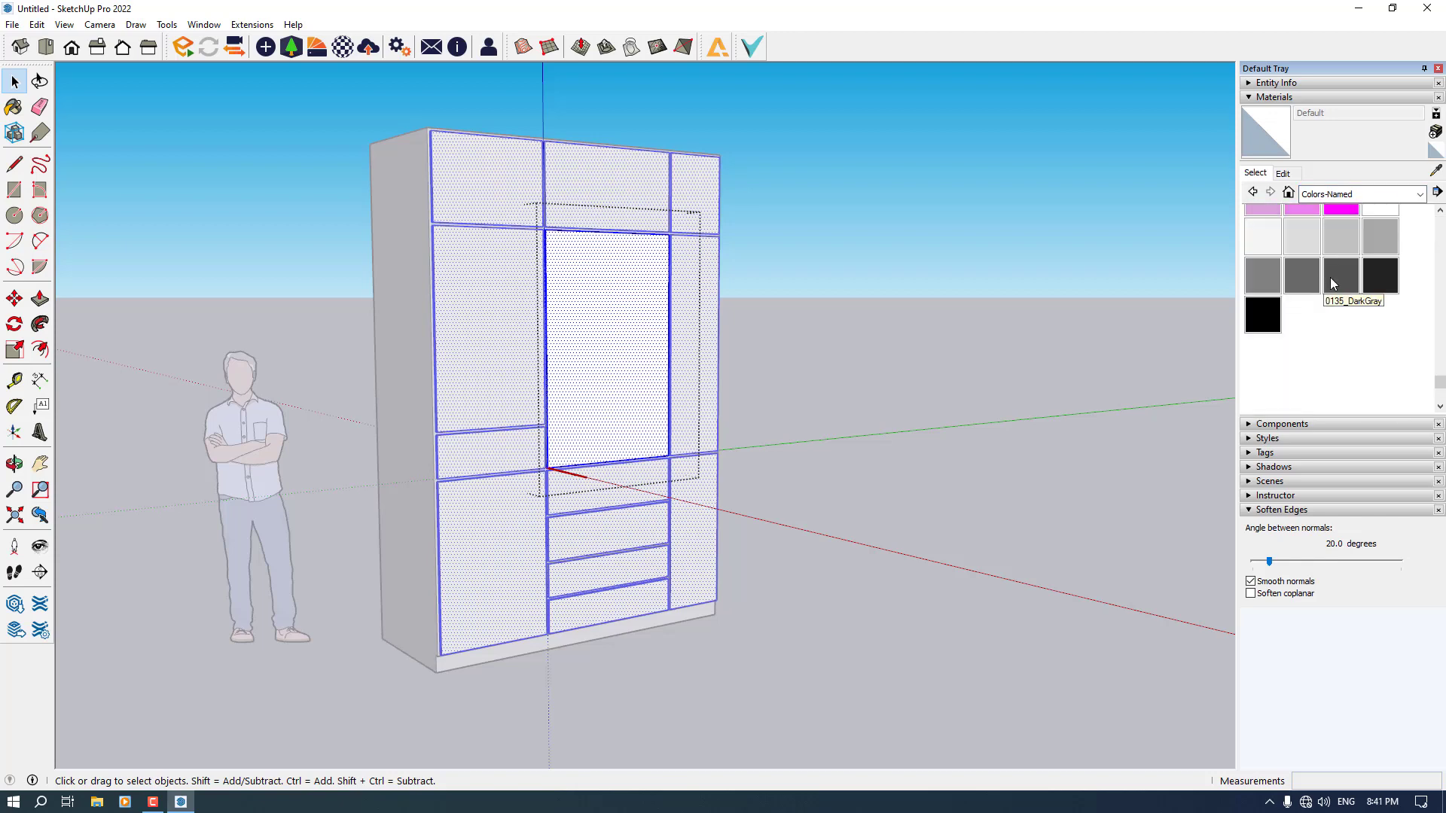
left_click(586, 352)
key("space")
left_click(807, 327)
Set the profile line thickness to 1 in the edge settings of the current style.
scroll(889, 403, "down", 3)
mouse_move(903, 423)
middle_mouse_down()
mouse_move(659, 421)
mouse_move(678, 404)
mouse_move(707, 409)
middle_mouse_up()
scroll(611, 439, "up", 3)
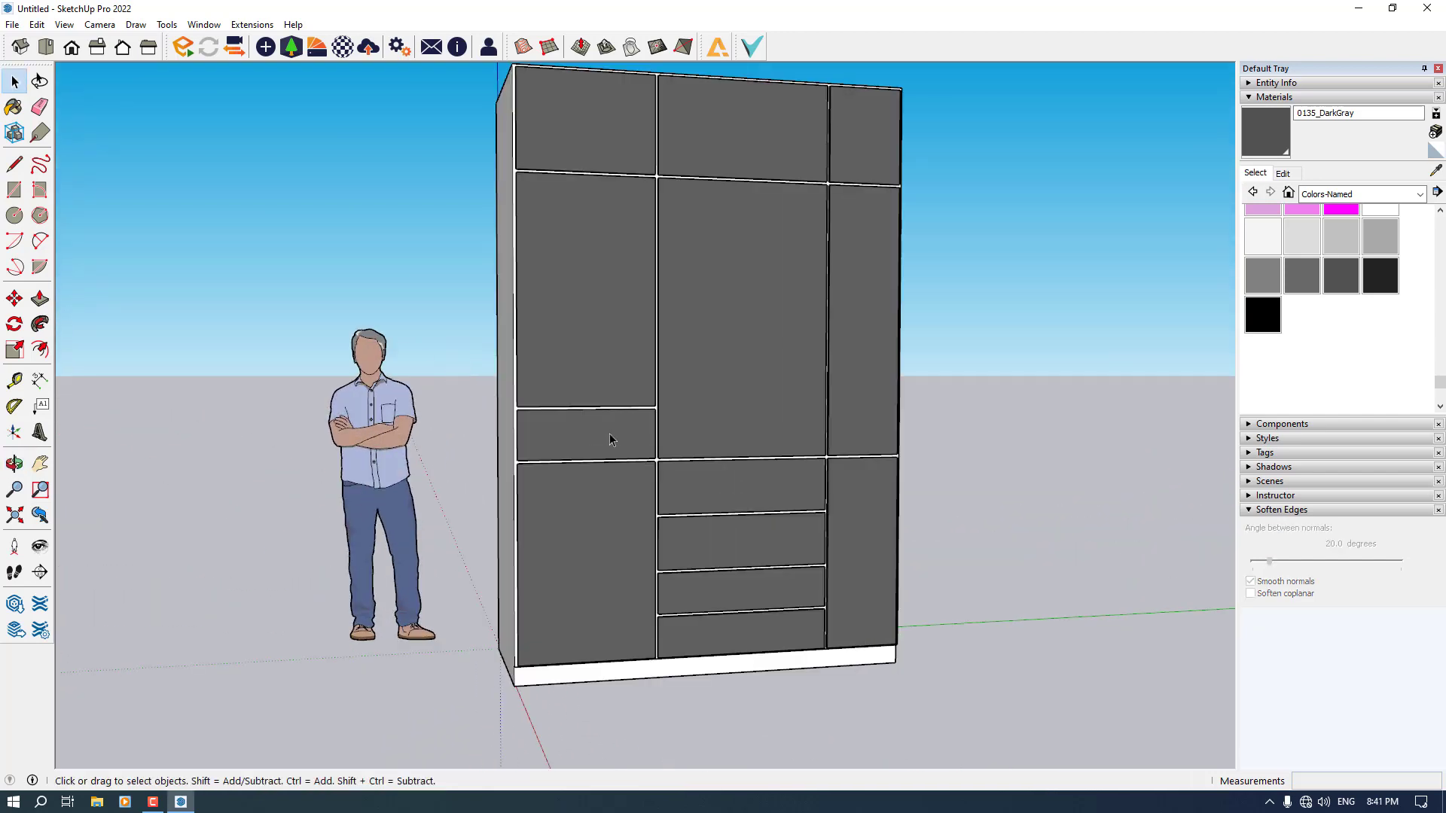
left_click(1264, 441)
left_click(1282, 515)
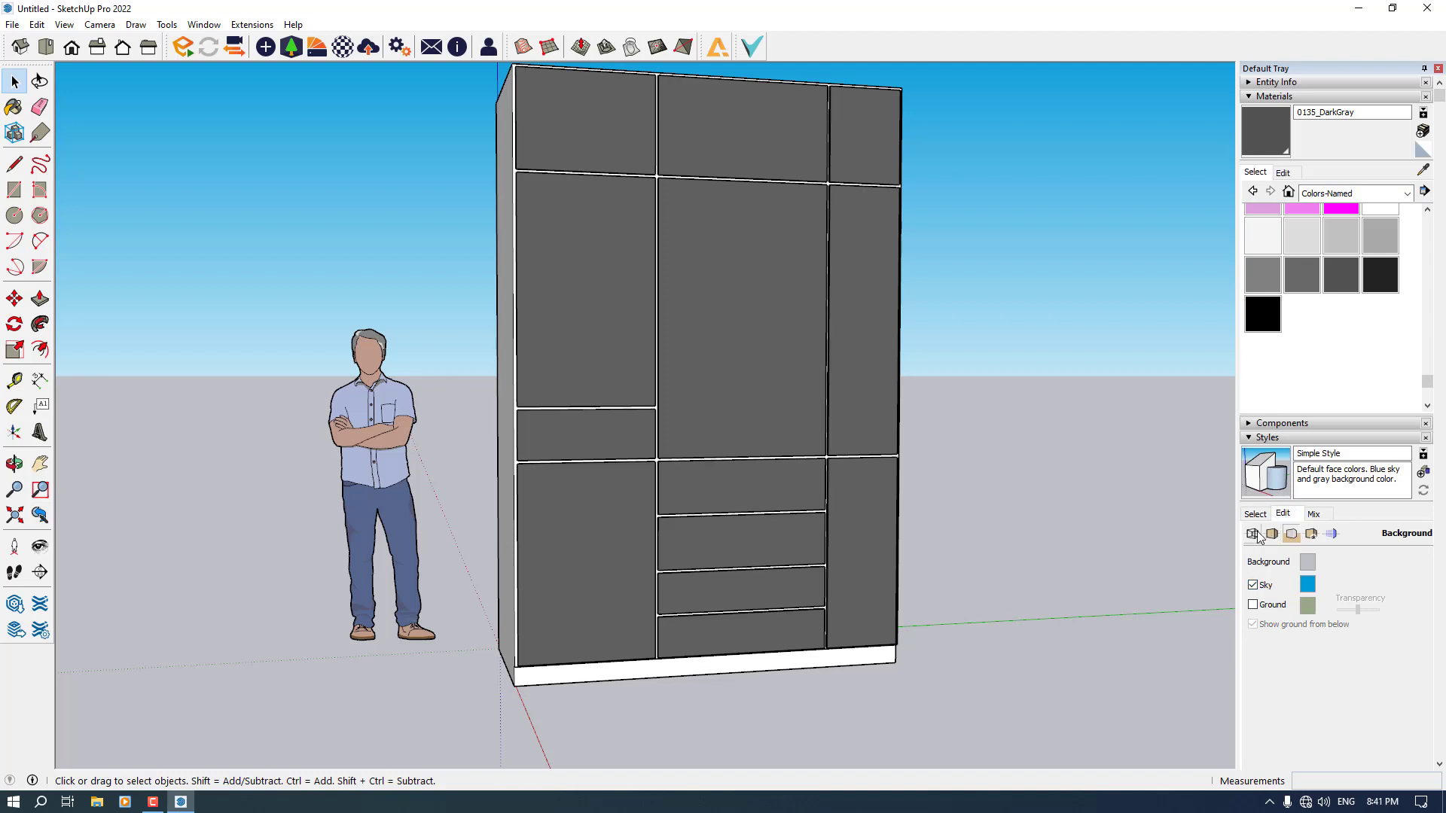
left_click(1253, 534)
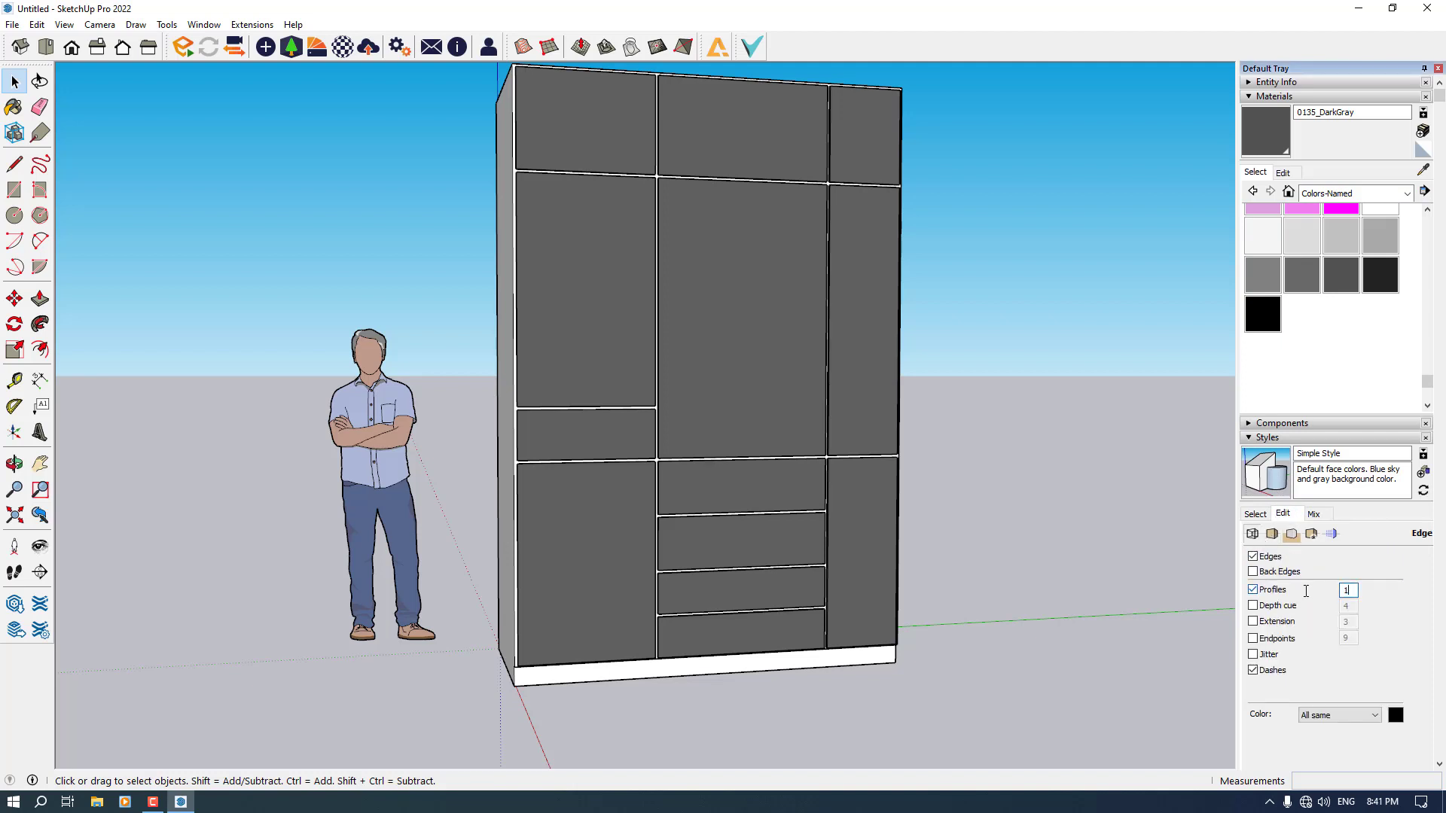
key("Return")
scroll(662, 516, "down", 3)
middle_click_drag(662, 516, 543, 525)
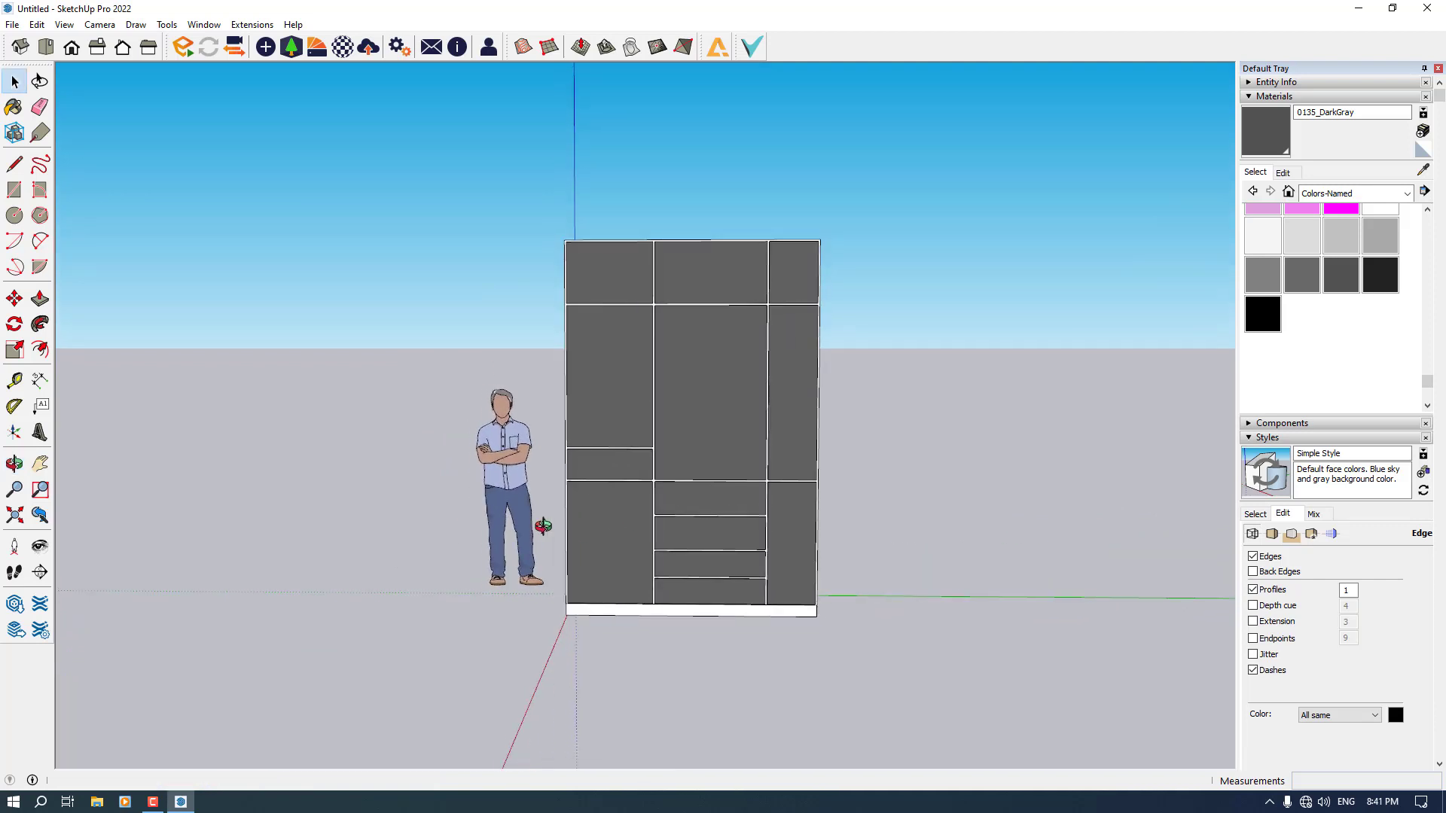